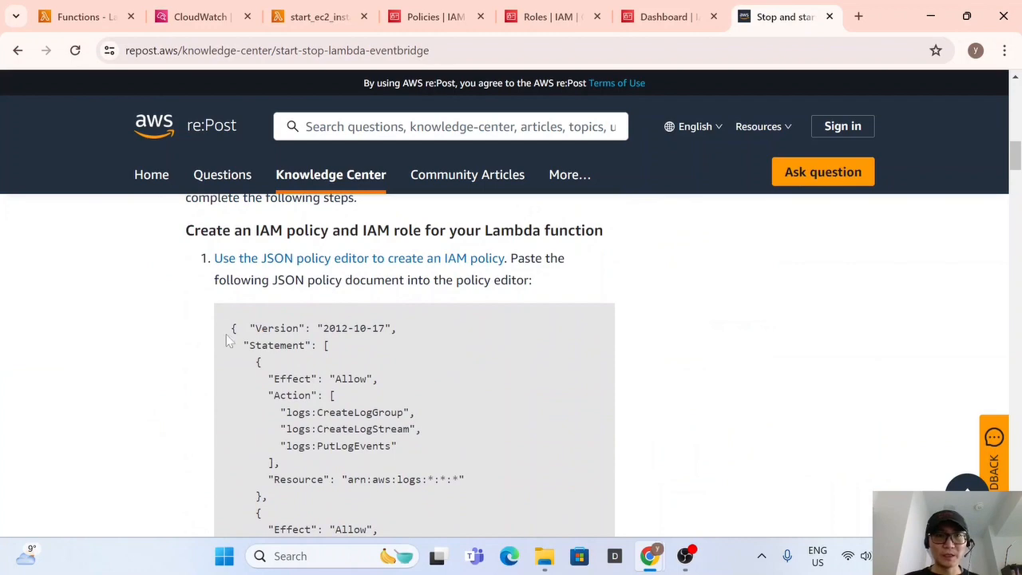
# Examine the re:Post article's JSON policy document and the Lambda code for stopping instances.
pyautogui.scroll(1, 418, 394)
pyautogui.scroll(4, 399, 377)
pyautogui.scroll(-12, 399, 377)
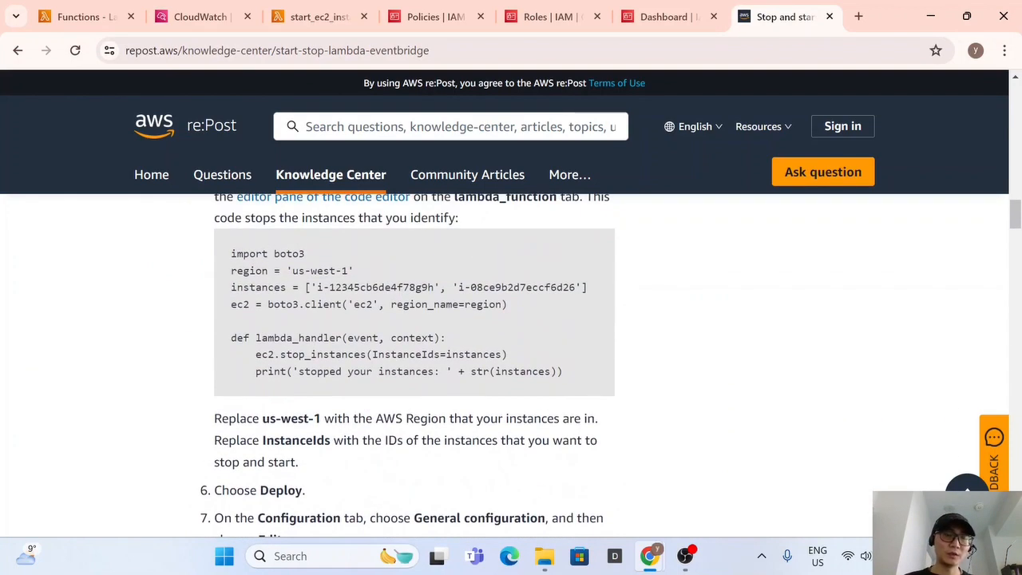
pyautogui.scroll(1, 414, 336)
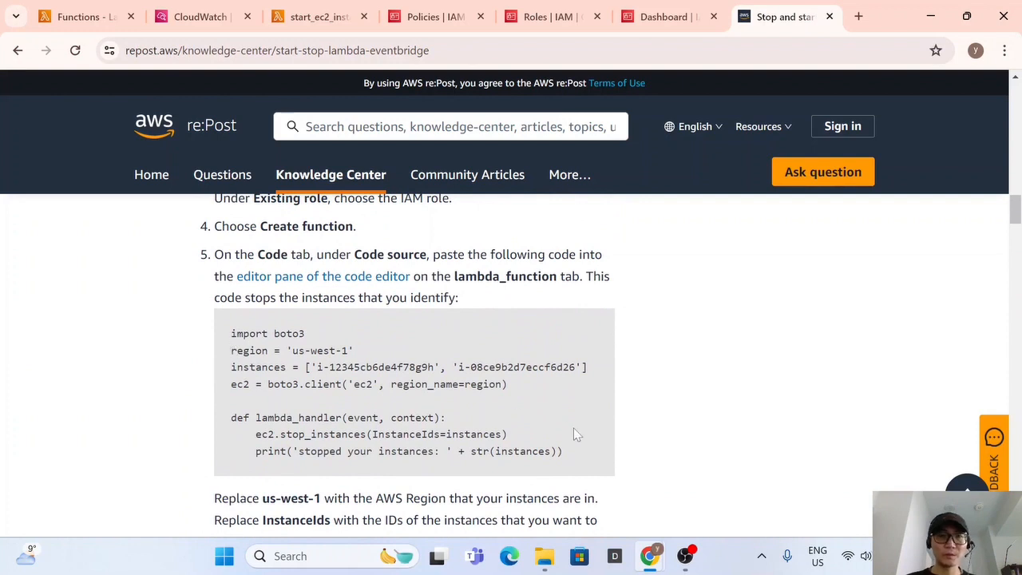
pyautogui.moveTo(581, 457); pyautogui.dragTo(214, 329)
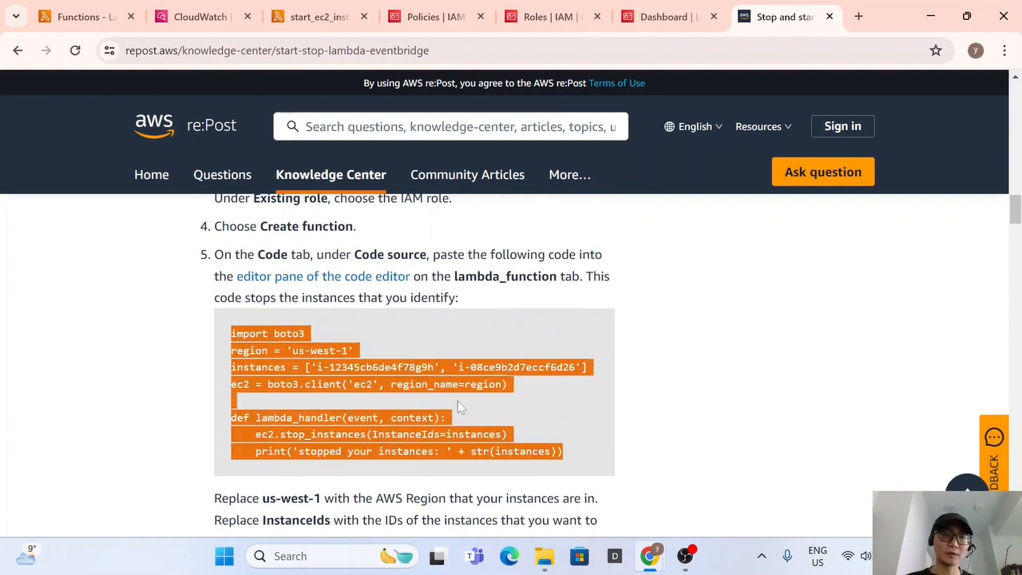
pyautogui.click(459, 405)
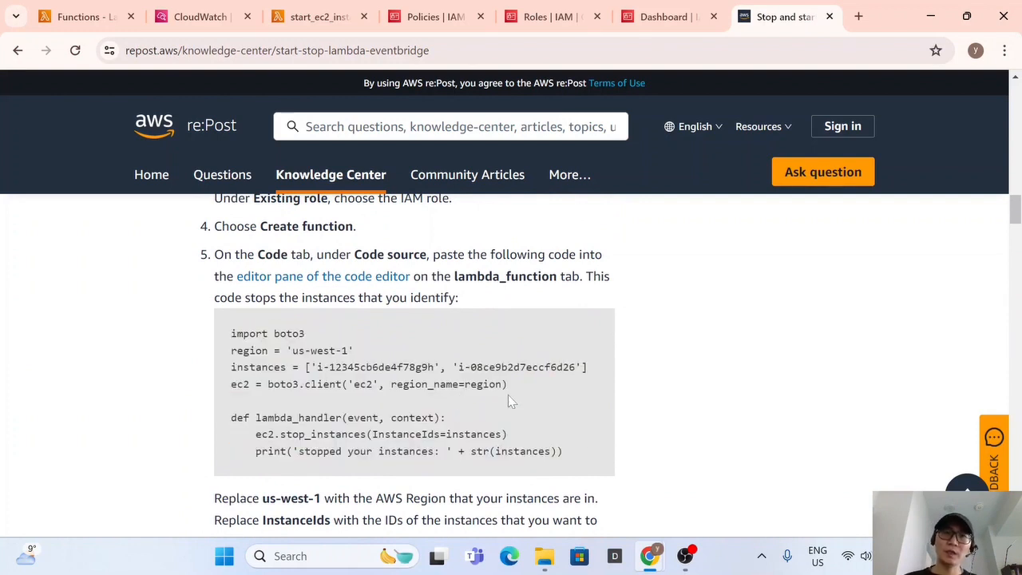
pyautogui.scroll(-9, 508, 396)
pyautogui.scroll(6, 499, 395)
pyautogui.scroll(15, 495, 395)
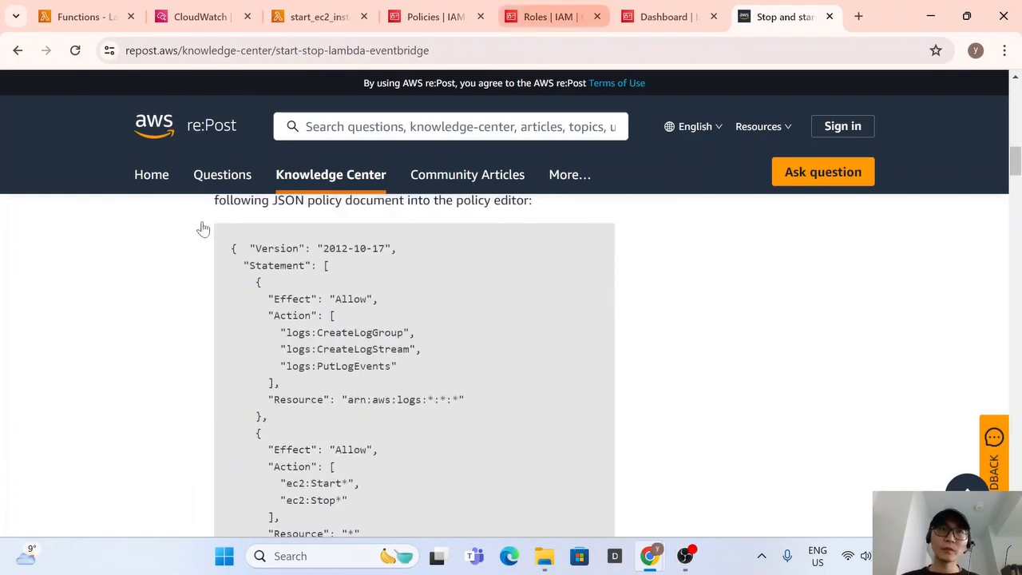
pyautogui.scroll(3, 239, 168)
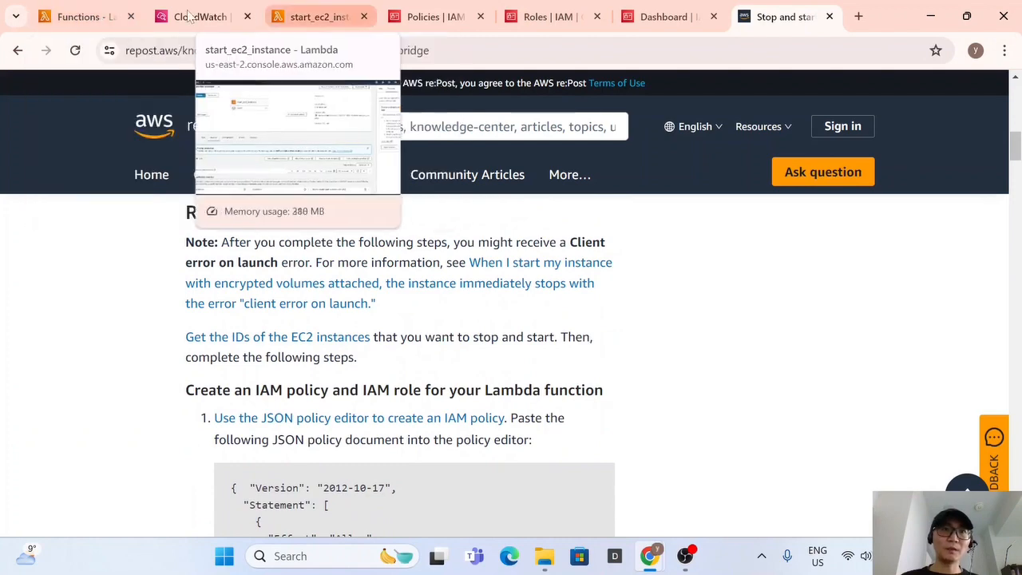
# Find the EC2 service in the AWS console and list all instances without the running-state filter.
pyautogui.click(675, 18)
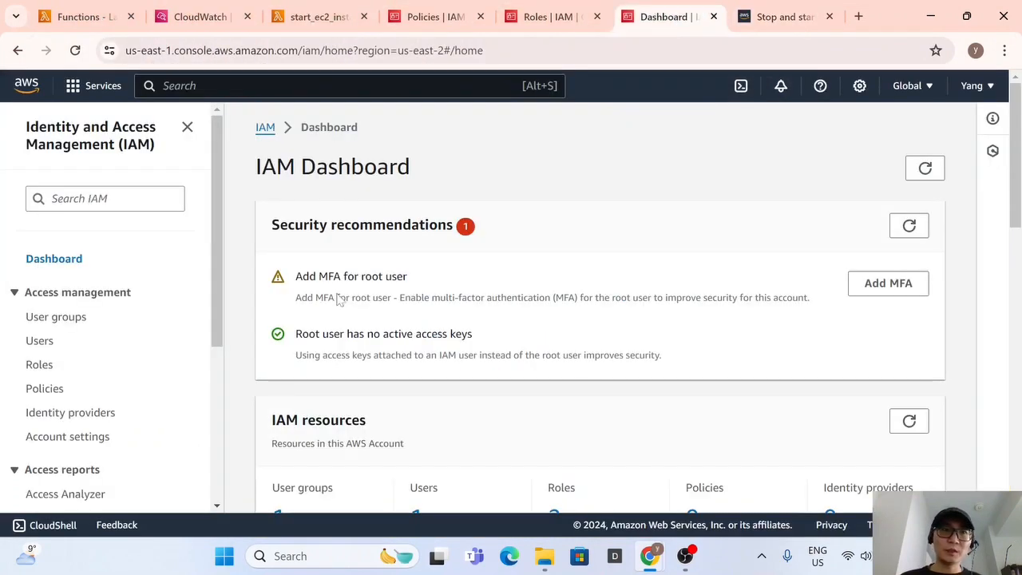
pyautogui.write('EC2')
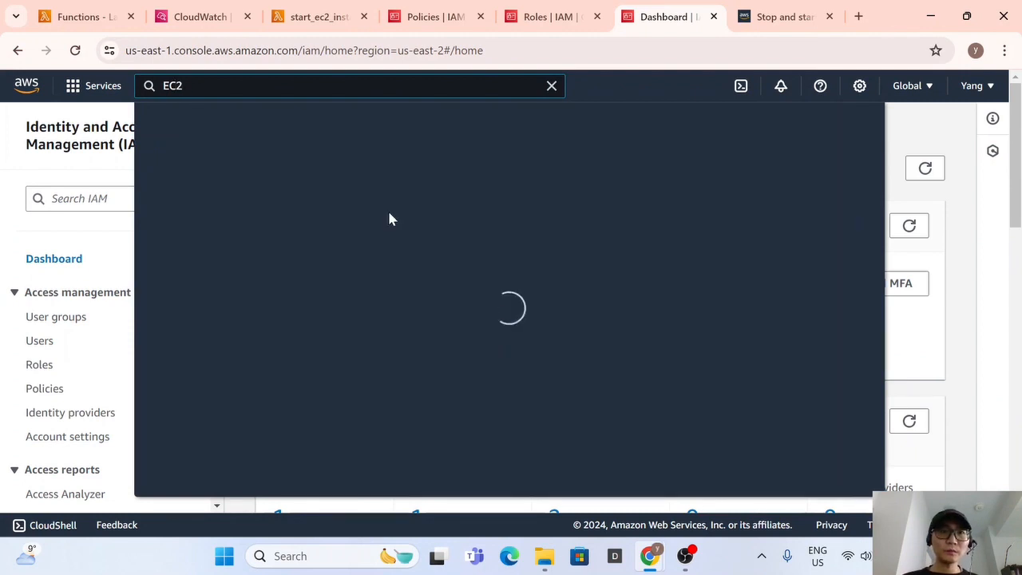
pyautogui.click(390, 211)
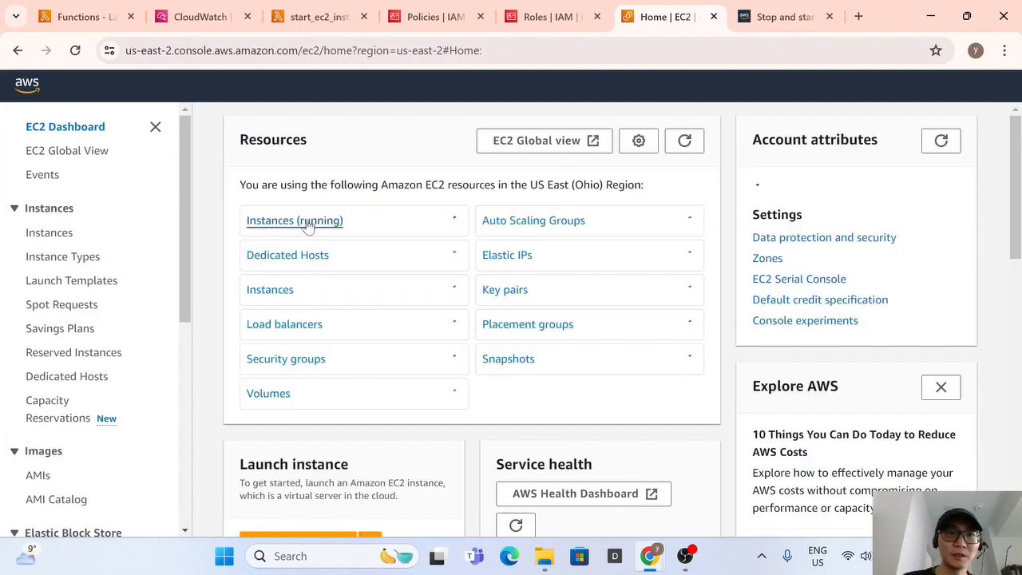
pyautogui.click(308, 223)
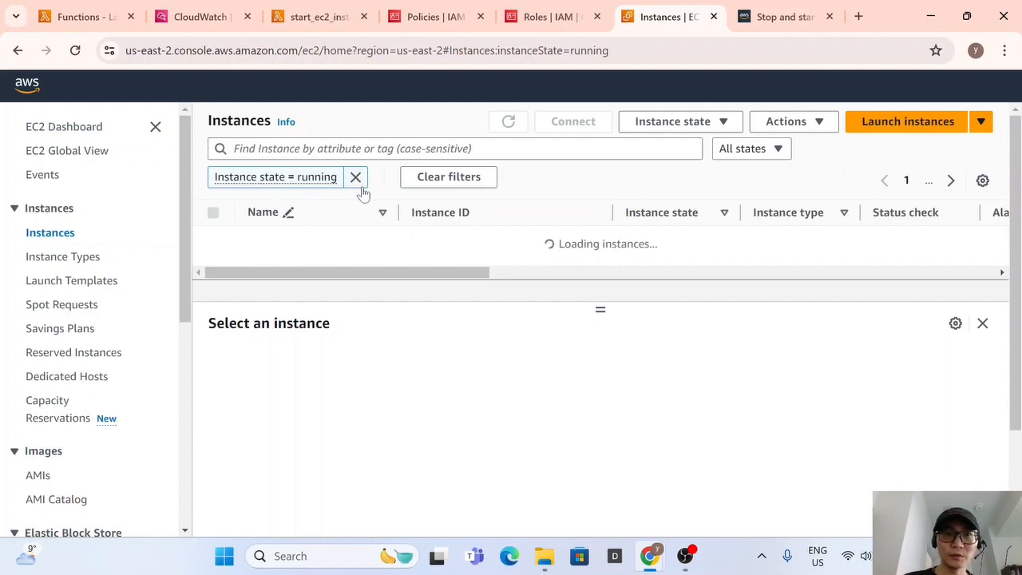
pyautogui.click(357, 178)
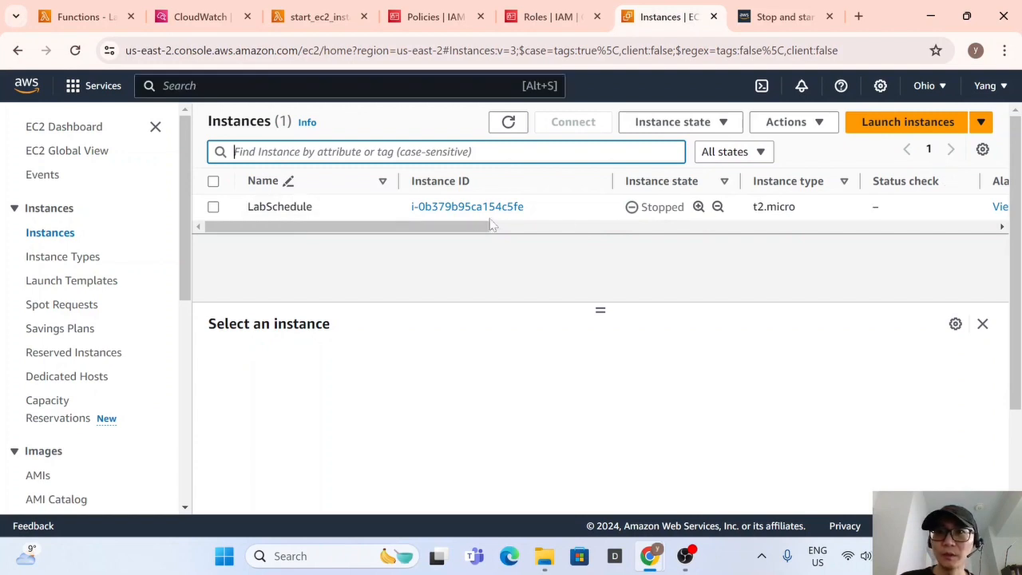
# Select the LabSchedule instance in the instance list to show its details.
pyautogui.moveTo(461, 229); pyautogui.dragTo(367, 227)
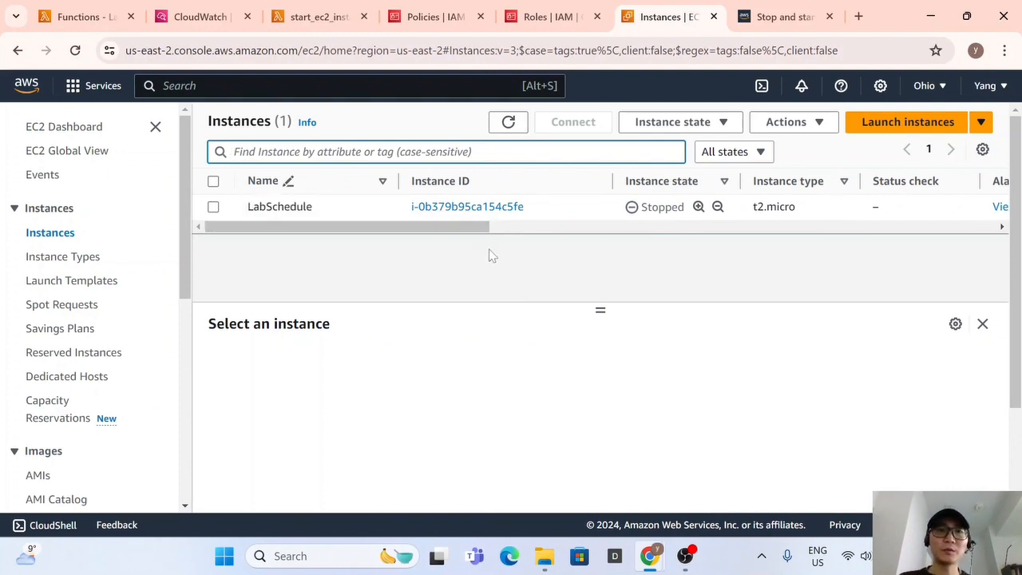
pyautogui.moveTo(547, 210); pyautogui.dragTo(405, 221)
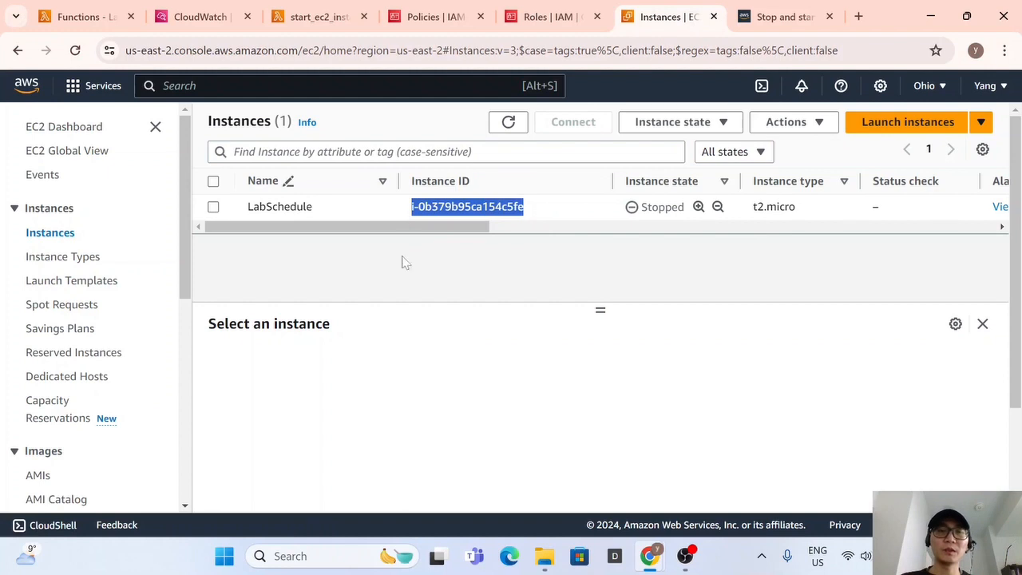
pyautogui.click(548, 209)
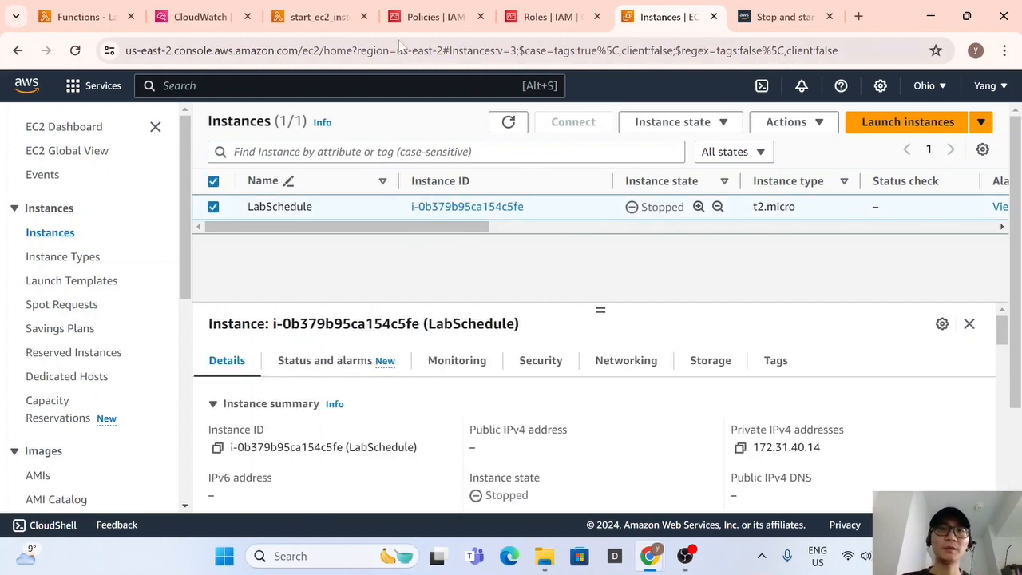
# Go to the IAM Roles page and dismiss both success notifications.
pyautogui.click(551, 17)
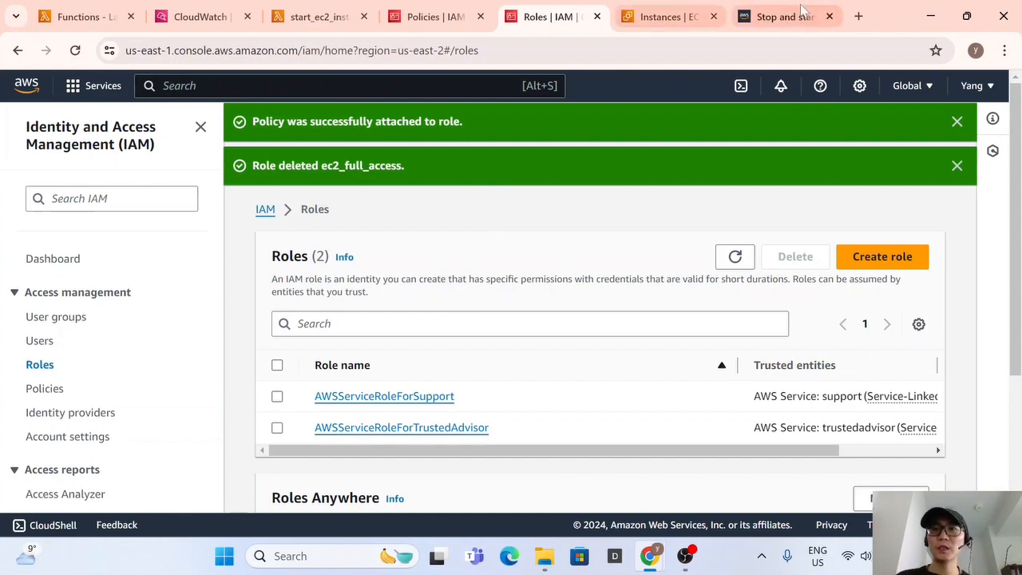
pyautogui.click(957, 122)
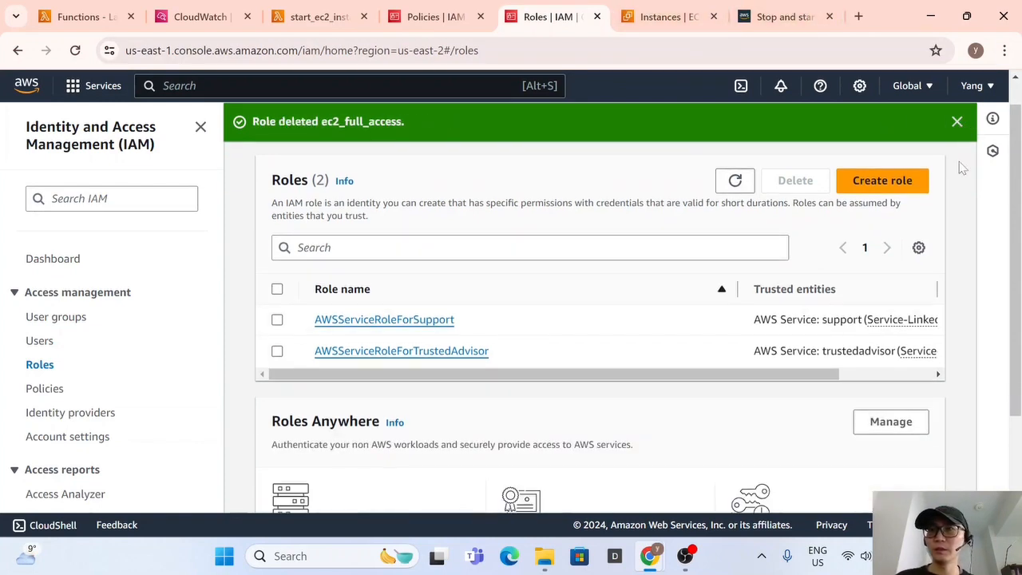
pyautogui.click(957, 120)
pyautogui.scroll(-1, 709, 256)
pyautogui.scroll(1, 709, 276)
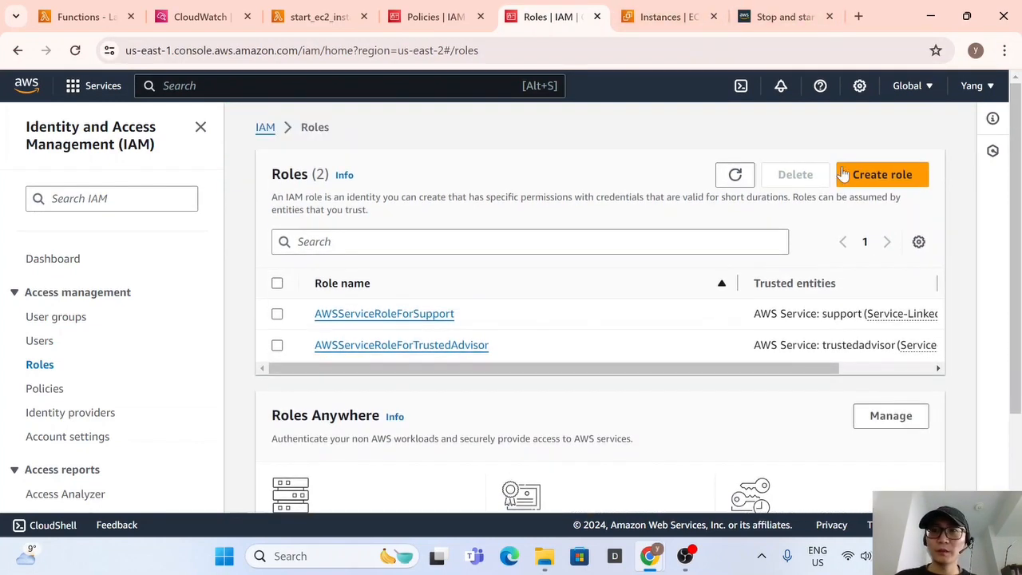
# Start creating an IAM role for an AWS service with the Lambda use case and continue to adding permissions.
pyautogui.click(846, 176)
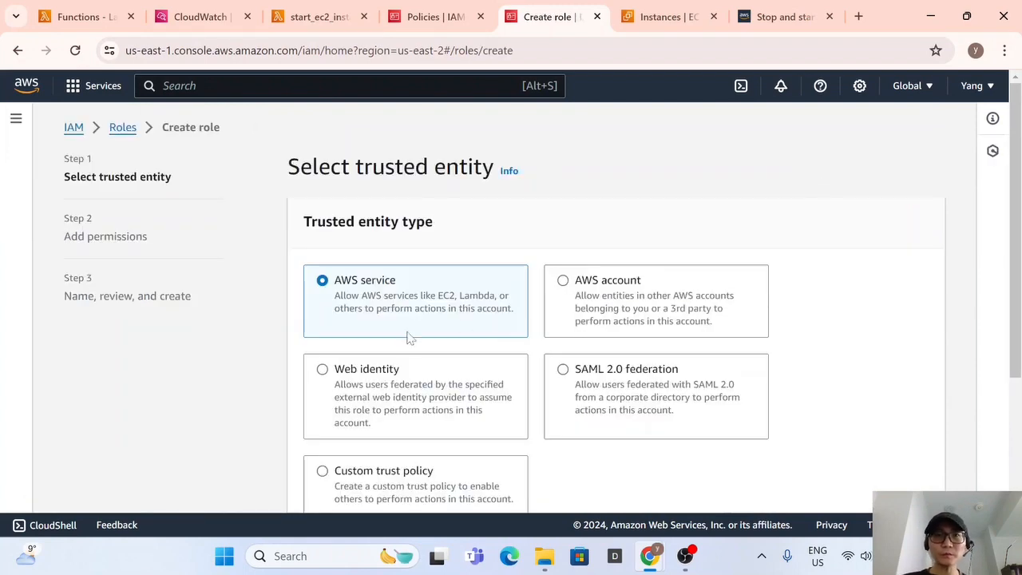
pyautogui.scroll(-2, 376, 281)
pyautogui.scroll(-1, 379, 303)
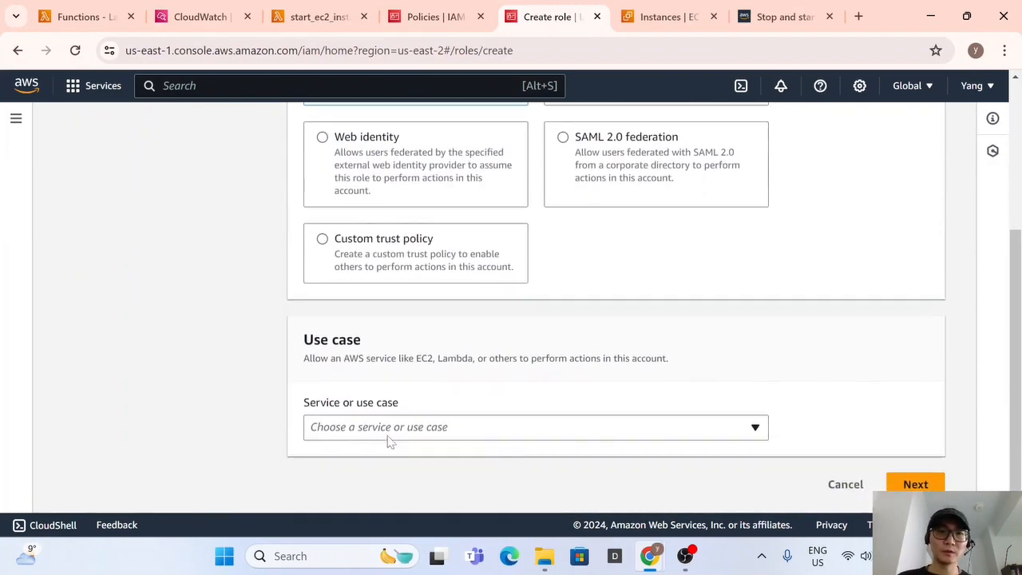
pyautogui.click(391, 431)
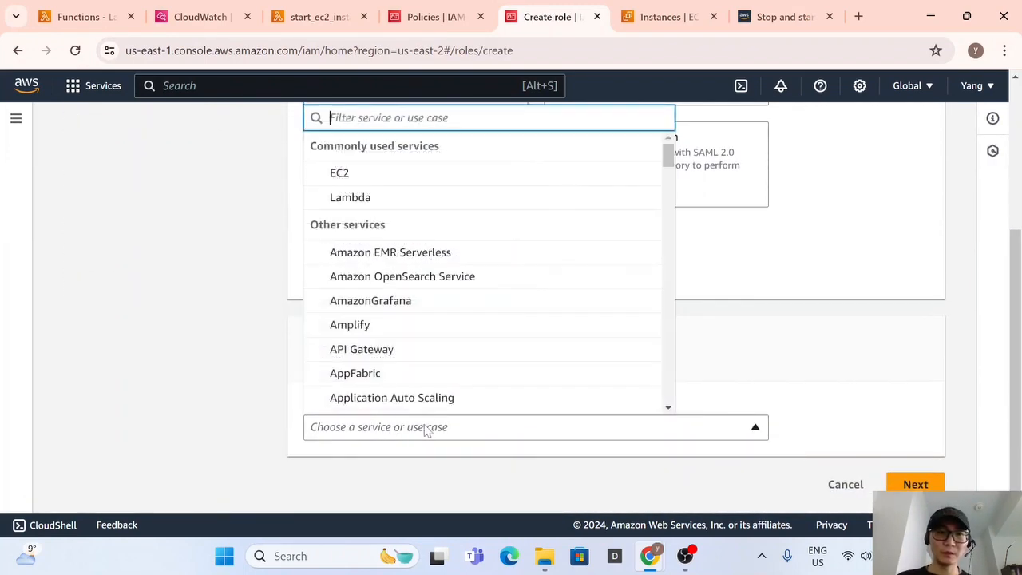
pyautogui.click(409, 204)
pyautogui.scroll(-1, 623, 375)
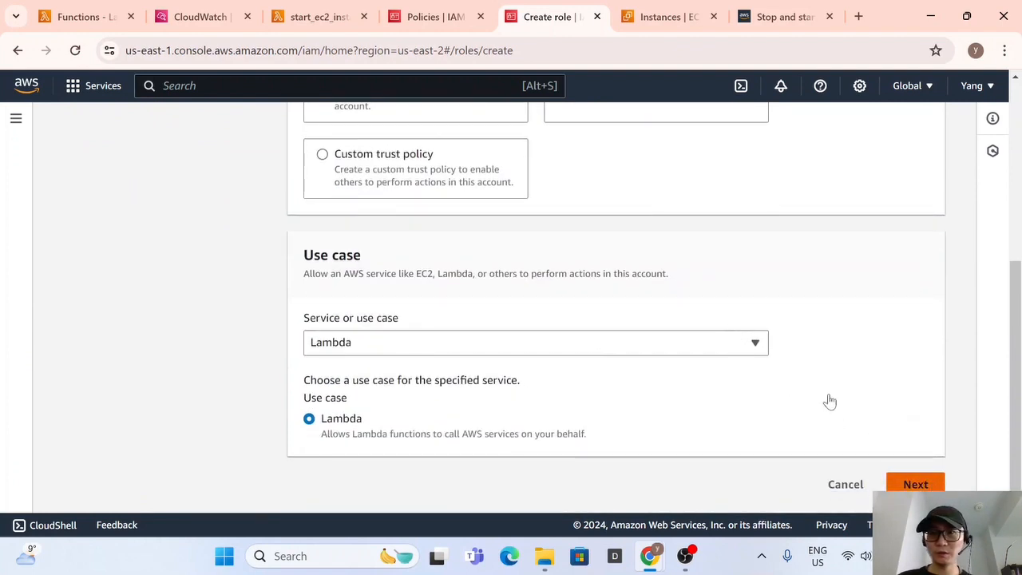
pyautogui.click(914, 483)
pyautogui.moveTo(920, 485); pyautogui.dragTo(729, 222)
pyautogui.scroll(-4, 728, 222)
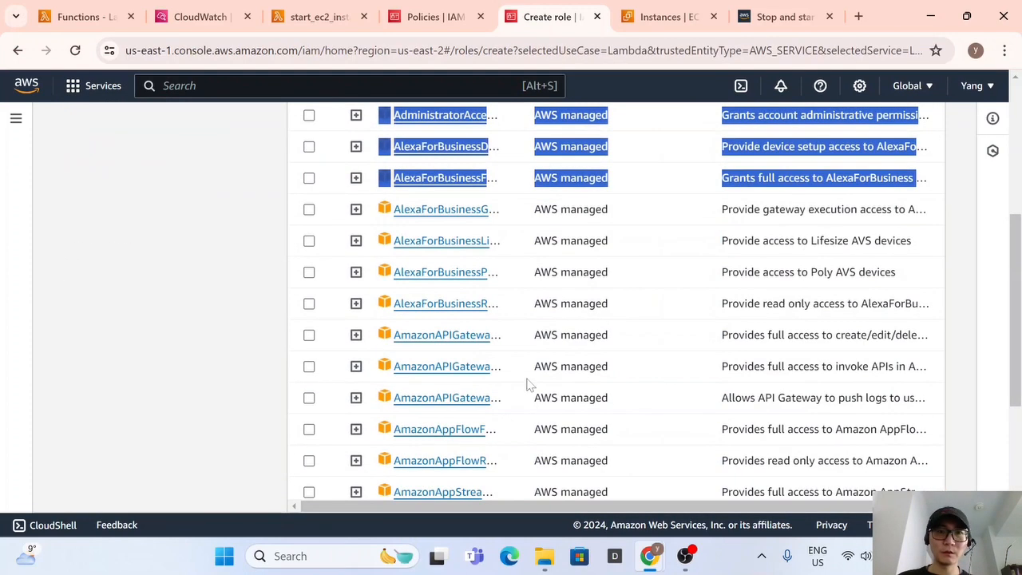
pyautogui.click(974, 259)
# Go to the IAM Policies page and start creating a new policy.
pyautogui.scroll(4, 973, 260)
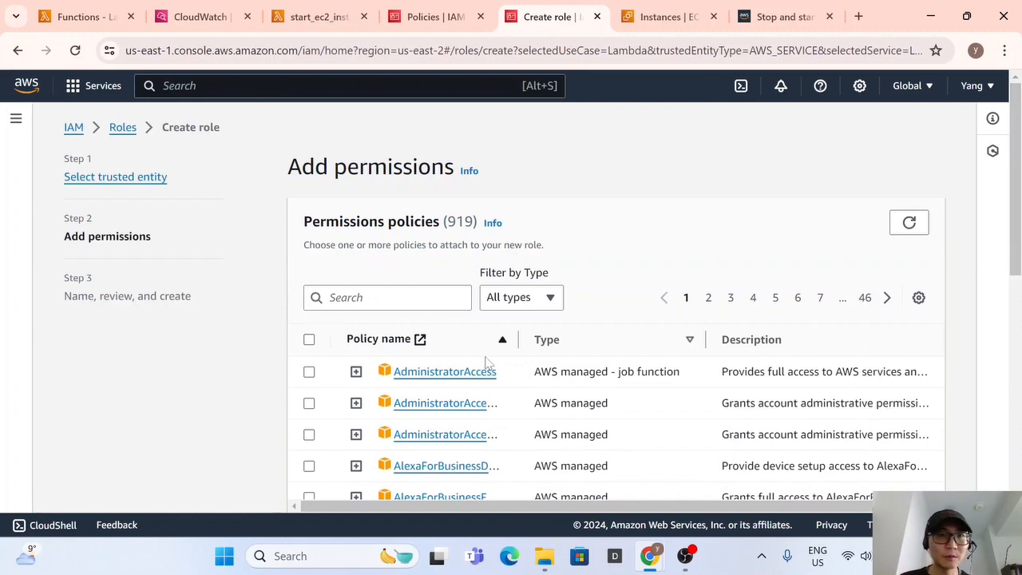
pyautogui.scroll(-7, 550, 330)
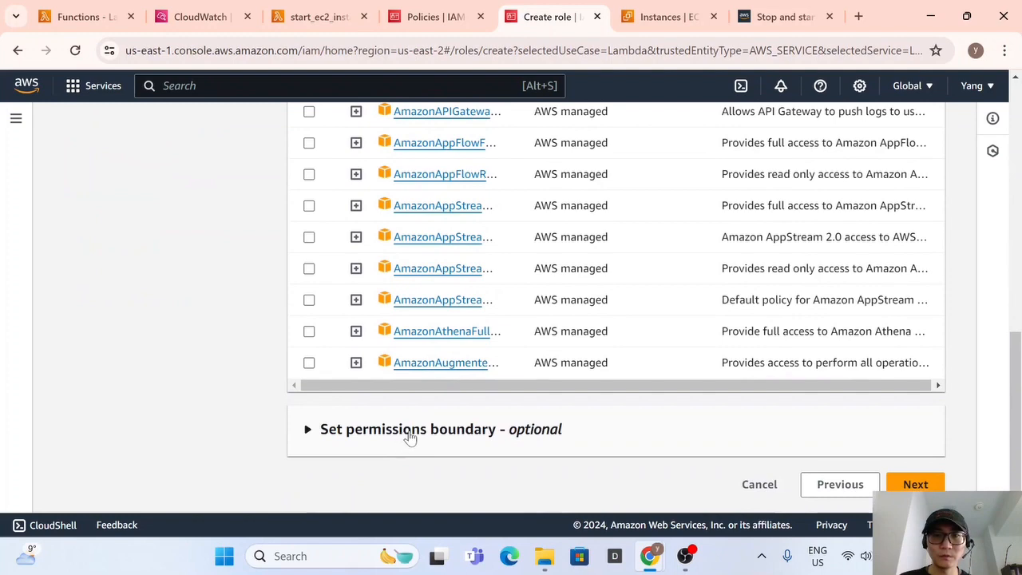
pyautogui.scroll(8, 399, 440)
pyautogui.click(428, 19)
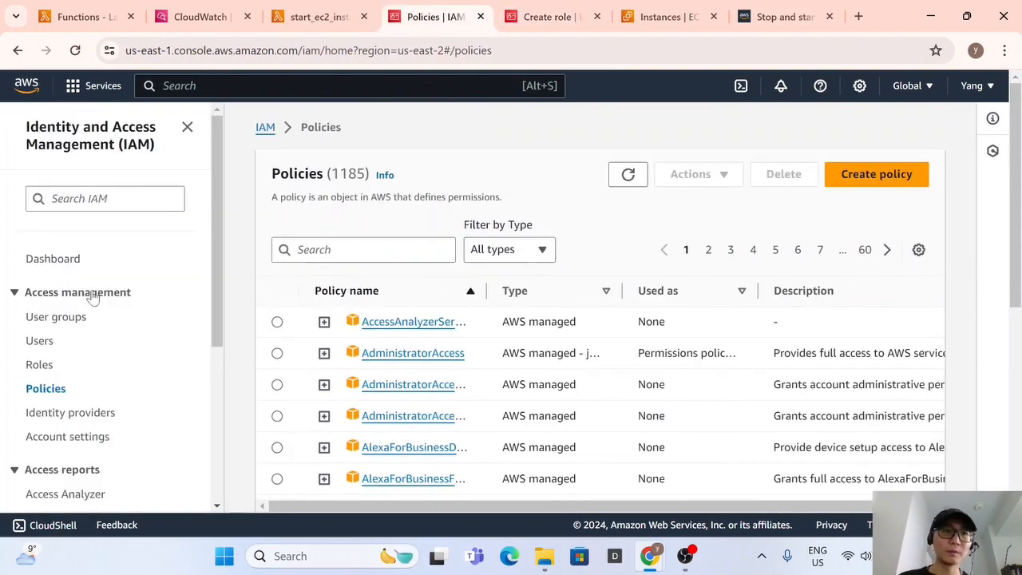
pyautogui.click(877, 174)
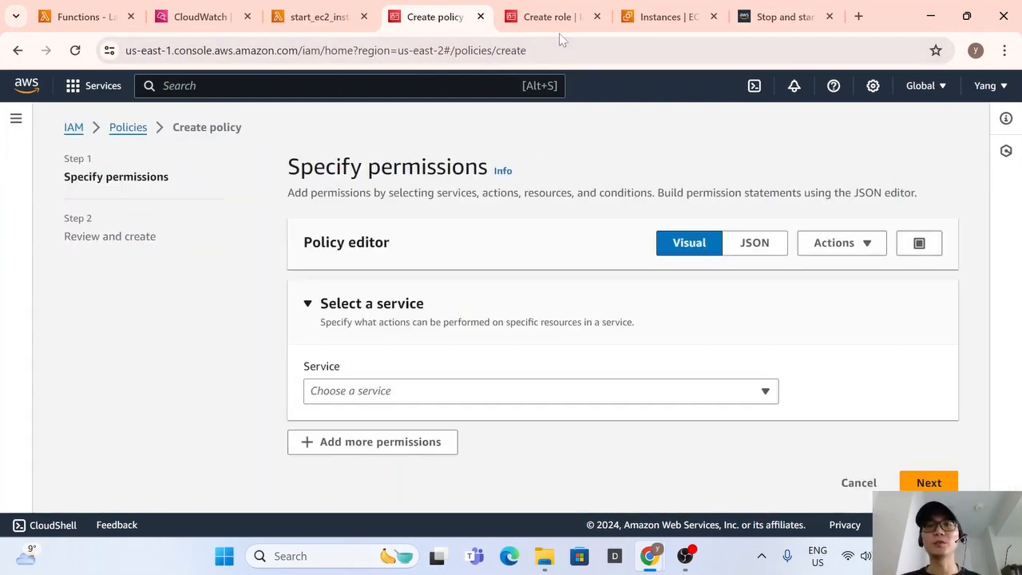
# Review the re:Post article's instructions for creating the IAM policy and role for the Lambda function.
pyautogui.click(782, 22)
pyautogui.scroll(-4, 381, 385)
pyautogui.scroll(1, 321, 413)
pyautogui.moveTo(228, 247); pyautogui.dragTo(383, 302)
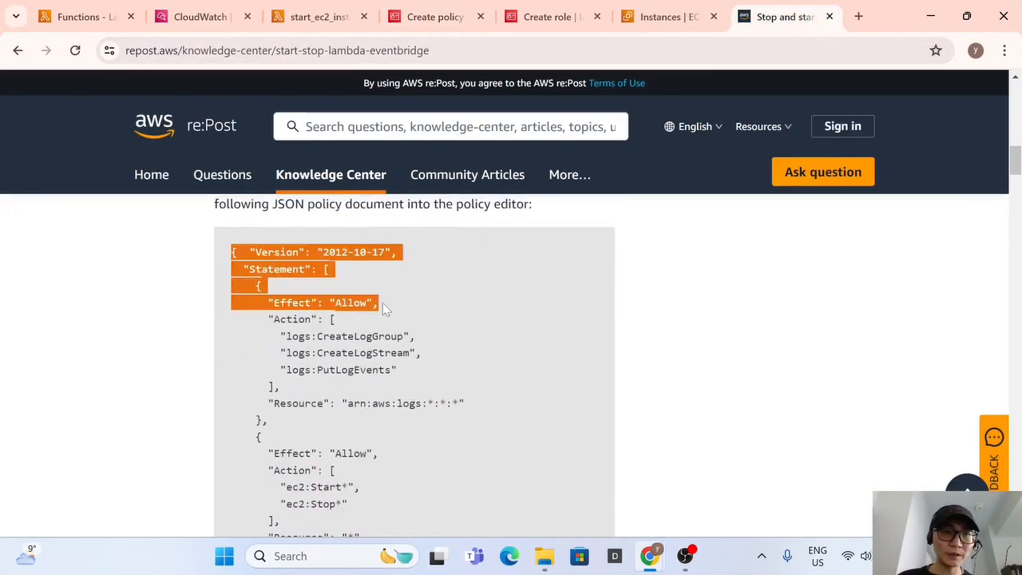
pyautogui.scroll(2, 317, 207)
pyautogui.click(112, 395)
pyautogui.scroll(4, 138, 338)
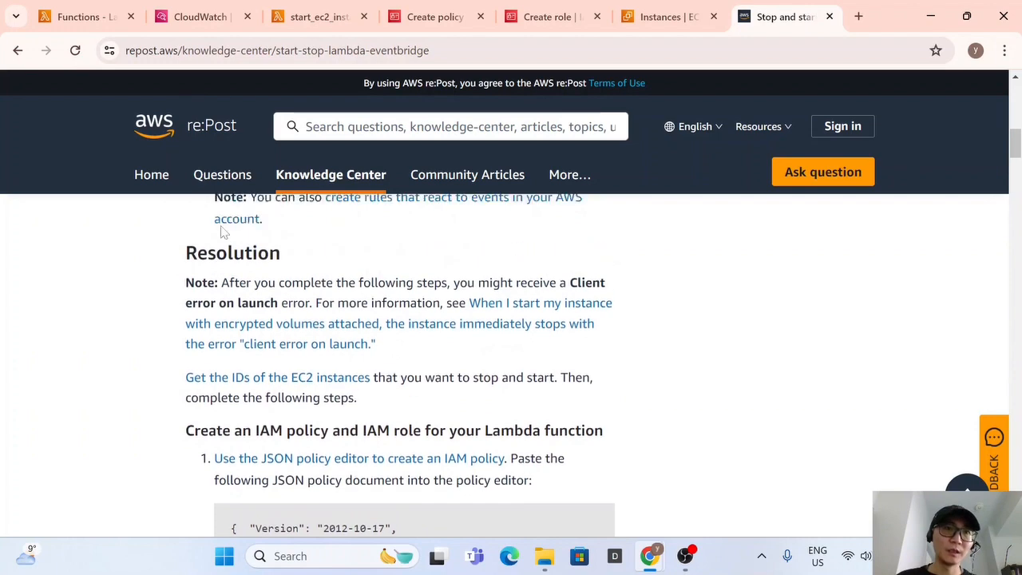
pyautogui.scroll(-7, 167, 267)
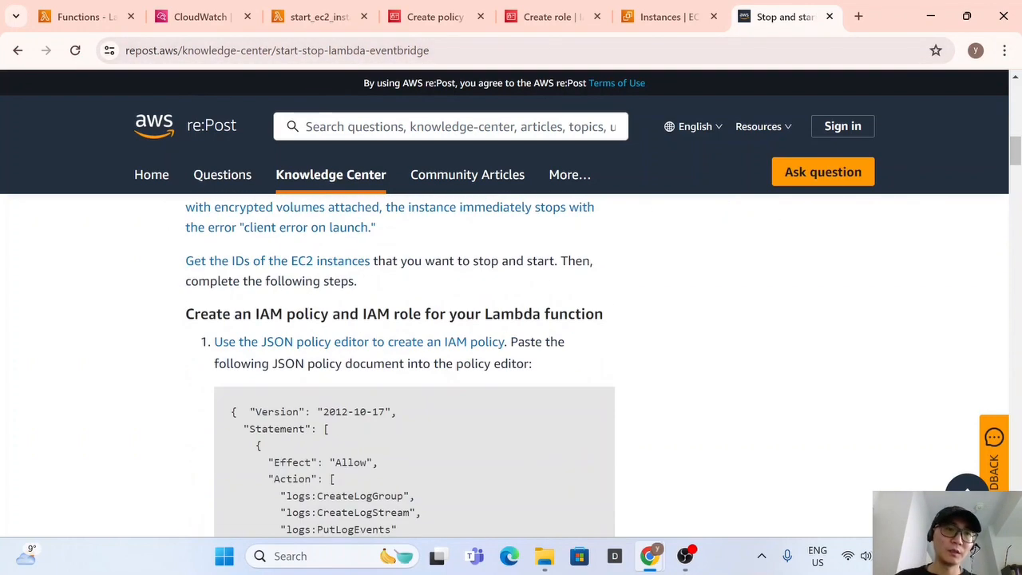
pyautogui.scroll(2, 253, 369)
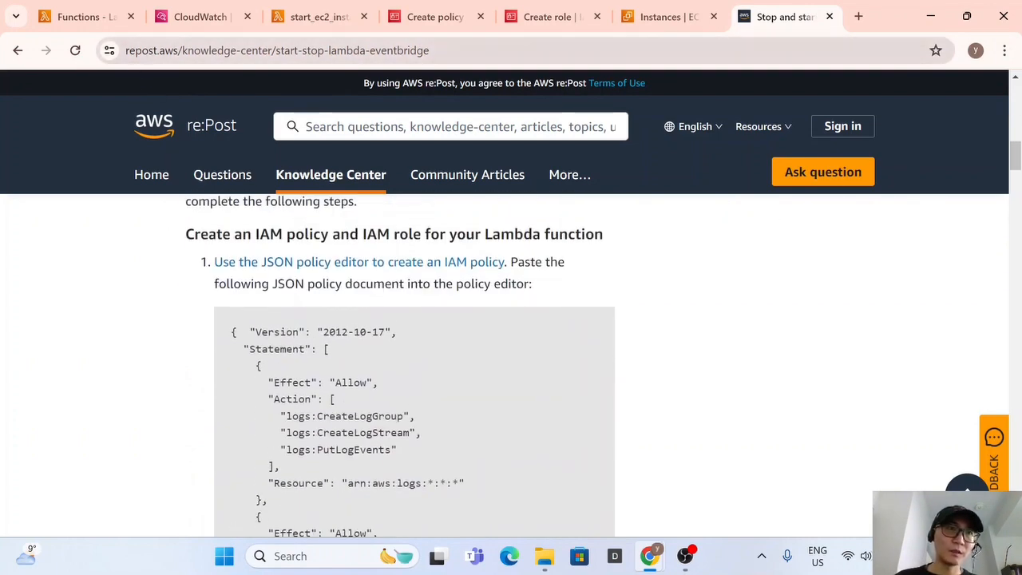
pyautogui.scroll(-2, 363, 299)
pyautogui.scroll(1, 363, 299)
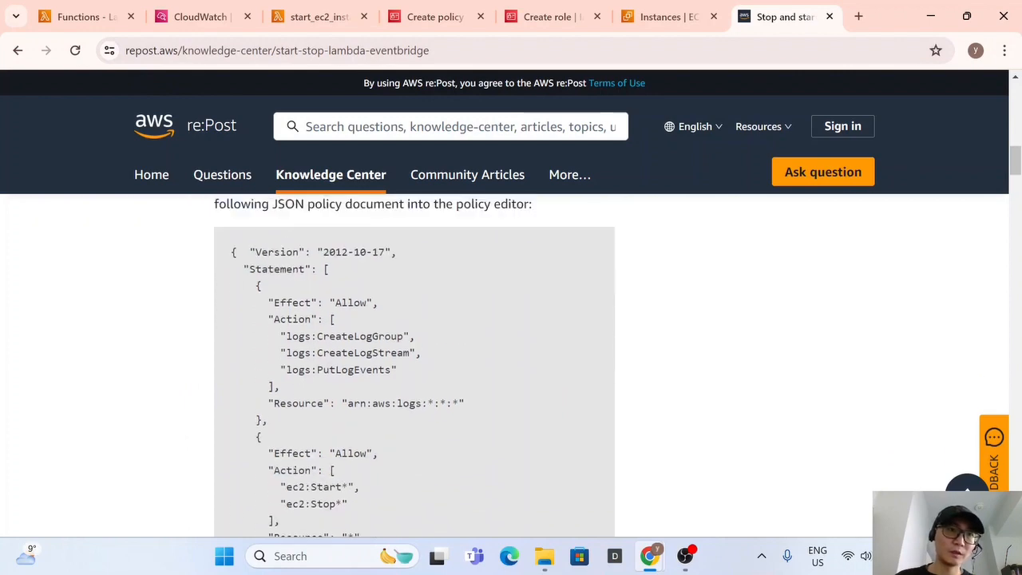
# Copy the complete JSON policy document from the re:Post article.
pyautogui.moveTo(222, 253); pyautogui.dragTo(440, 361)
pyautogui.hotkey('ctrl', 'c')
pyautogui.scroll(-3, 439, 359)
pyautogui.scroll(3, 440, 361)
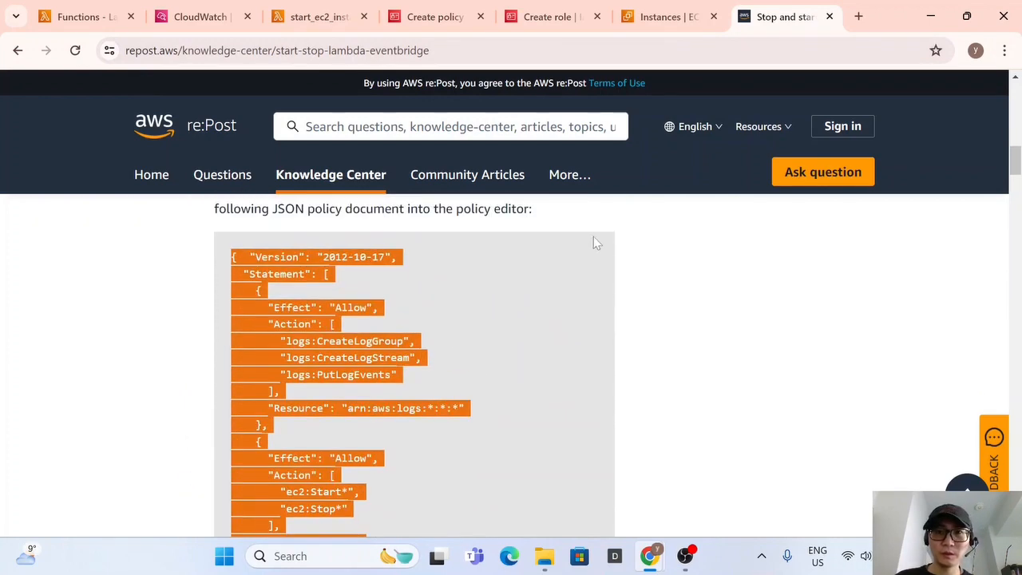
# Return to the IAM policy being created and switch its policy editor to JSON.
pyautogui.click(667, 16)
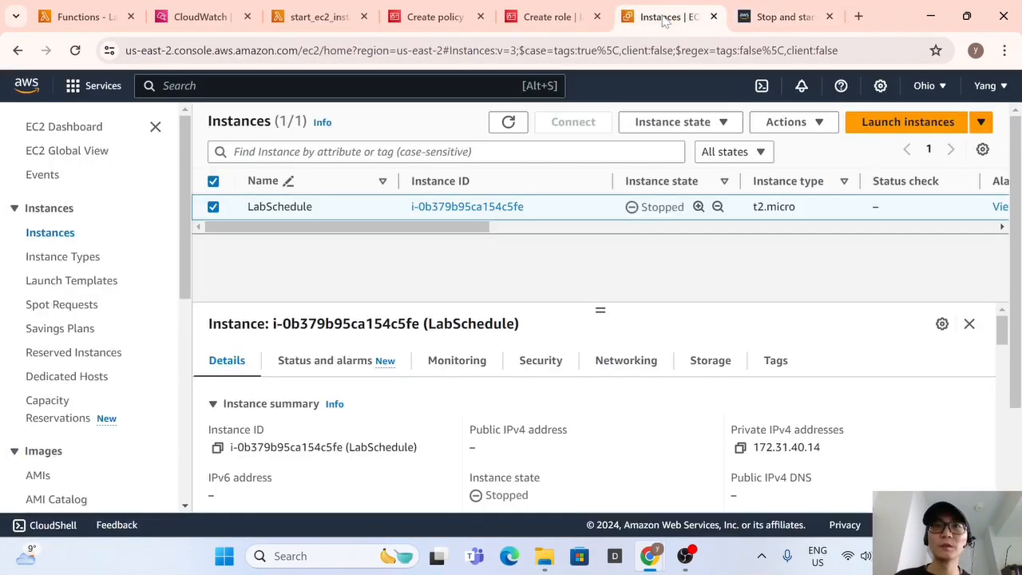
pyautogui.click(432, 16)
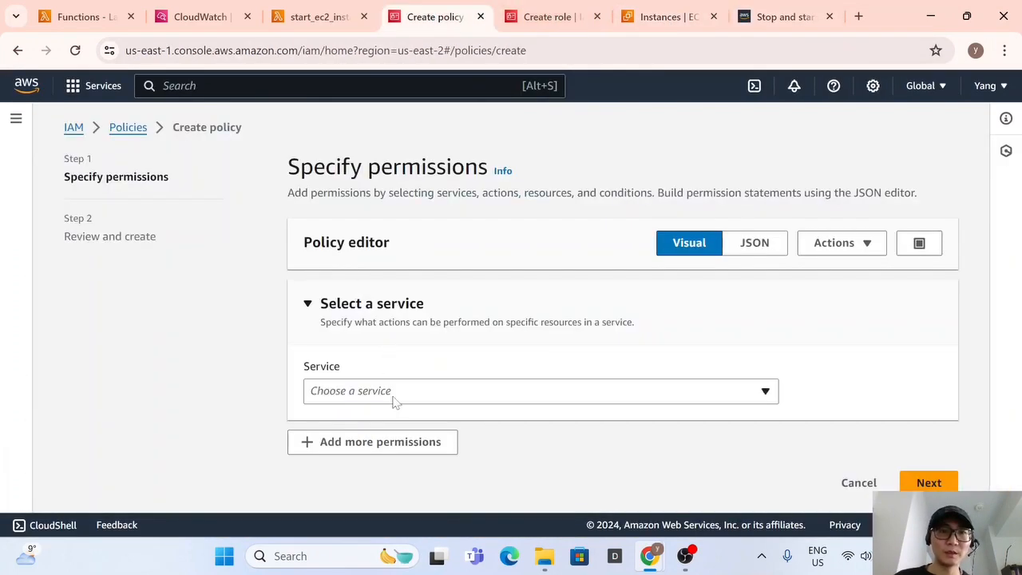
pyautogui.click(589, 391)
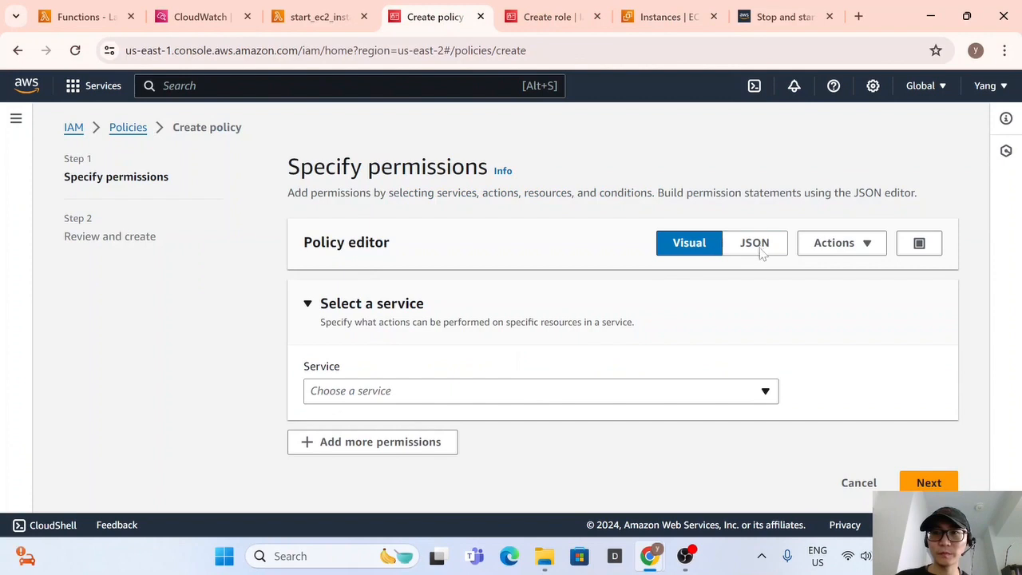
pyautogui.click(587, 233)
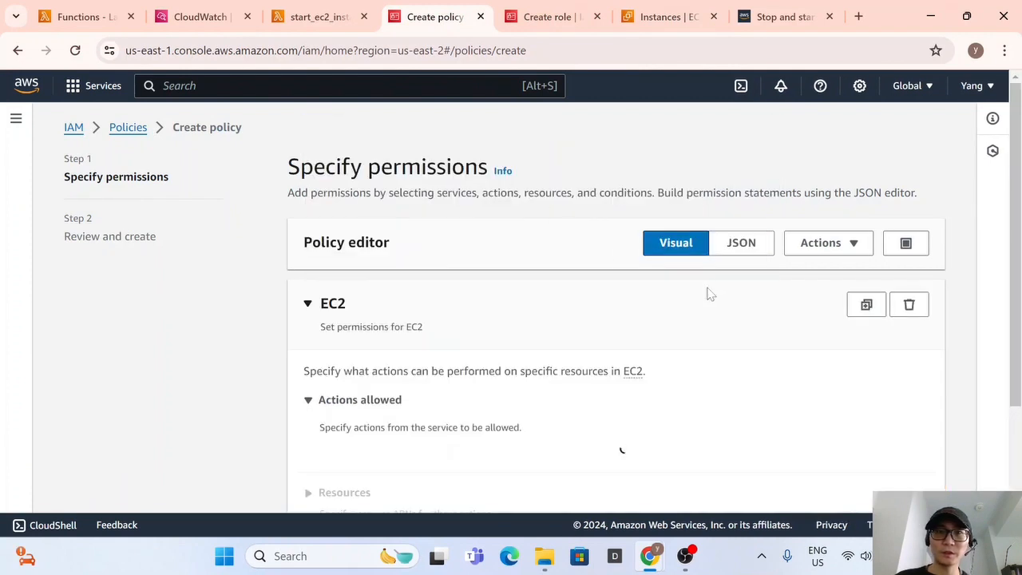
pyautogui.click(748, 252)
# Replace the default policy JSON with the document copied from the re:Post article and continue to the review stage.
pyautogui.click(343, 437)
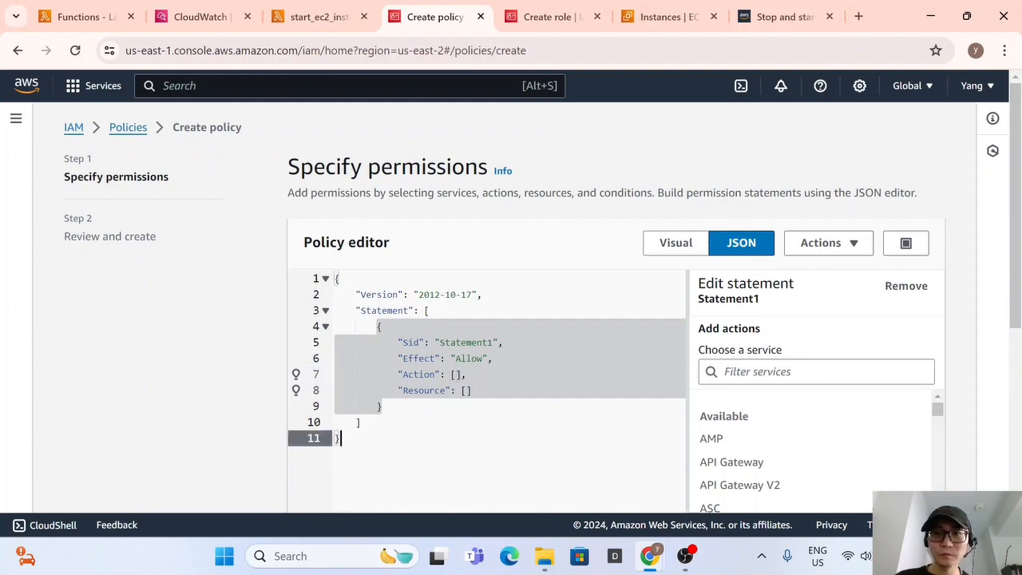
pyautogui.moveTo(343, 438); pyautogui.dragTo(310, 280)
pyautogui.hotkey('ctrl', 'v')
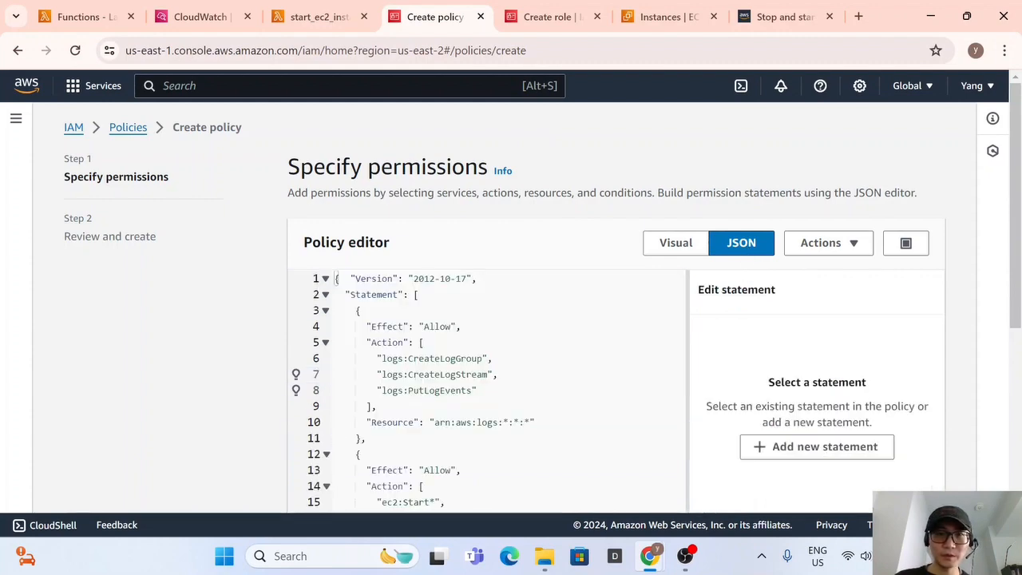
pyautogui.scroll(3, 310, 279)
pyautogui.scroll(-5, 474, 408)
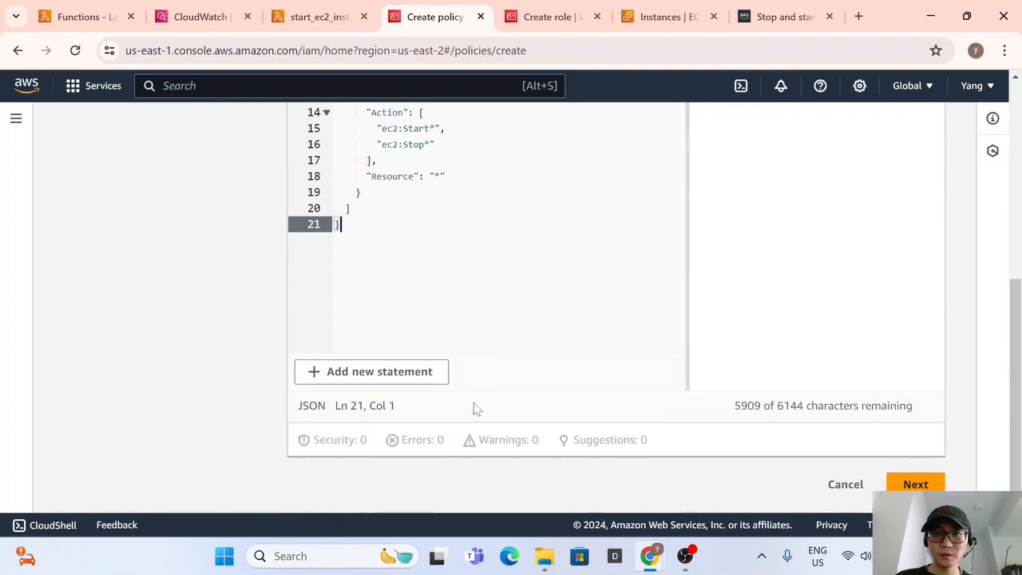
pyautogui.click(915, 484)
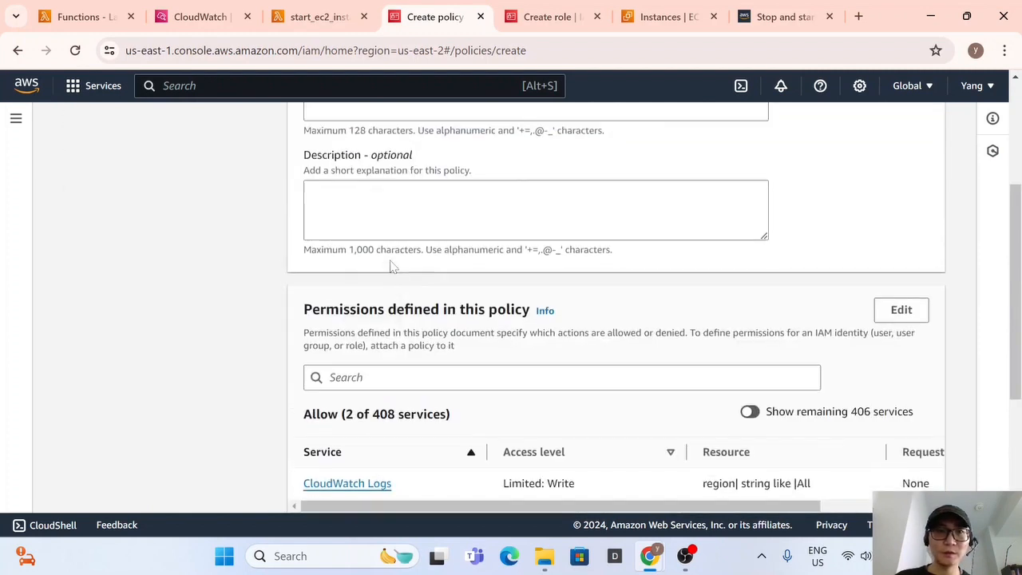
# Name the policy lambda_ec2_scheduler and create it.
pyautogui.click(361, 318)
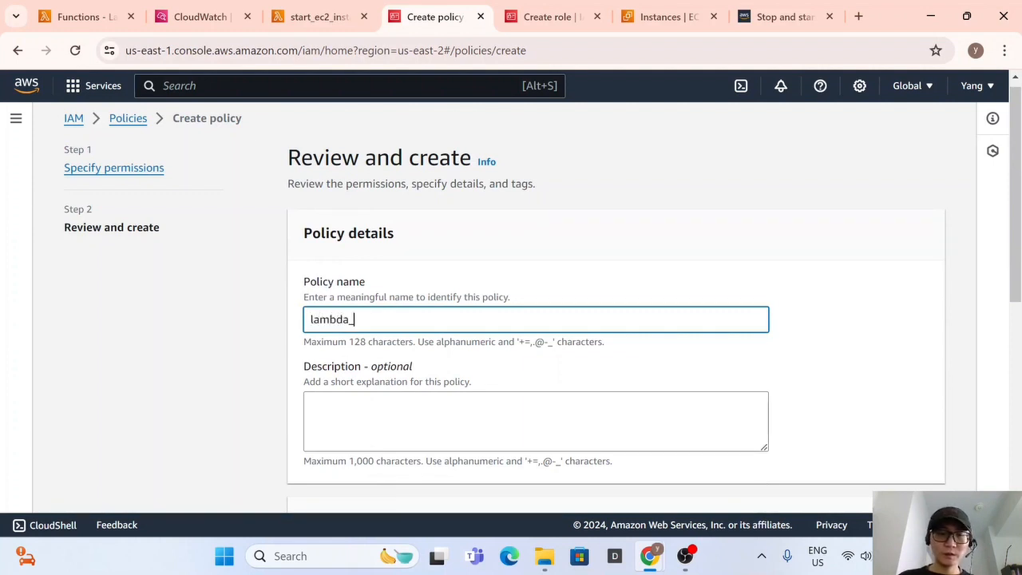
pyautogui.write('lambda_ec2_sch')
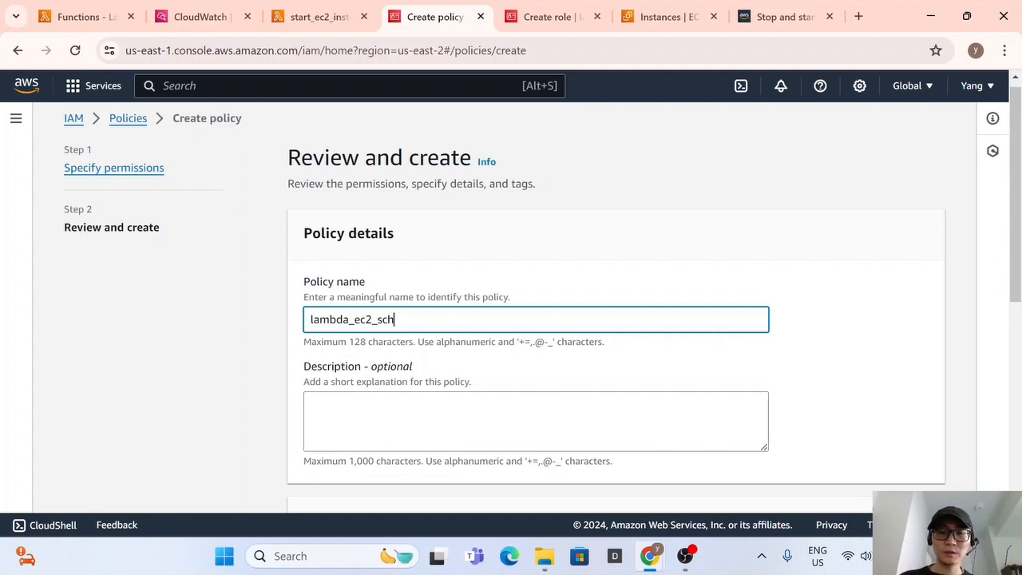
pyautogui.write('duler')
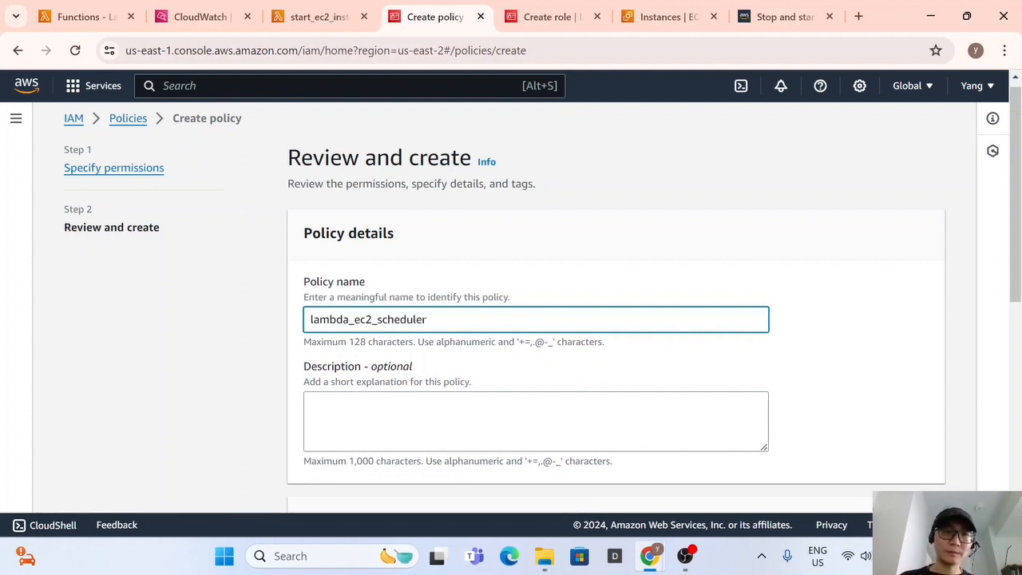
pyautogui.scroll(-5, 455, 340)
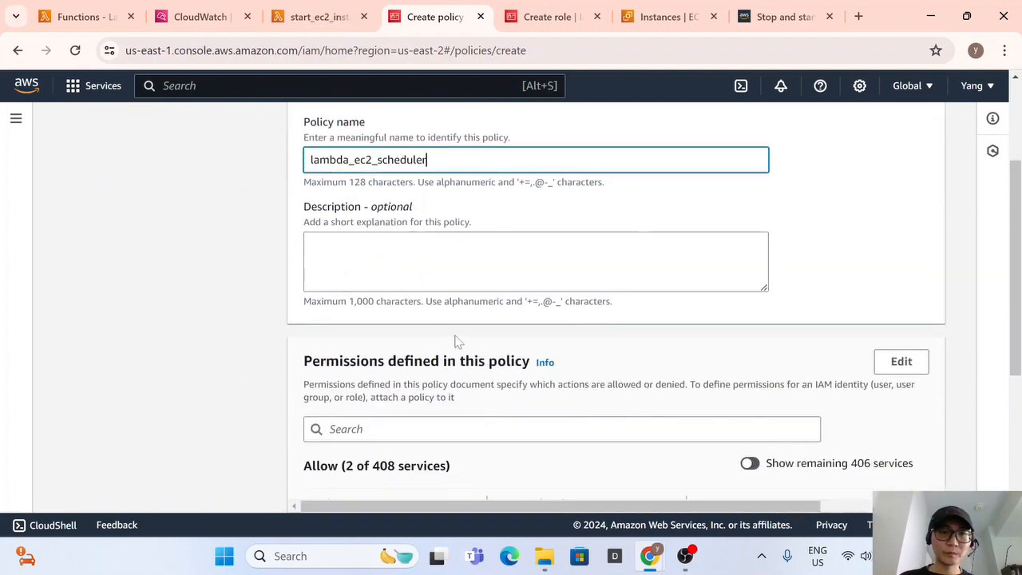
pyautogui.scroll(-1, 648, 328)
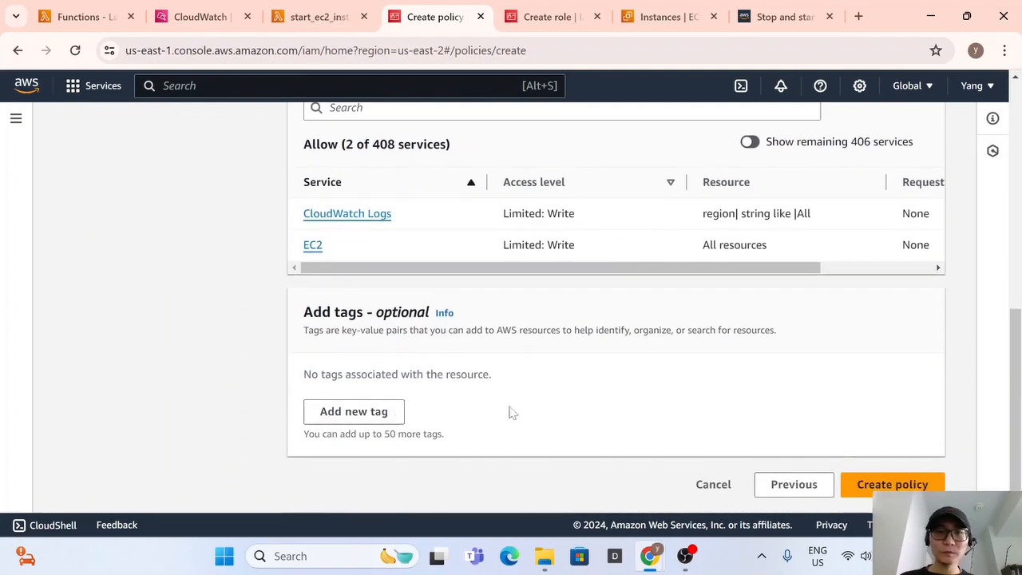
pyautogui.click(889, 486)
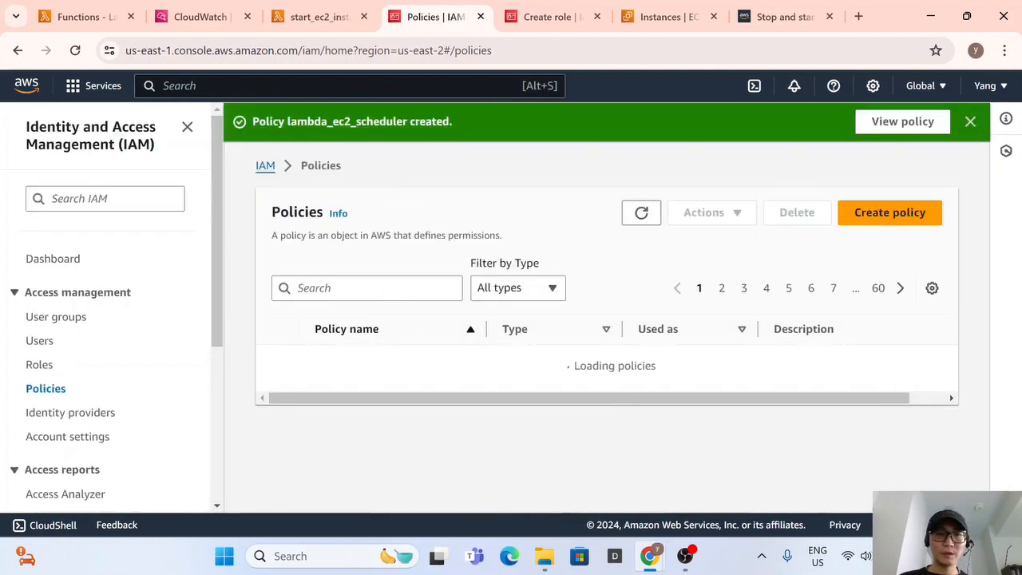
# Filter the IAM policies by "lambda_" and copy the name of the lambda_ec2_scheduler policy.
pyautogui.click(378, 294)
pyautogui.write('ec')
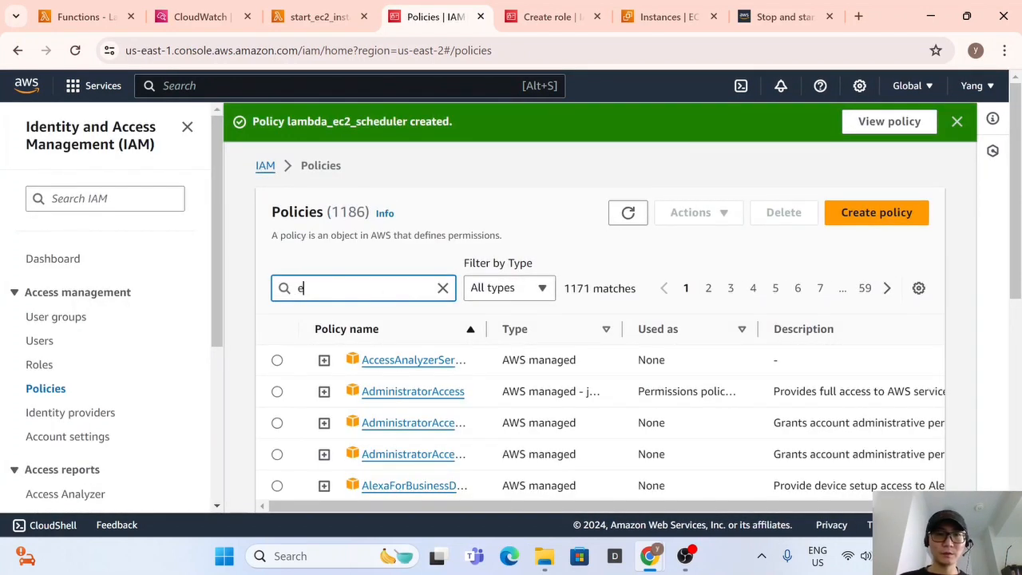
pyautogui.press('BackSpace')
pyautogui.press('BackSpace')
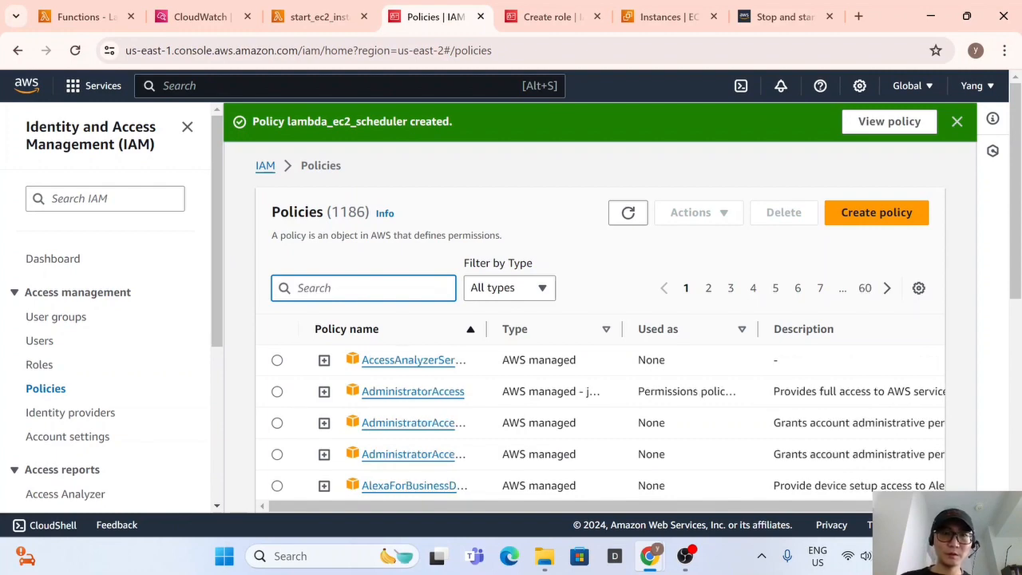
pyautogui.write('labda')
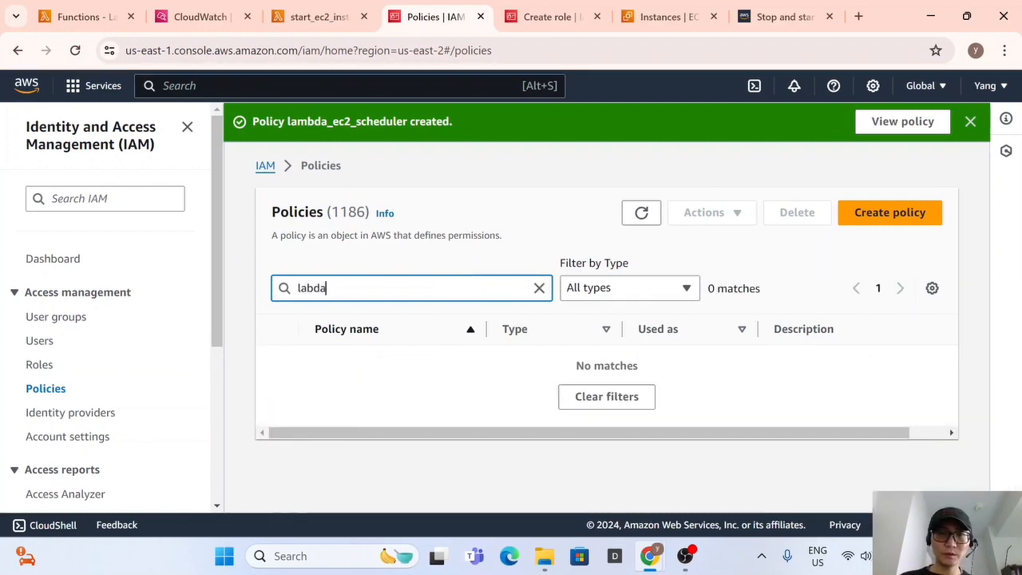
pyautogui.press('BackSpace')
pyautogui.press('BackSpace')
pyautogui.write('mbda')
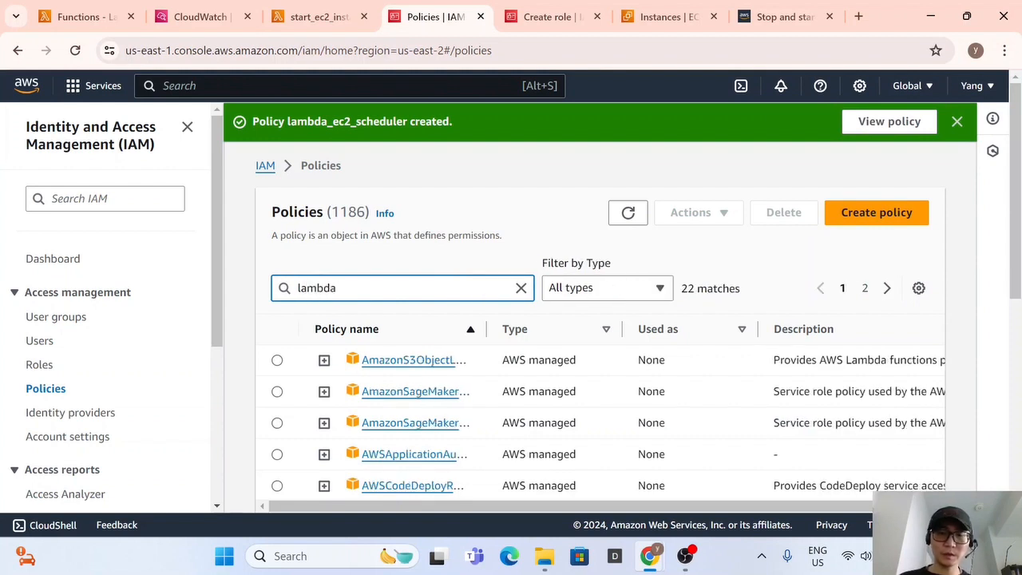
pyautogui.write('_')
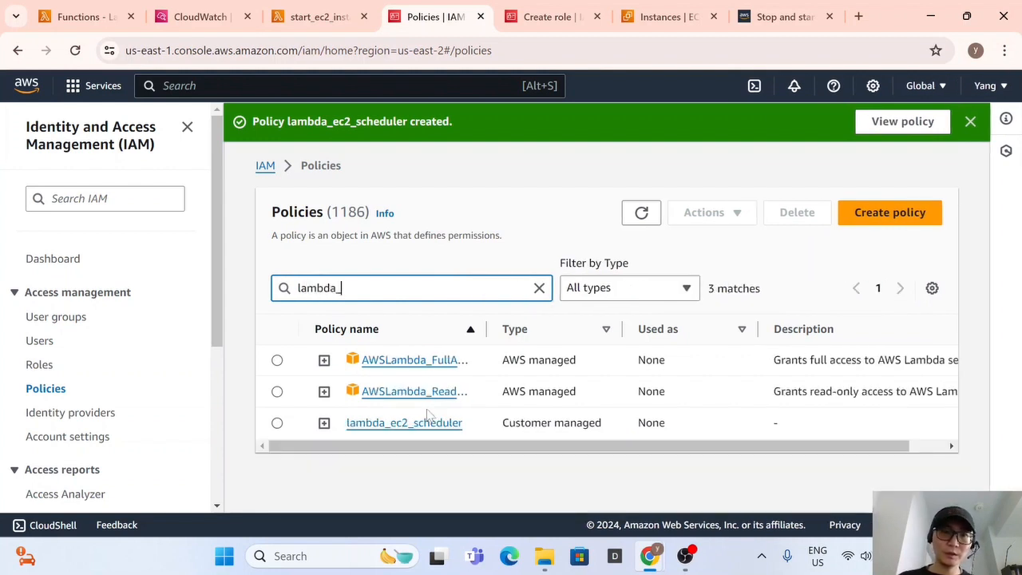
pyautogui.moveTo(477, 431); pyautogui.dragTo(346, 432)
pyautogui.hotkey('ctrl', 'c')
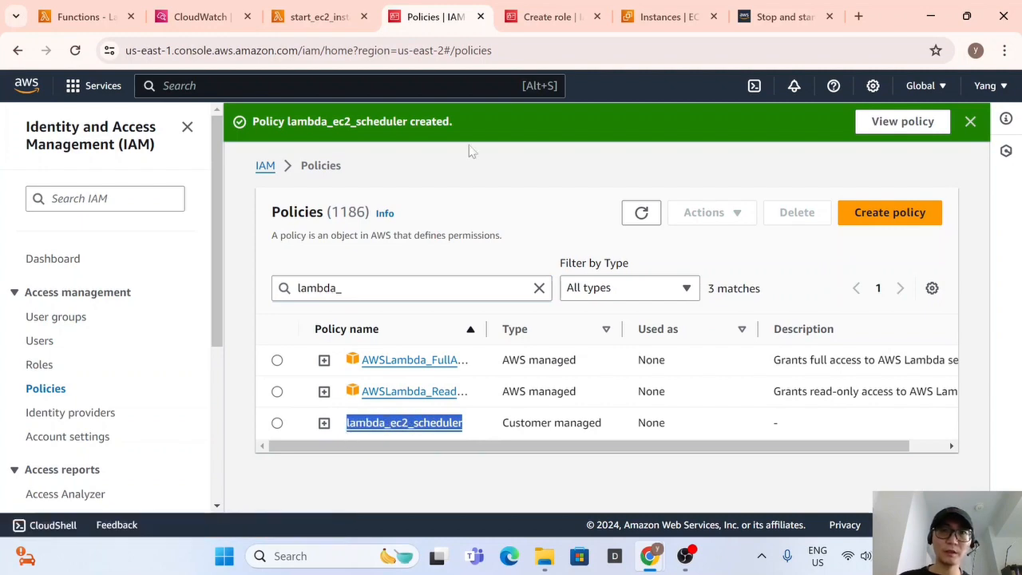
# In the role being created, refresh the permissions policies, select lambda_ec2_scheduler and continue to naming the role.
pyautogui.hotkey('ctrl', 'Tab')
pyautogui.click(908, 225)
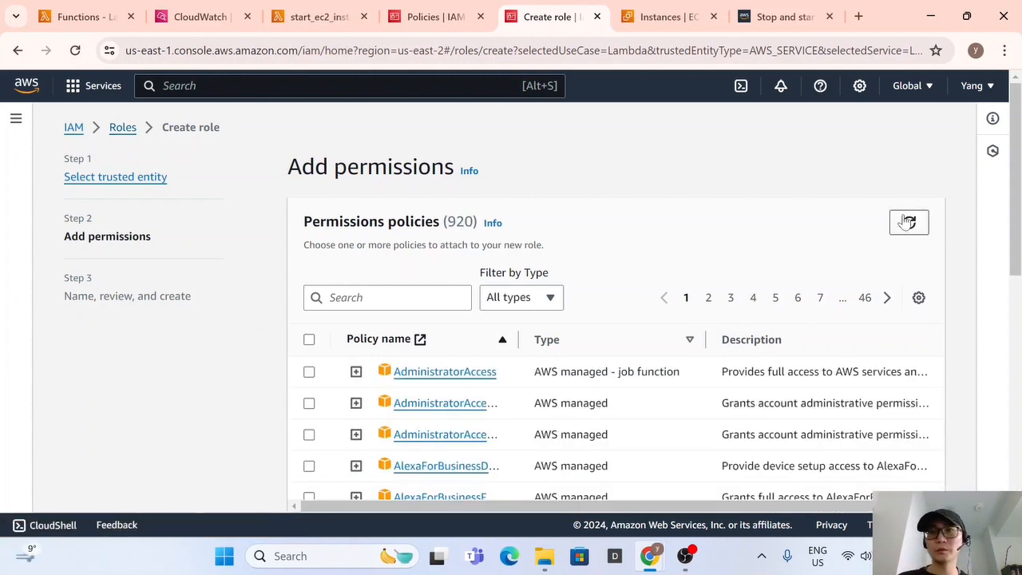
pyautogui.click(389, 302)
pyautogui.hotkey('ctrl', 'v')
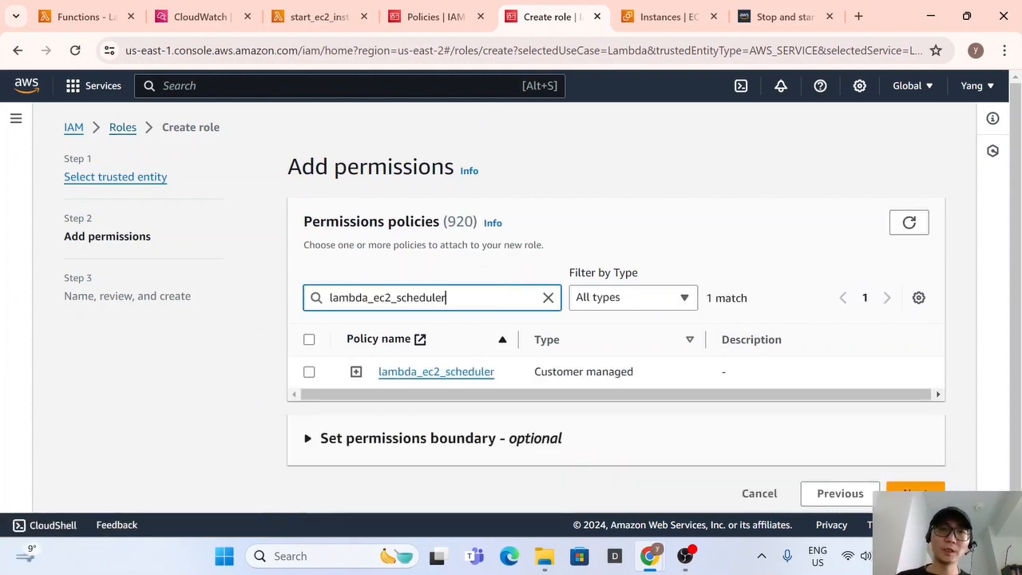
pyautogui.click(309, 372)
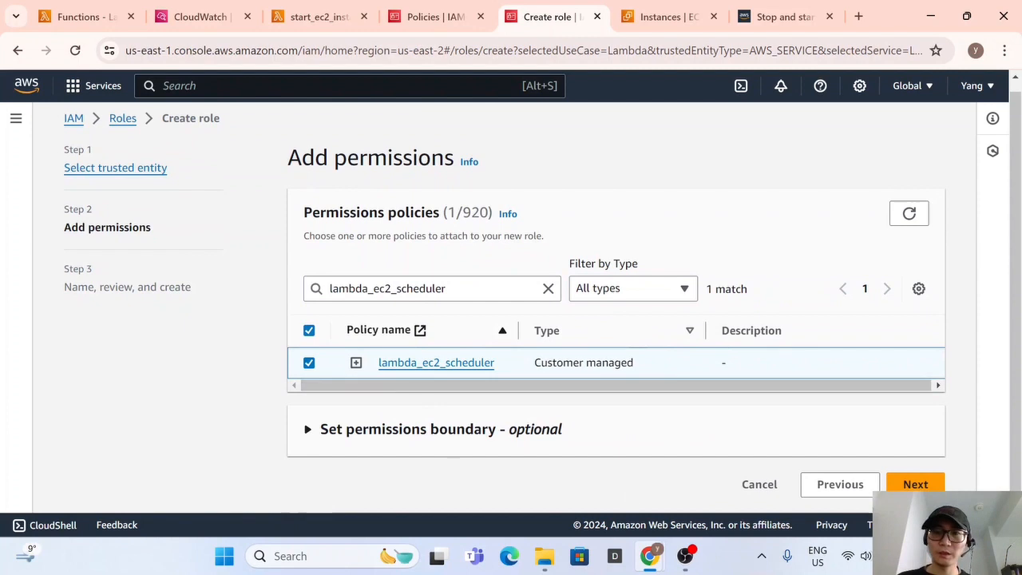
pyautogui.click(915, 485)
# Name the role Role_lambda_ec2_scheduler, review its trusted entity and permissions, and create it.
pyautogui.click(449, 299)
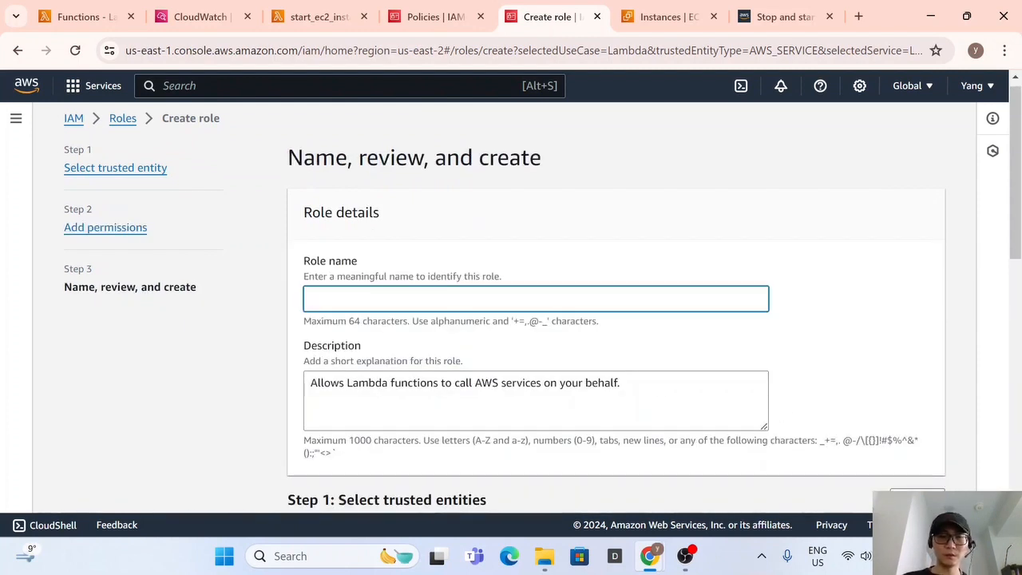
pyautogui.hotkey('ctrl', 'v')
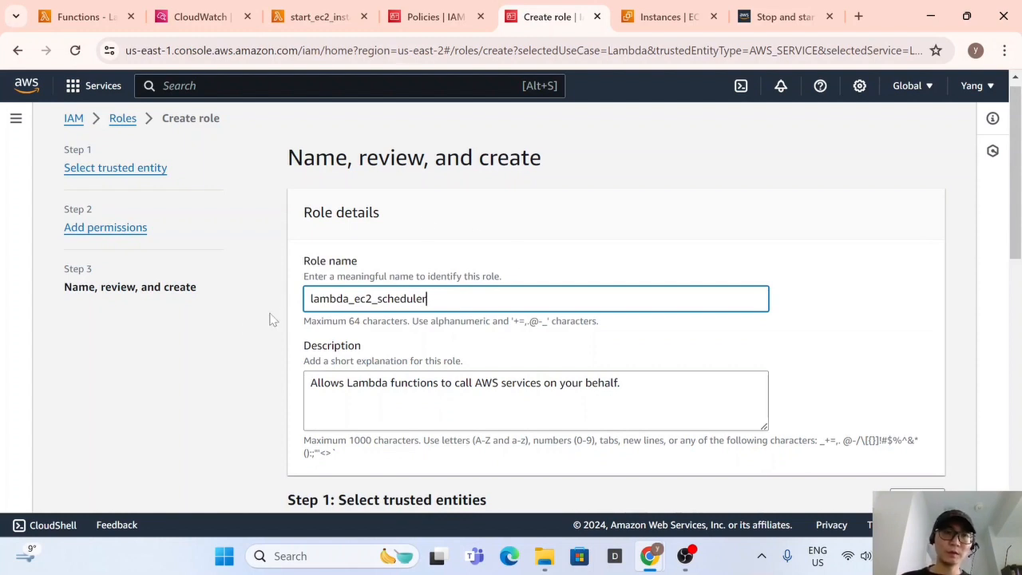
pyautogui.write('Role_')
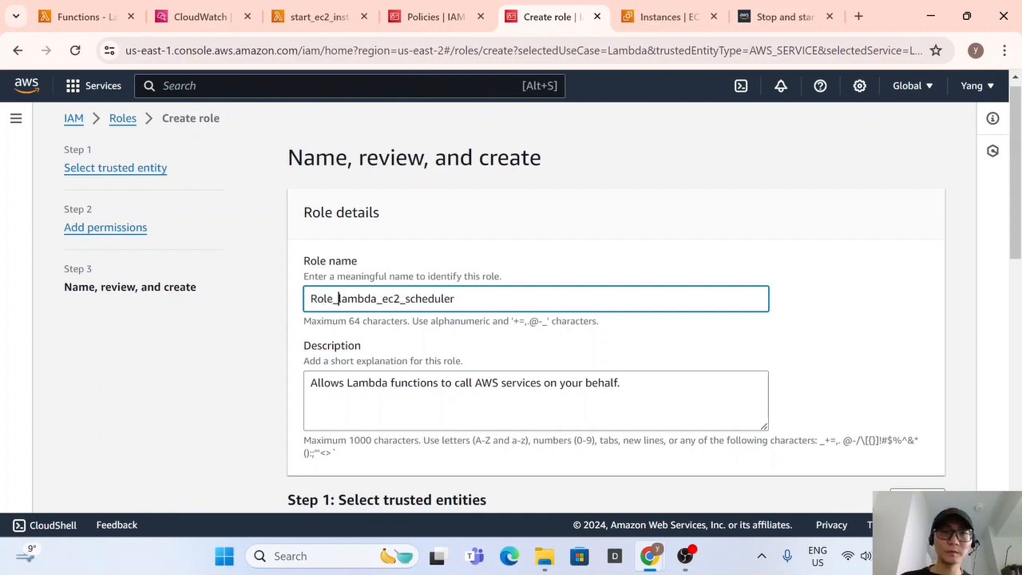
pyautogui.scroll(-4, 511, 303)
pyautogui.scroll(-2, 614, 303)
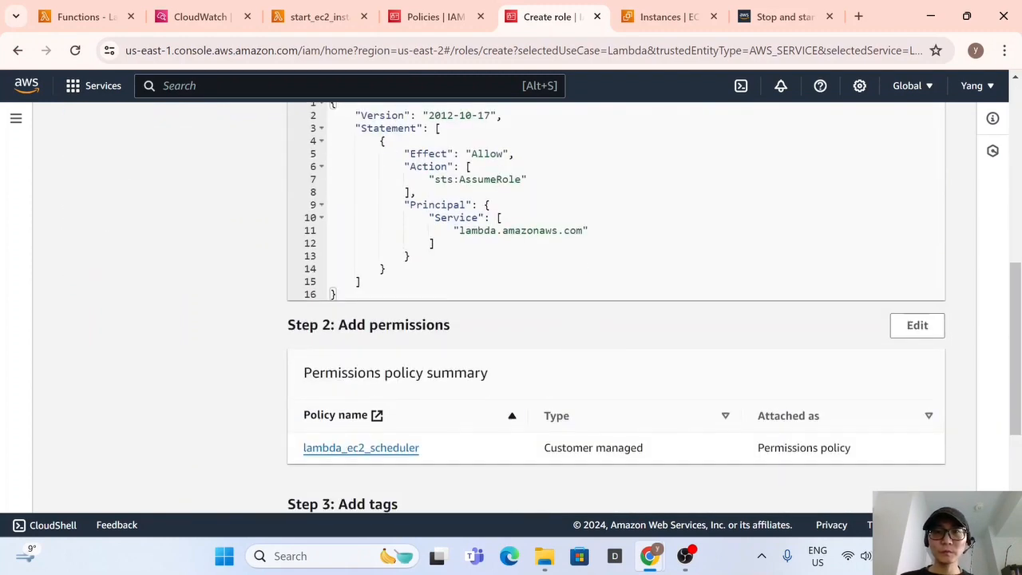
pyautogui.scroll(-2, 615, 307)
pyautogui.scroll(3, 614, 307)
pyautogui.scroll(-4, 615, 307)
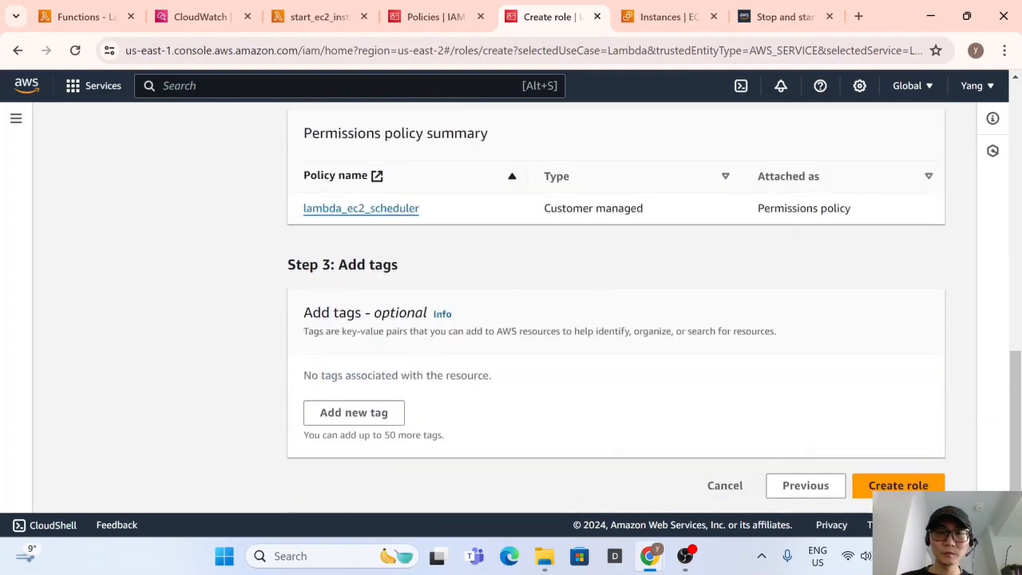
pyautogui.click(886, 484)
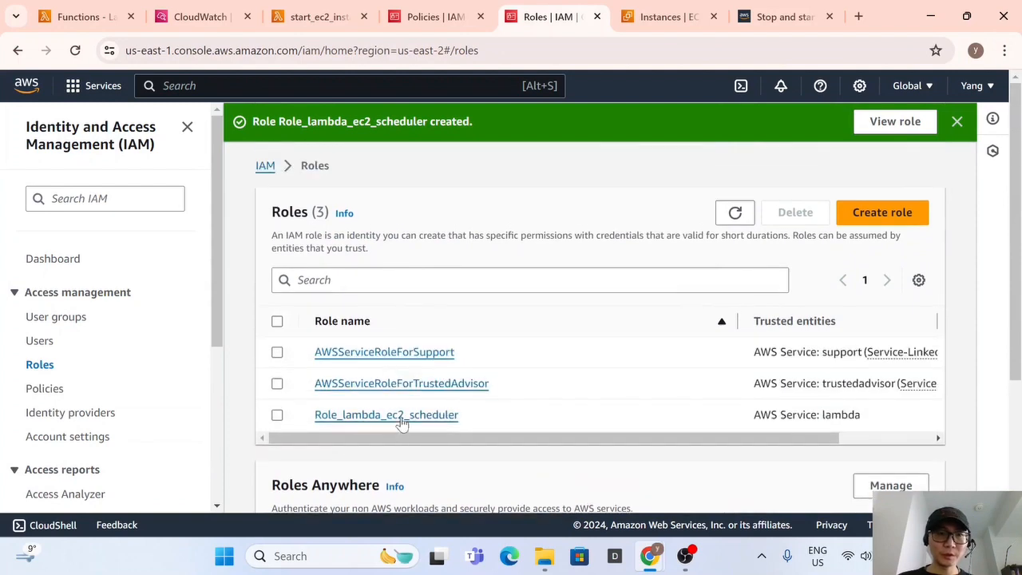
# Open the Role_lambda_ec2_scheduler role's details and load its attached policy in a separate browser tab.
pyautogui.click(397, 416)
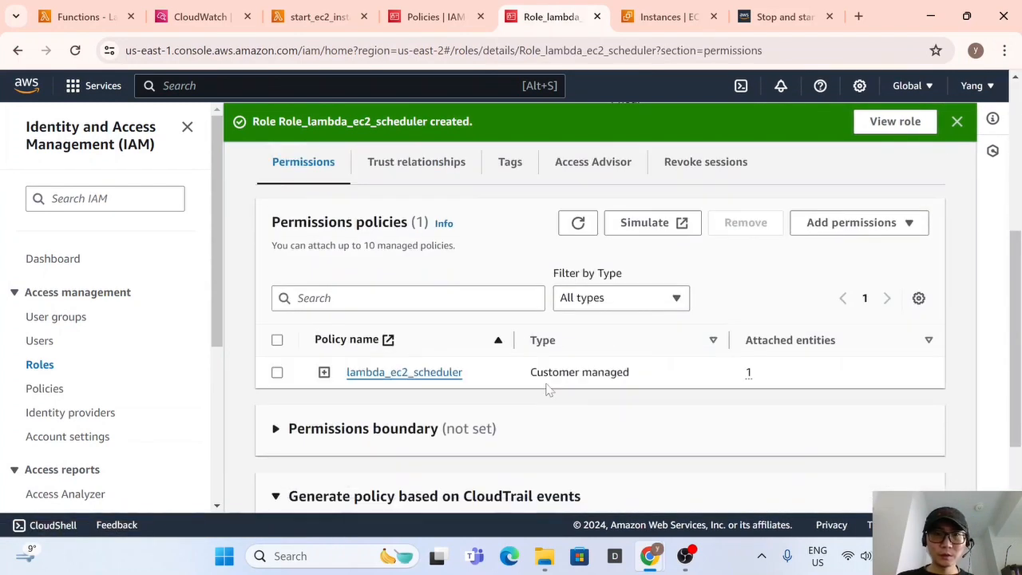
pyautogui.scroll(-2, 442, 296)
pyautogui.click(403, 213)
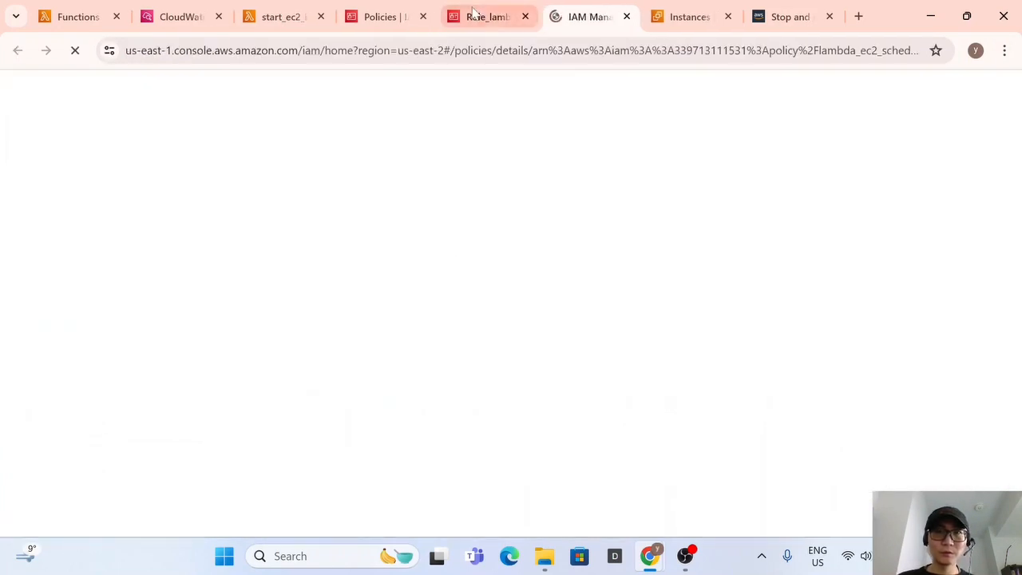
pyautogui.hotkey('ctrl', 'shift', 'Tab')
# Examine the role's trust relationships and summary, and view the permissions defined in its attached lambda_ec2_scheduler policy.
pyautogui.scroll(3, 391, 301)
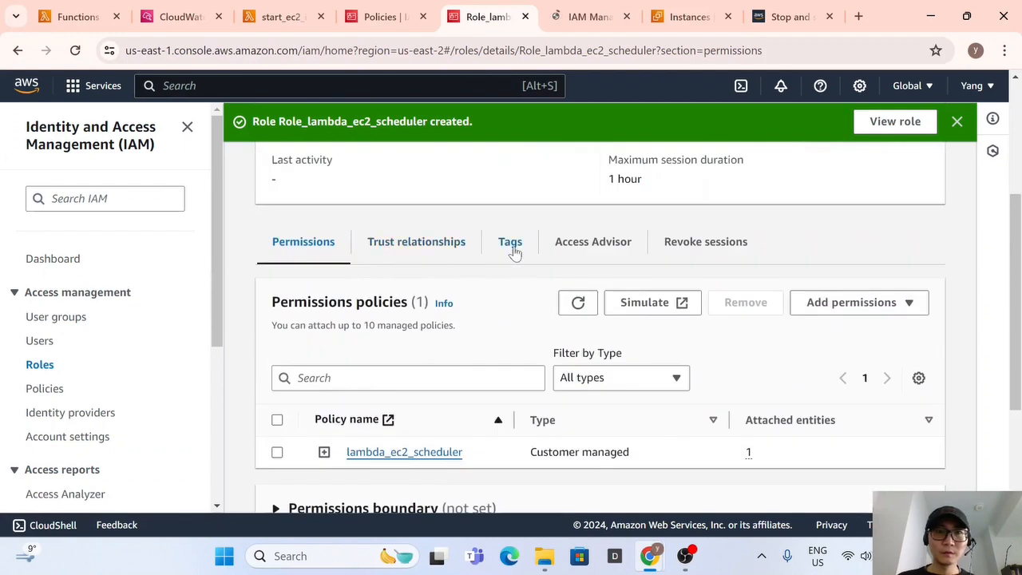
pyautogui.click(415, 249)
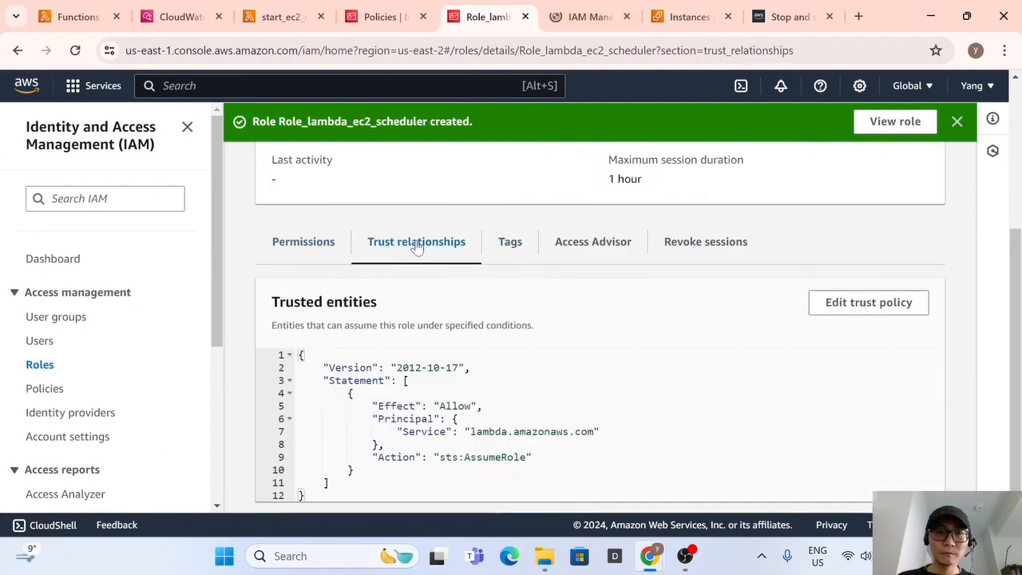
pyautogui.scroll(-1, 417, 279)
pyautogui.scroll(2, 540, 365)
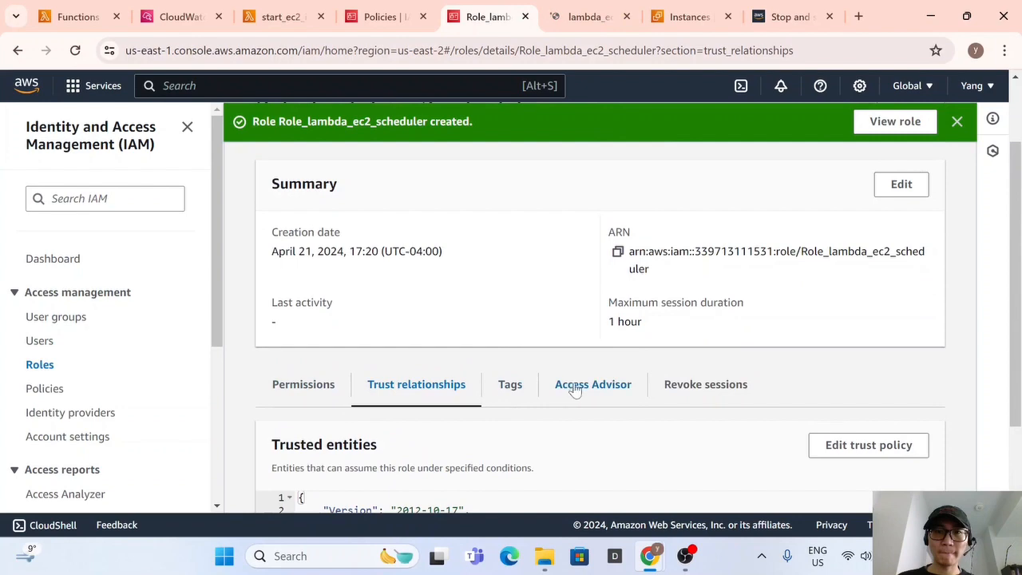
pyautogui.click(299, 387)
pyautogui.click(577, 29)
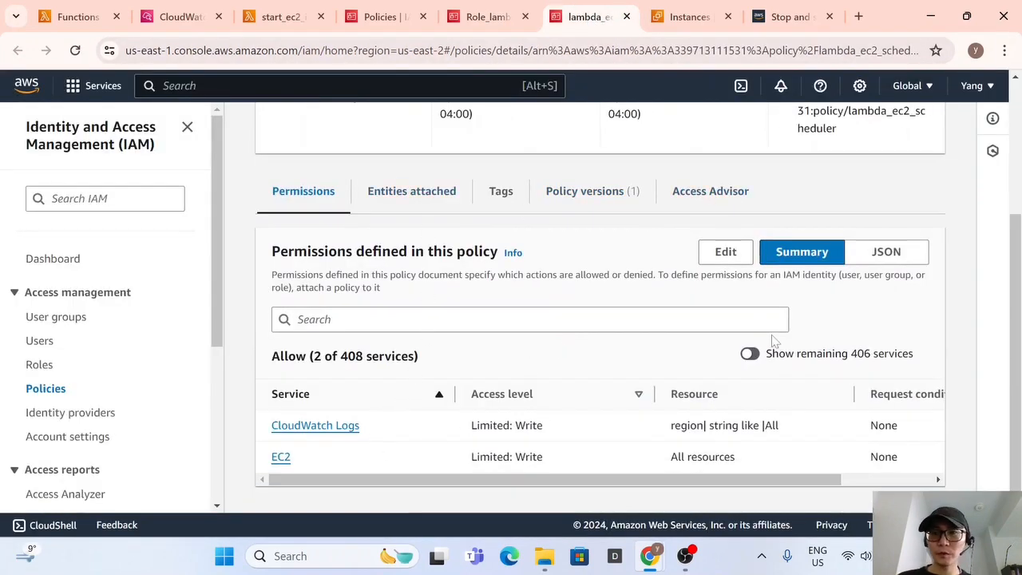
# Examine the lambda_ec2_scheduler policy's JSON, especially its allowed EC2 actions, and return to the Role_lambda_ec2_scheduler page.
pyautogui.click(886, 251)
pyautogui.scroll(-2, 886, 252)
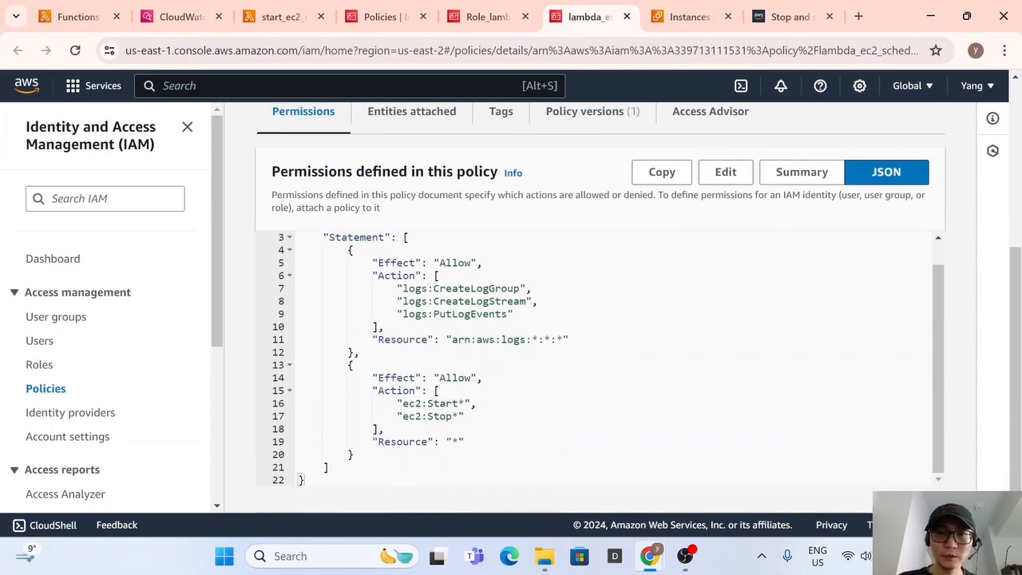
pyautogui.moveTo(422, 403); pyautogui.dragTo(465, 416)
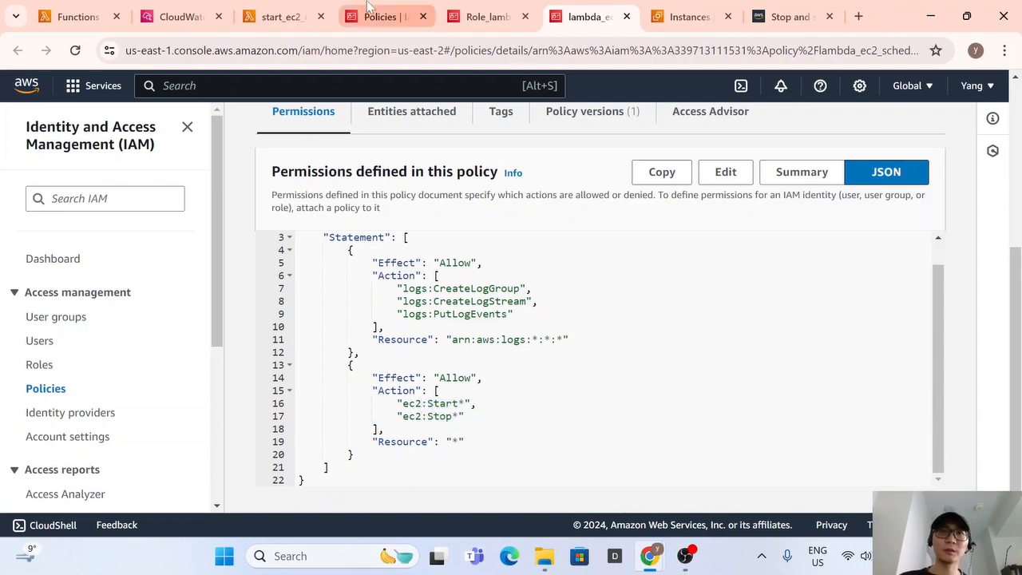
pyautogui.click(489, 17)
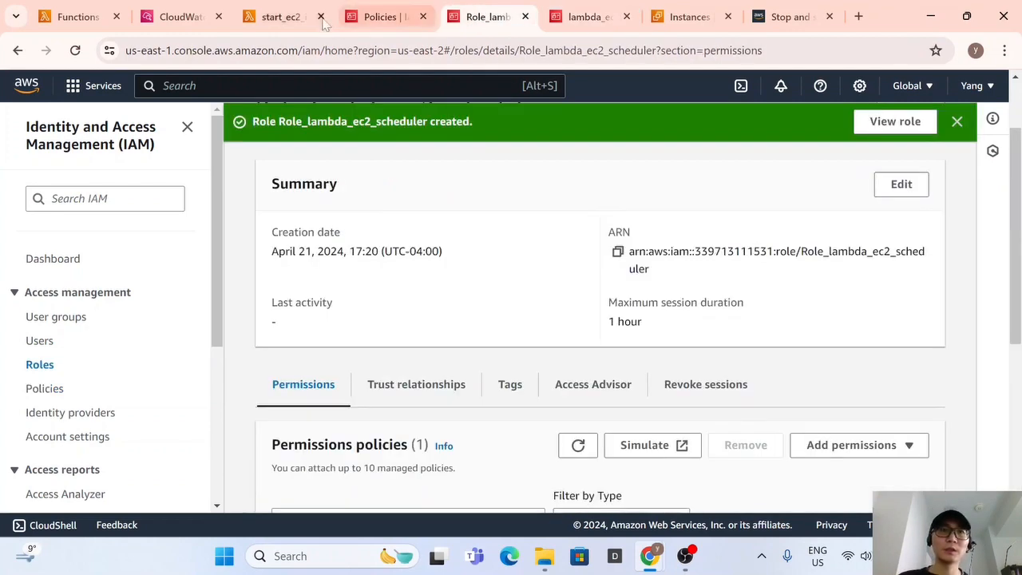
# Go to the Lambda dashboard for US East (Ohio) and start creating a new function.
pyautogui.click(77, 17)
pyautogui.click(83, 128)
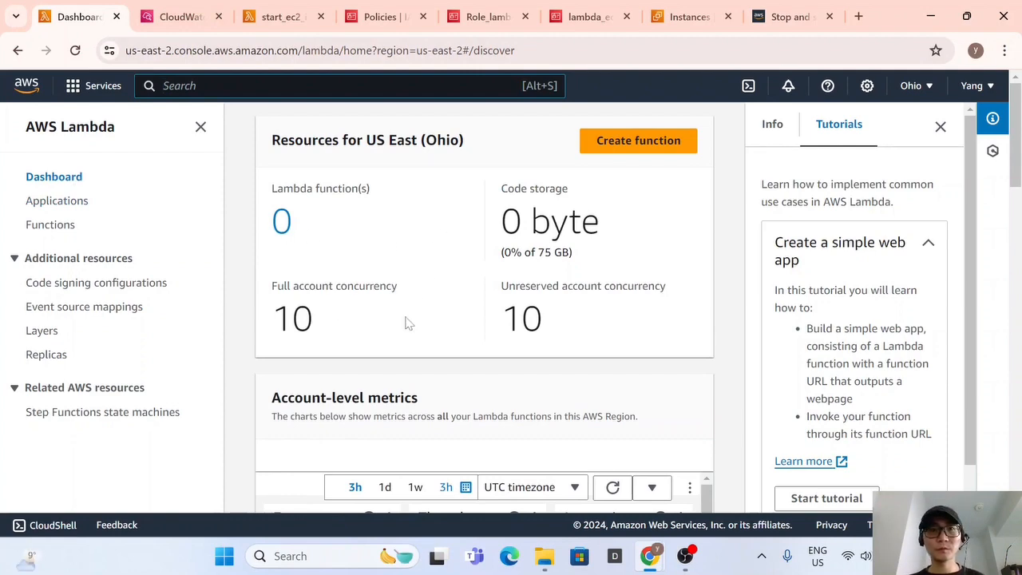
pyautogui.scroll(-2, 408, 323)
pyautogui.scroll(2, 409, 323)
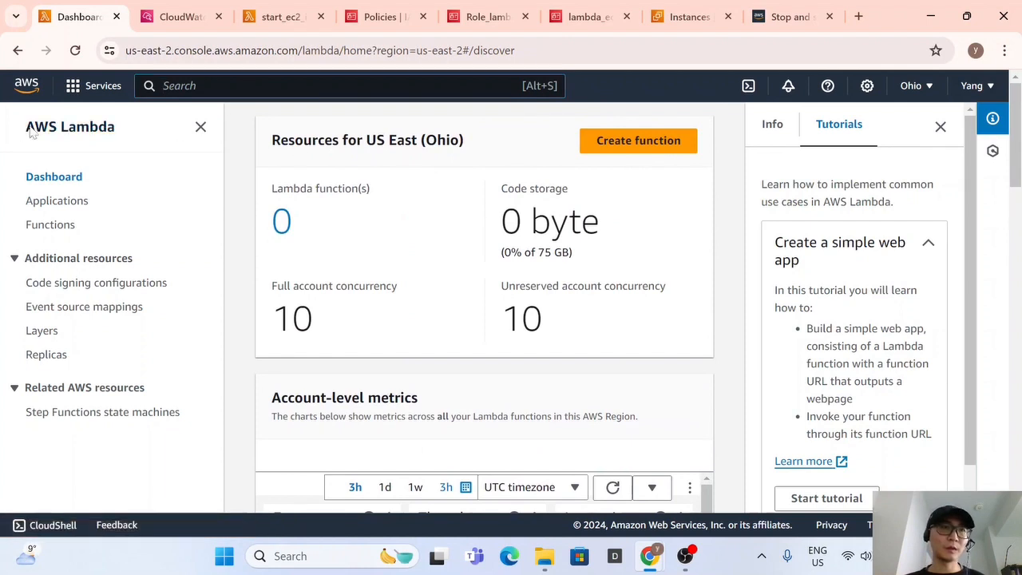
pyautogui.moveTo(22, 128); pyautogui.dragTo(132, 123)
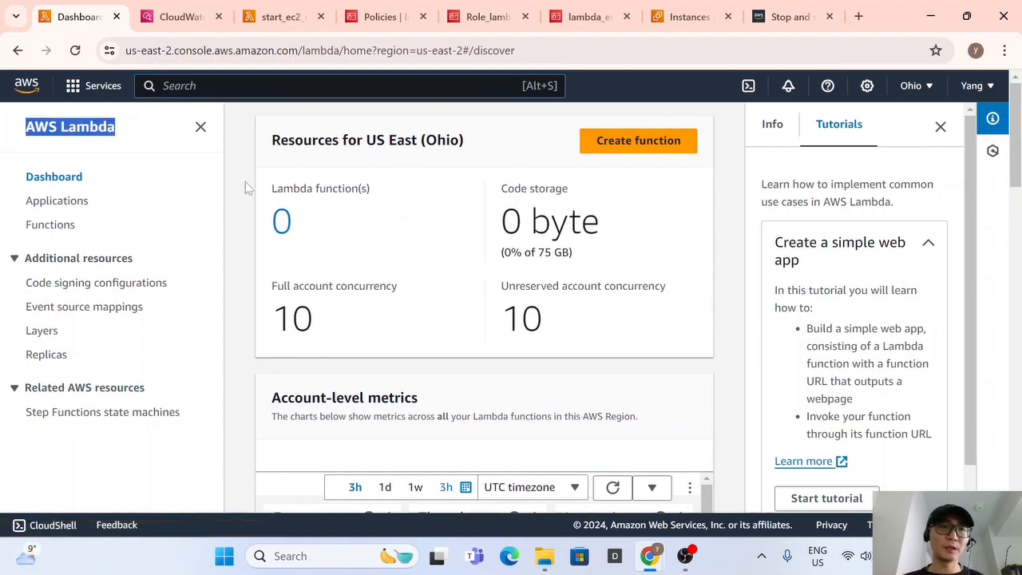
pyautogui.click(638, 140)
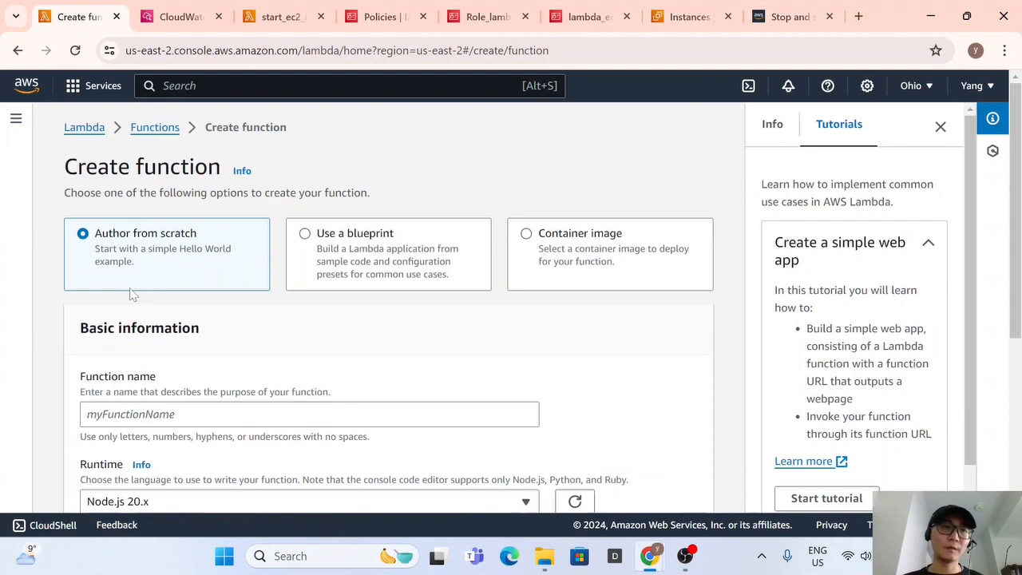
# Name the function authored from scratch start_ec2 and set its runtime to Python 3.12.
pyautogui.scroll(-1, 128, 240)
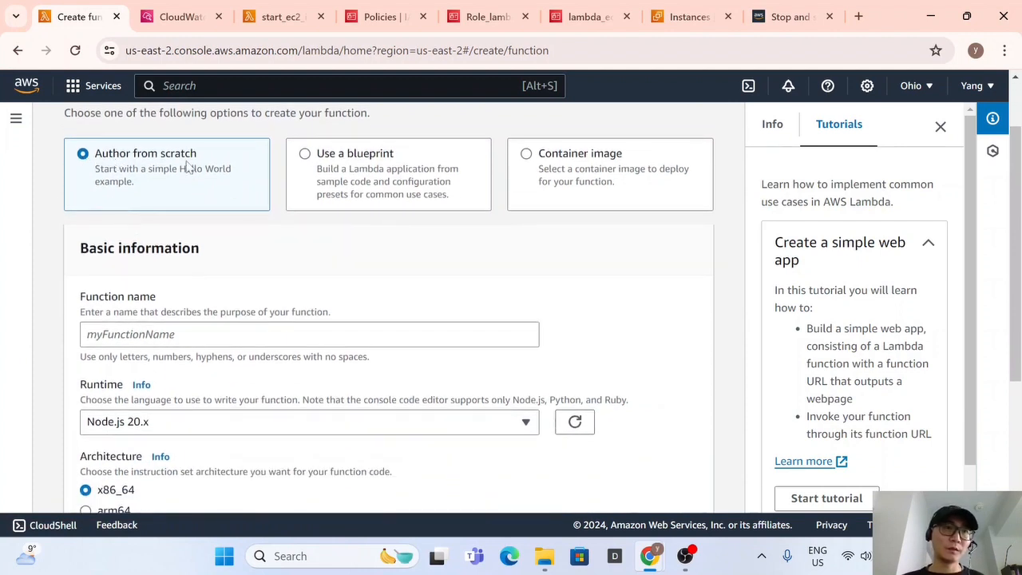
pyautogui.click(144, 335)
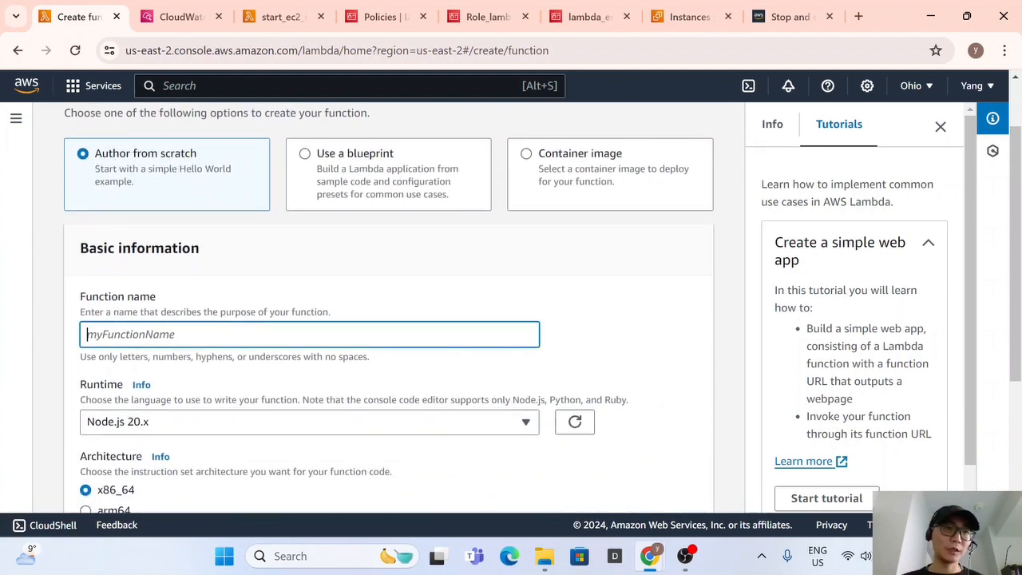
pyautogui.write('start_')
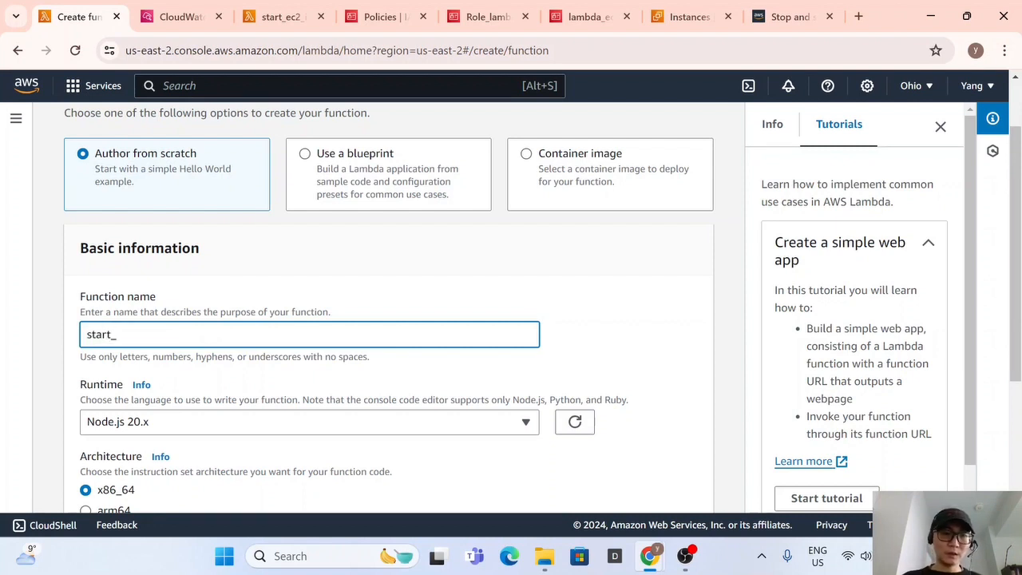
pyautogui.scroll(-3, 493, 126)
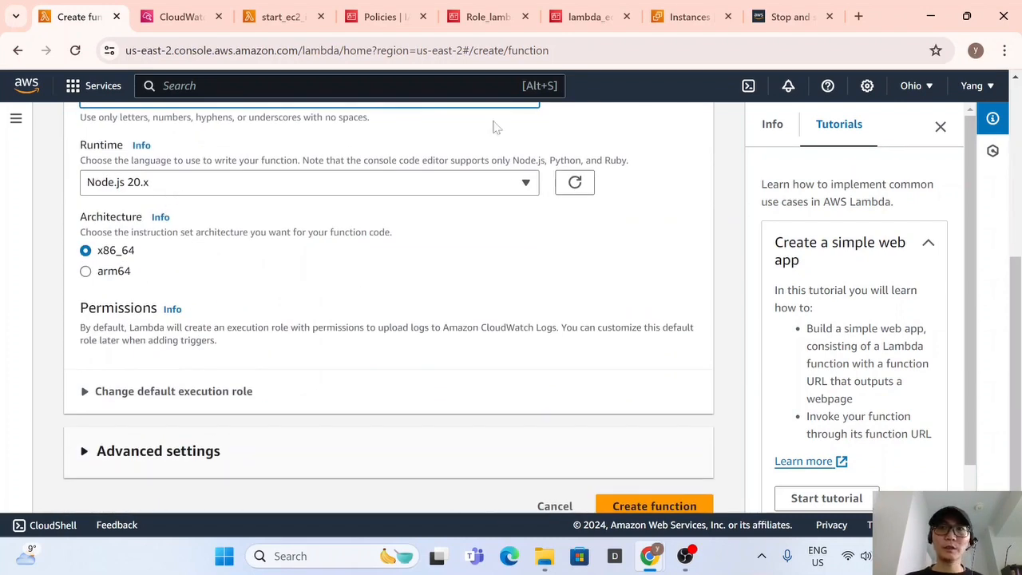
pyautogui.click(385, 184)
pyautogui.click(260, 324)
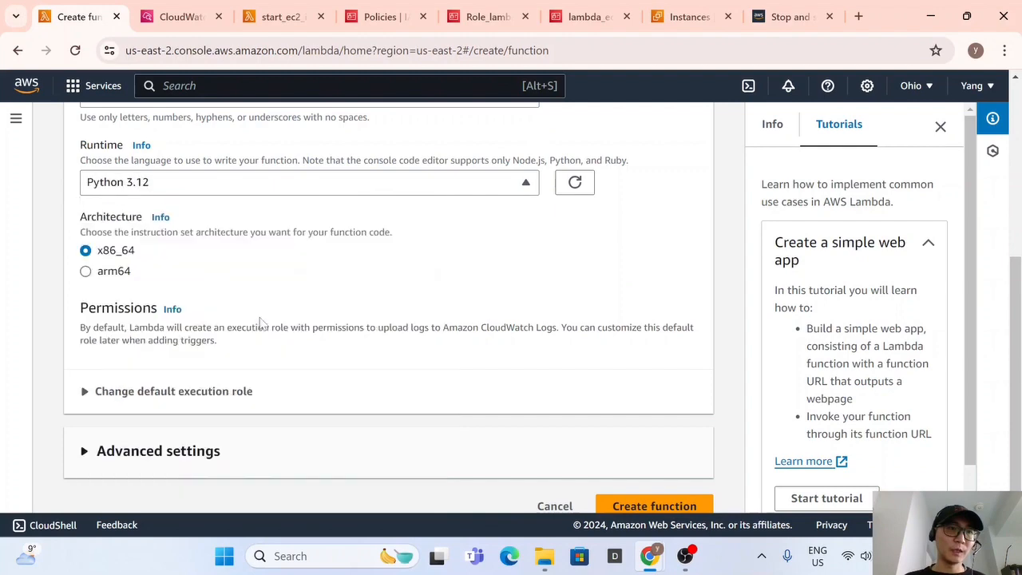
# Change the default execution role to the existing Role_lambda_ec2_scheduler role and create the function.
pyautogui.scroll(-1, 200, 283)
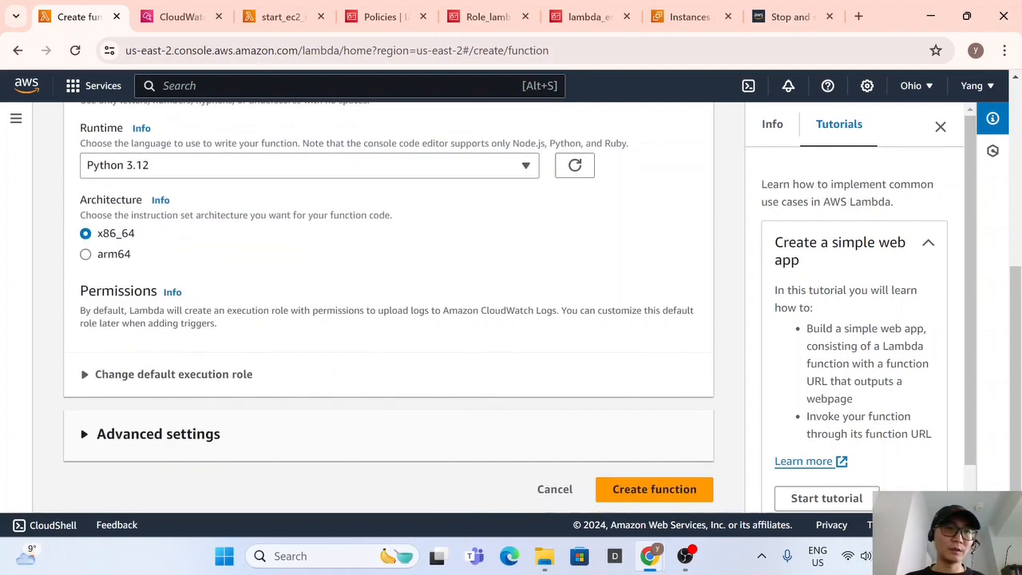
pyautogui.click(190, 372)
pyautogui.scroll(-3, 167, 335)
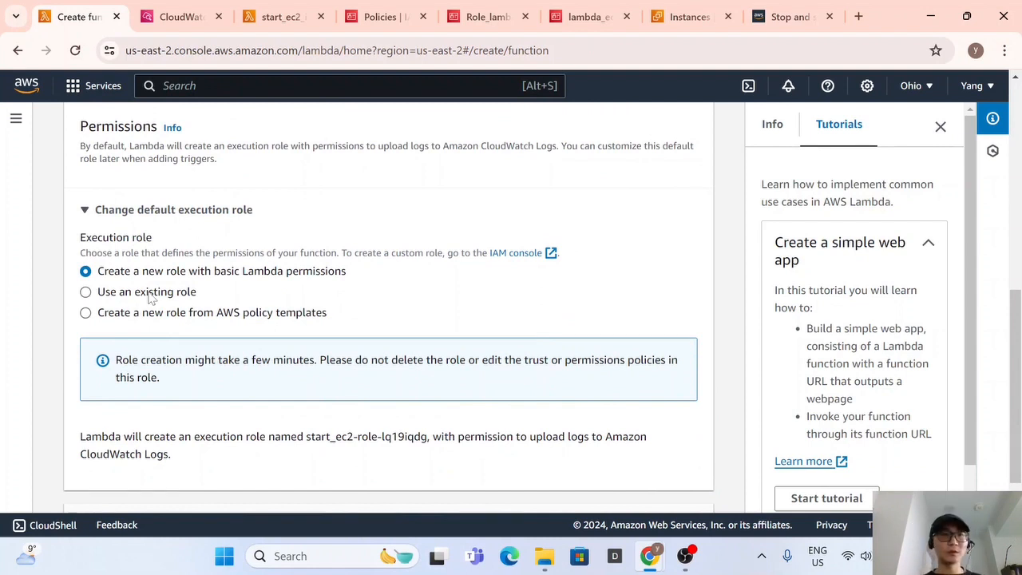
pyautogui.click(148, 293)
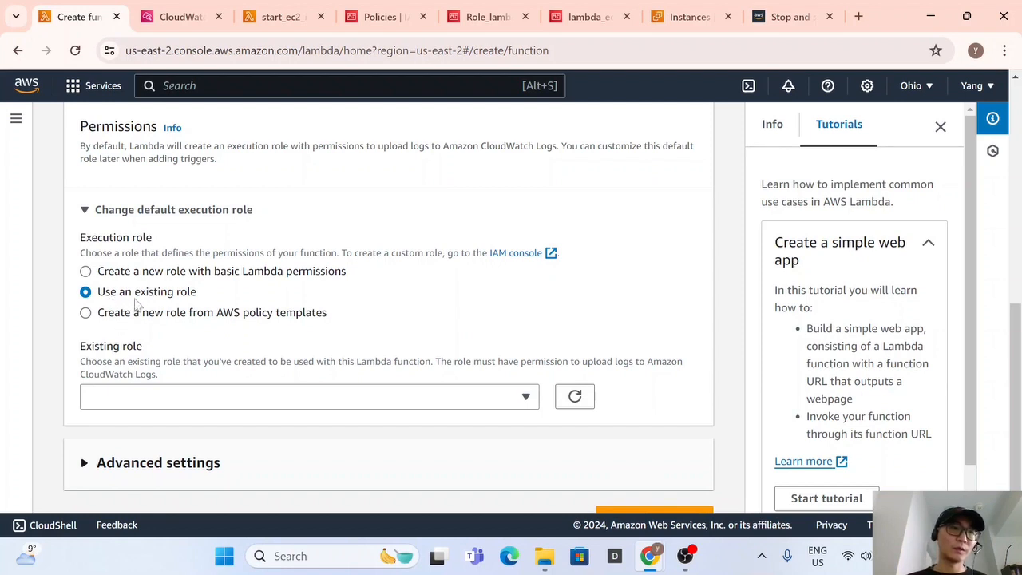
pyautogui.click(455, 403)
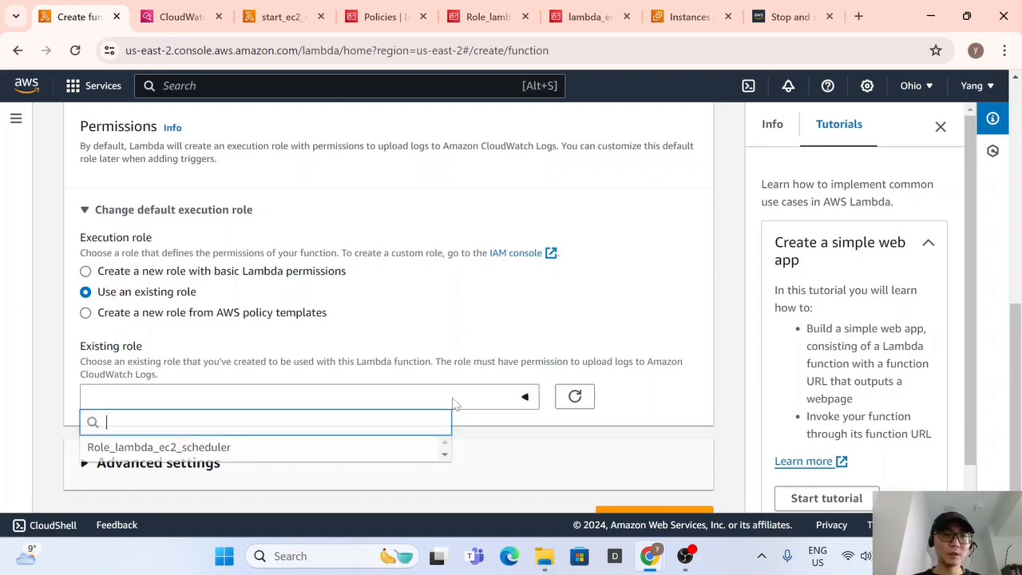
pyautogui.click(116, 449)
pyautogui.scroll(-1, 228, 424)
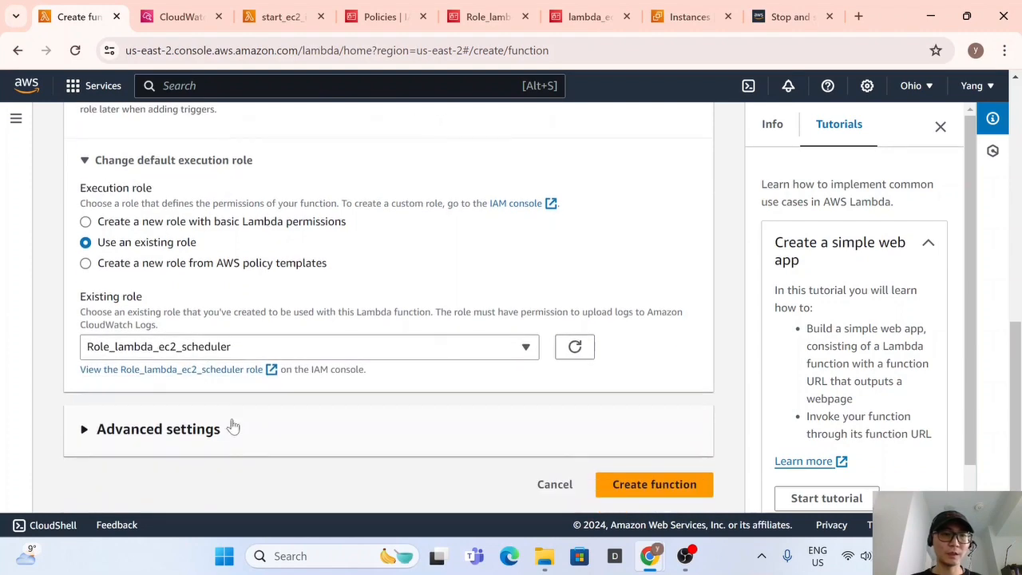
pyautogui.click(629, 487)
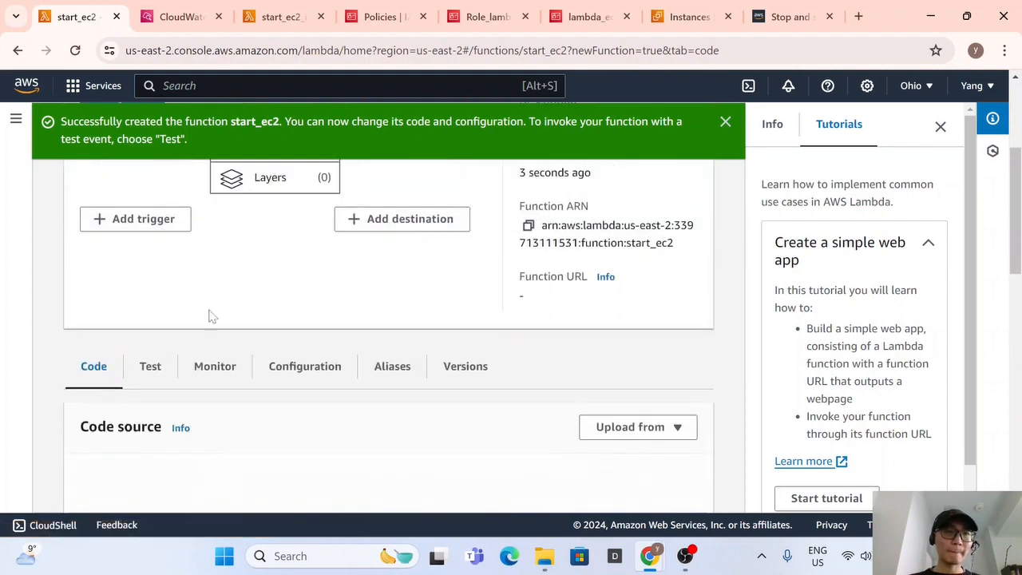
# Examine the new function's default code source and the re:Post guide's instructions for creating the Lambda function.
pyautogui.scroll(-2, 204, 319)
pyautogui.scroll(-3, 246, 327)
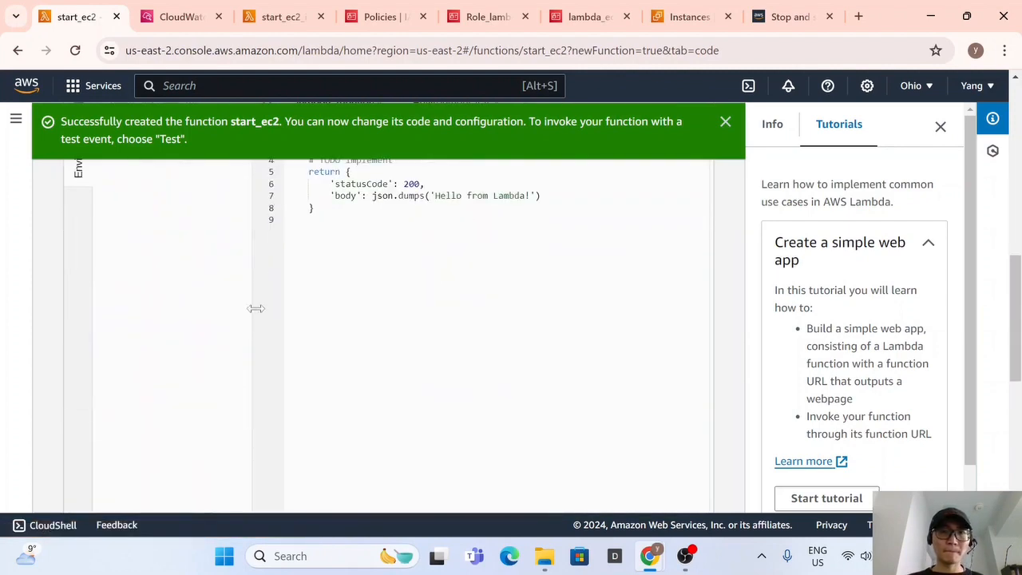
pyautogui.scroll(2, 399, 319)
pyautogui.click(786, 16)
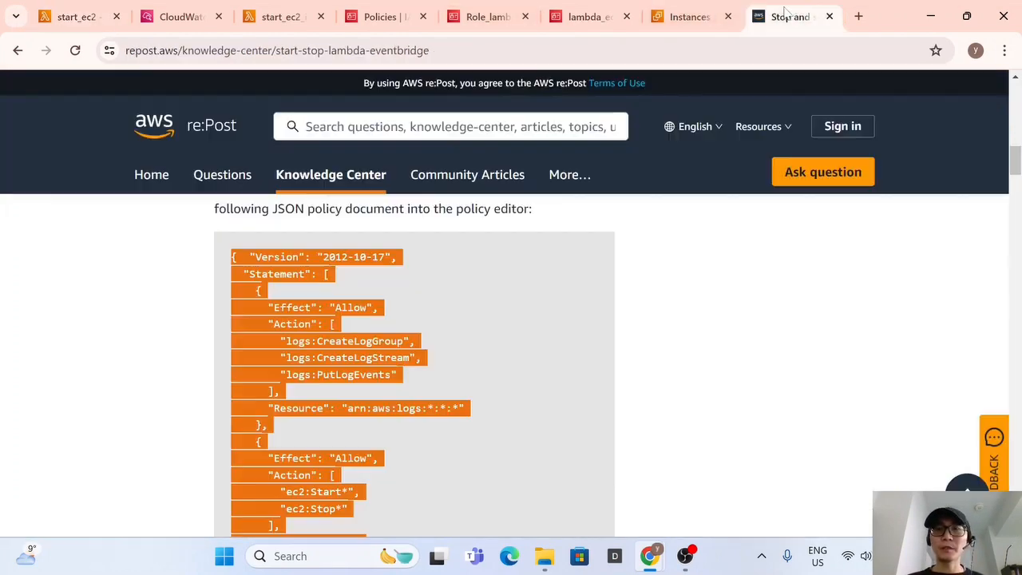
pyautogui.scroll(2, 383, 327)
pyautogui.scroll(-6, 383, 333)
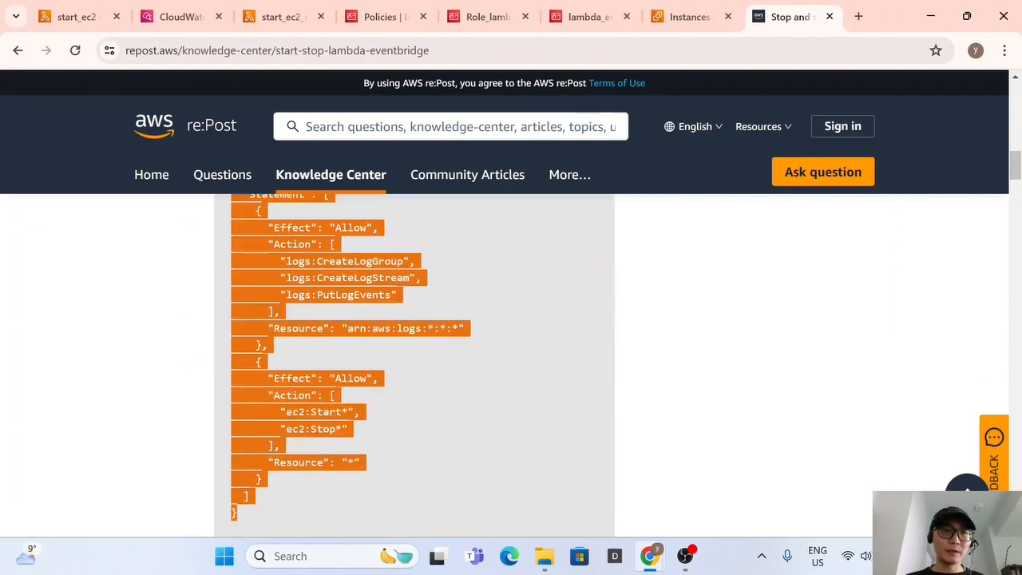
pyautogui.scroll(-4, 673, 324)
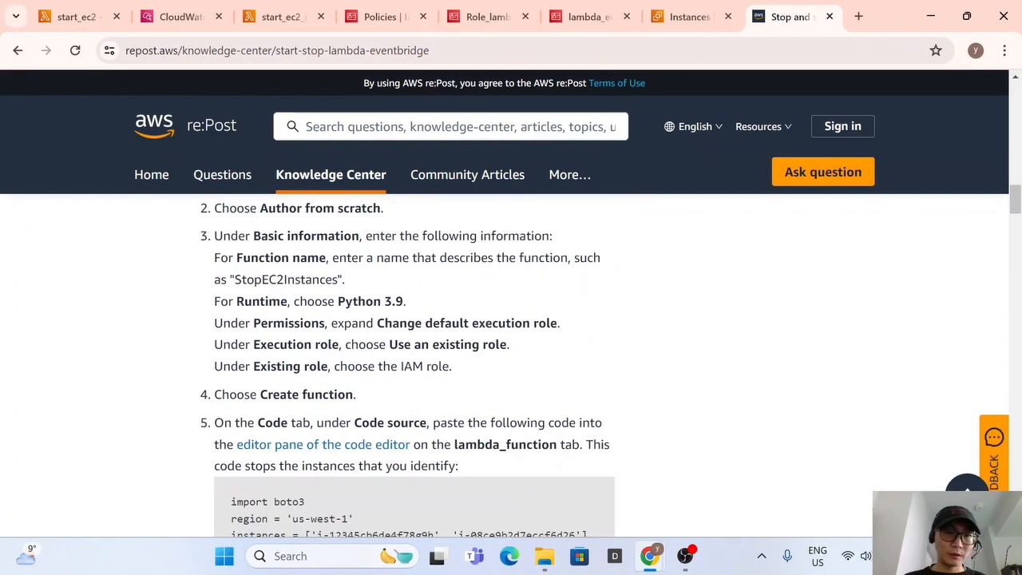
pyautogui.click(72, 16)
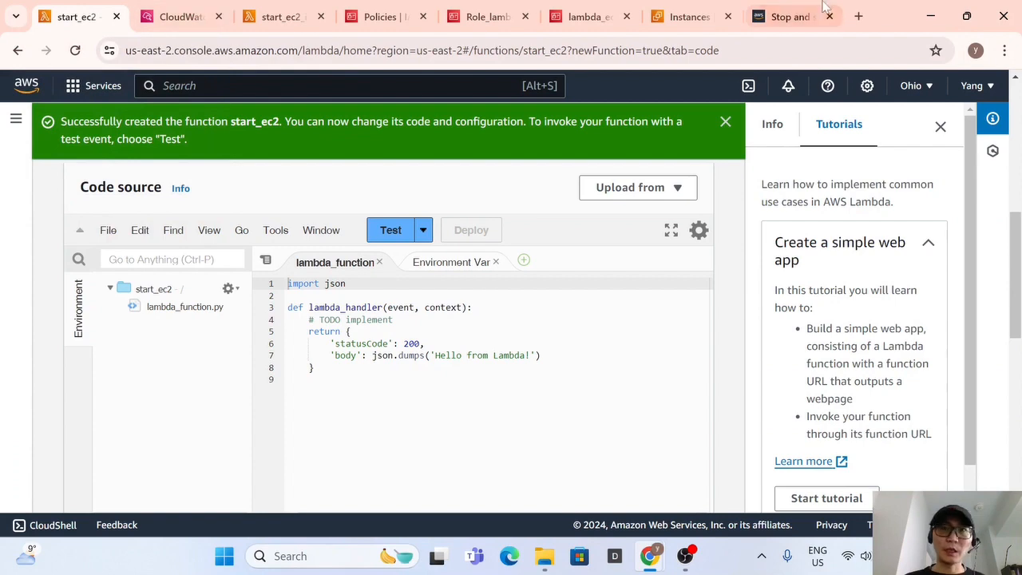
pyautogui.click(798, 13)
pyautogui.scroll(-3, 414, 359)
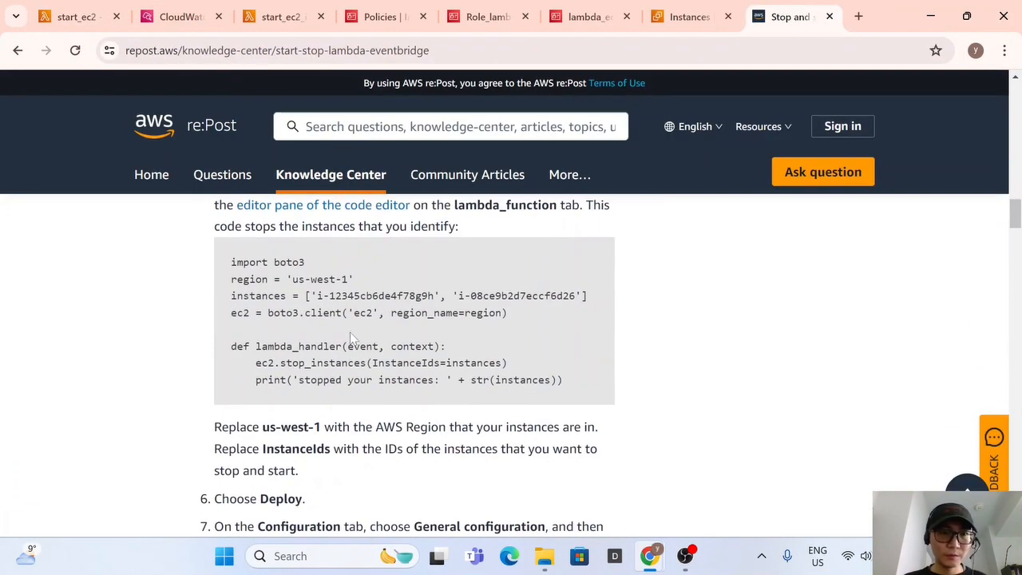
# Find the re:Post guide's code block that calls ec2.start_instances and copy the whole block.
pyautogui.moveTo(279, 363); pyautogui.dragTo(379, 348)
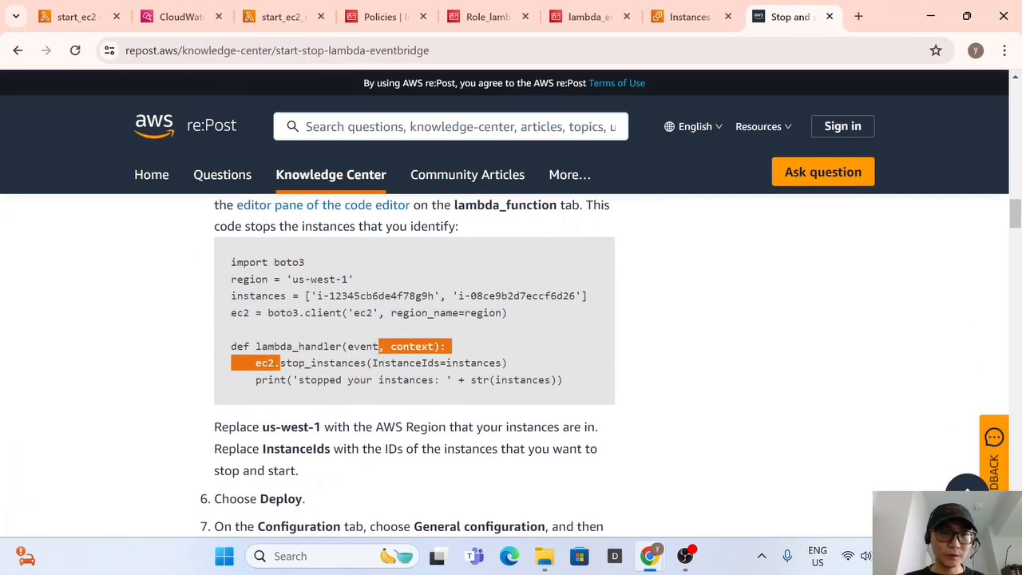
pyautogui.doubleClick(322, 364)
pyautogui.scroll(-1, 305, 365)
pyautogui.scroll(-8, 306, 365)
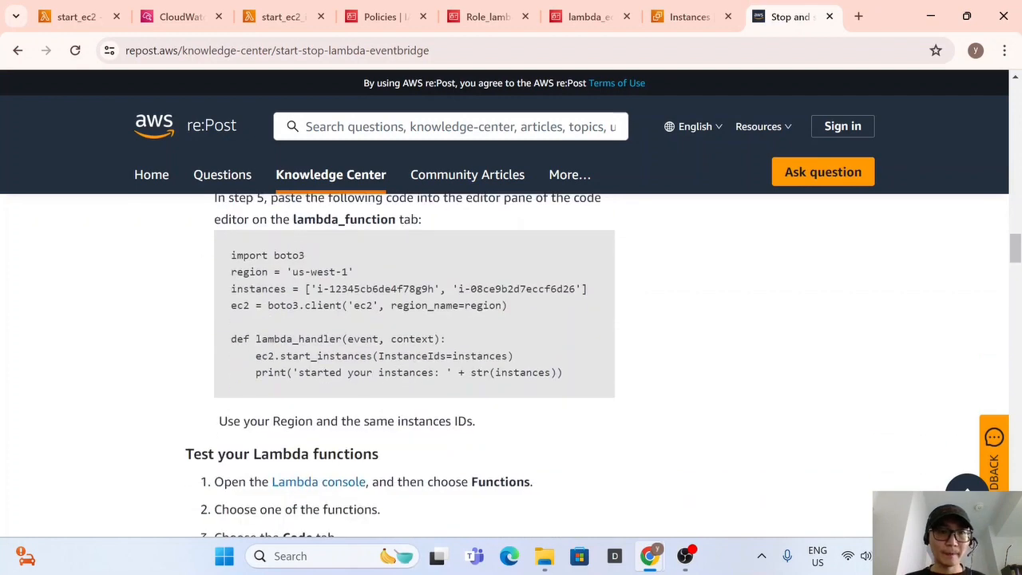
pyautogui.moveTo(255, 356); pyautogui.dragTo(311, 356)
pyautogui.click(296, 368)
pyautogui.moveTo(568, 373); pyautogui.dragTo(229, 422)
pyautogui.hotkey('ctrl', 'c')
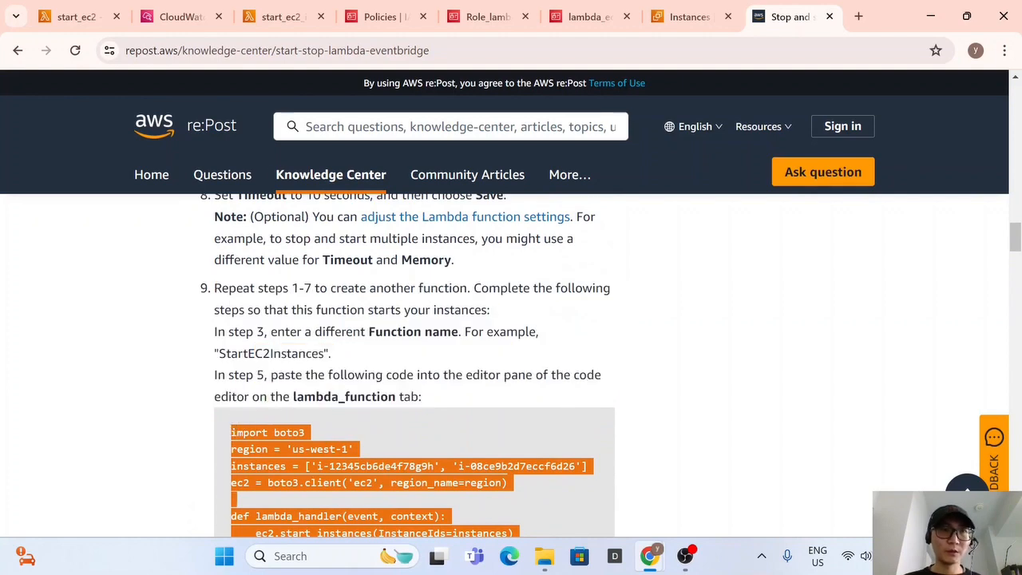
# Replace start_ec2's default lambda_function code with the copied start-instances code and insert a blank line after import boto3.
pyautogui.click(76, 16)
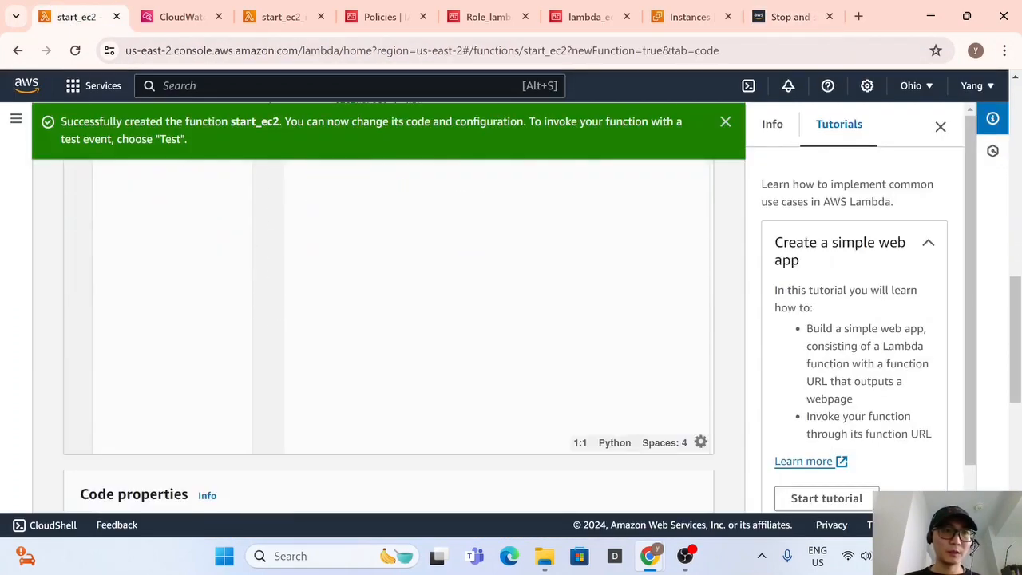
pyautogui.hotkey('ctrl', 'a')
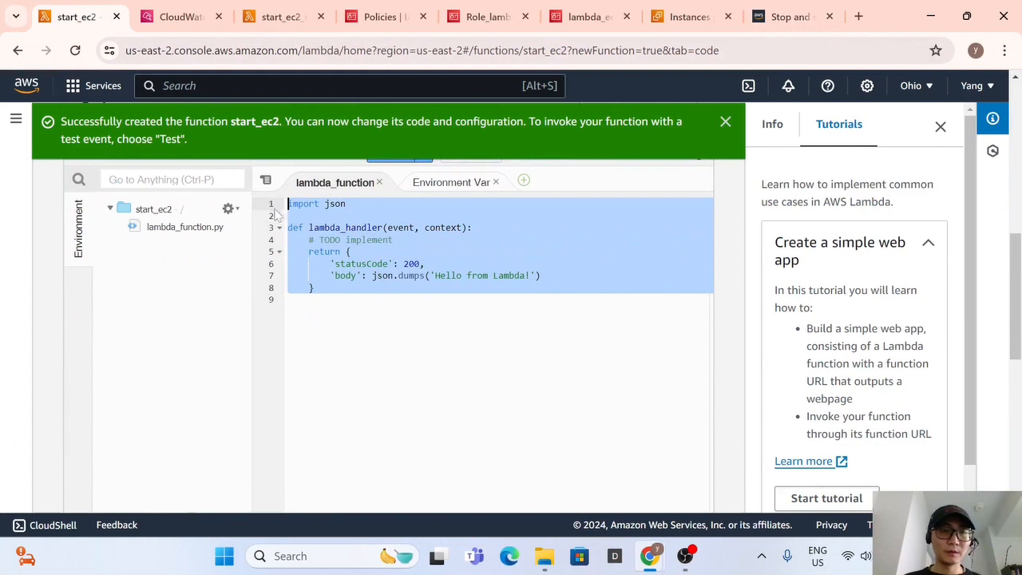
pyautogui.hotkey('ctrl', 'v')
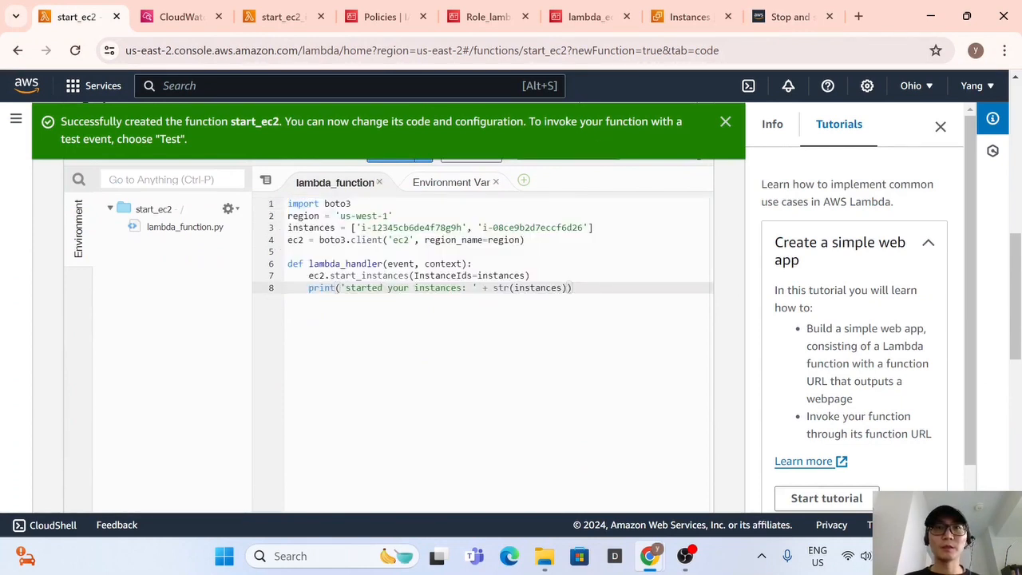
pyautogui.moveTo(393, 217); pyautogui.dragTo(289, 205)
pyautogui.click(575, 288)
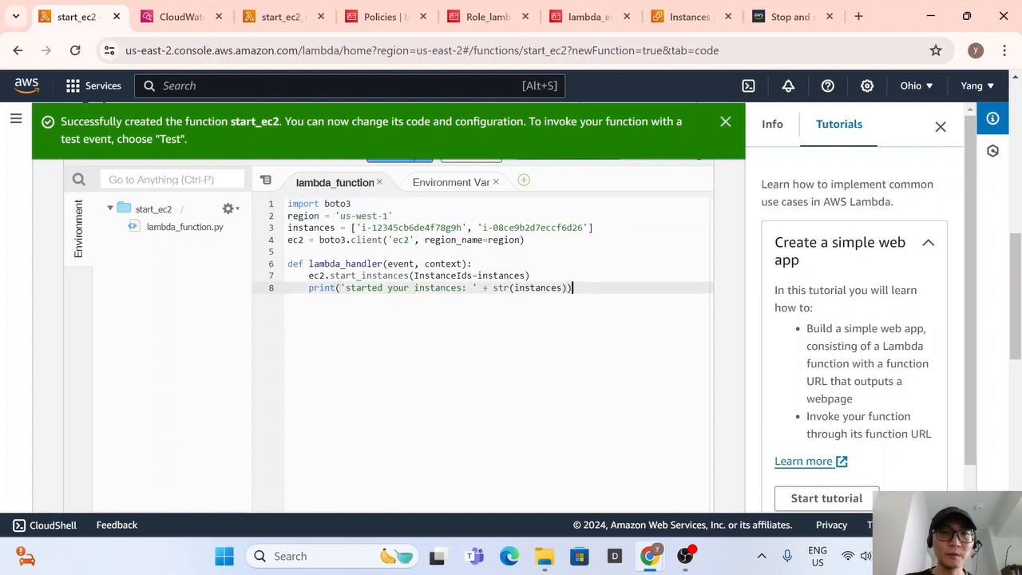
pyautogui.click(369, 204)
pyautogui.press('Return')
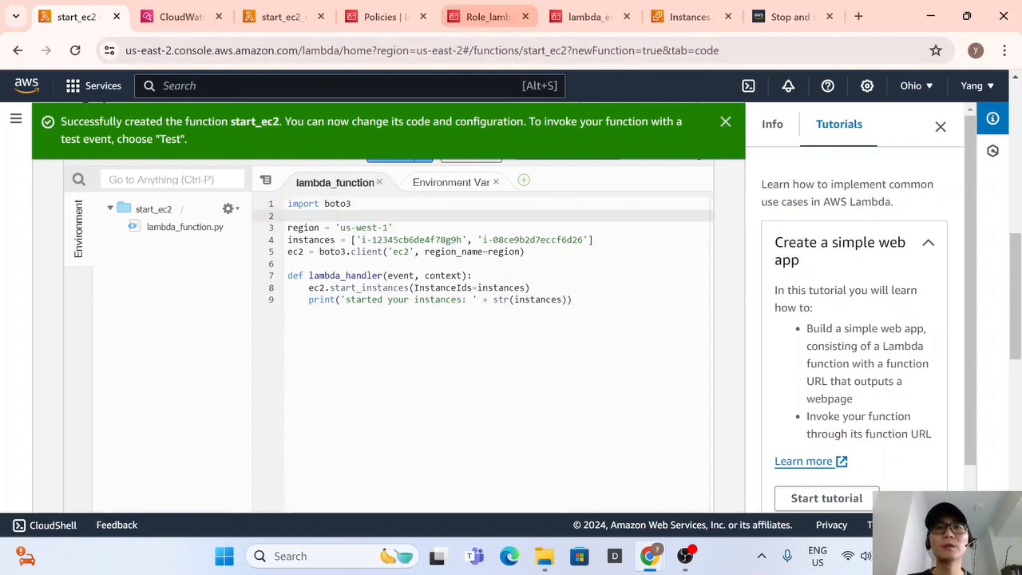
# Check the EC2 instance's Region code in the EC2 console and set the code's region variable to 'us-east-2'.
pyautogui.click(686, 16)
pyautogui.click(928, 85)
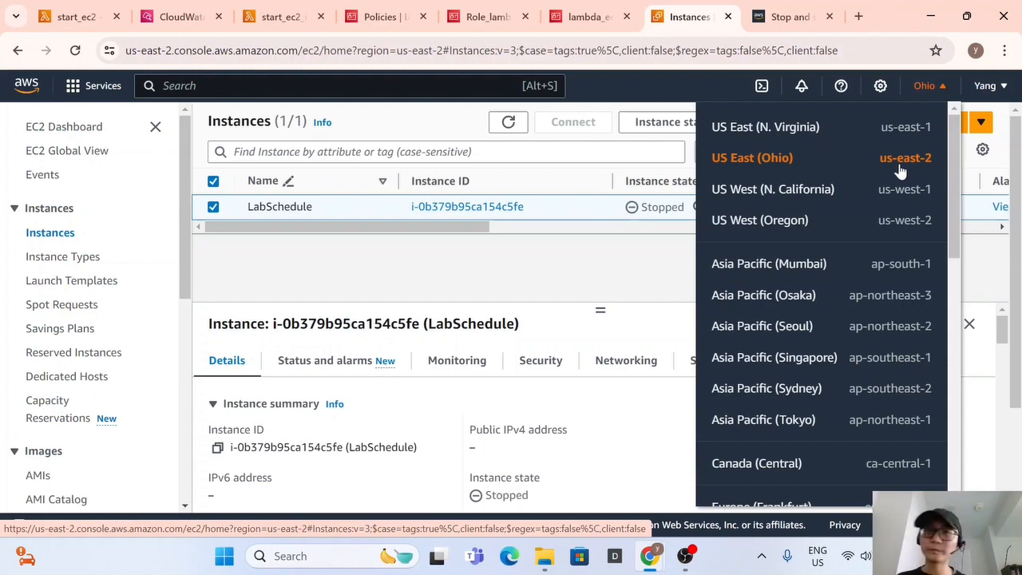
pyautogui.click(88, 16)
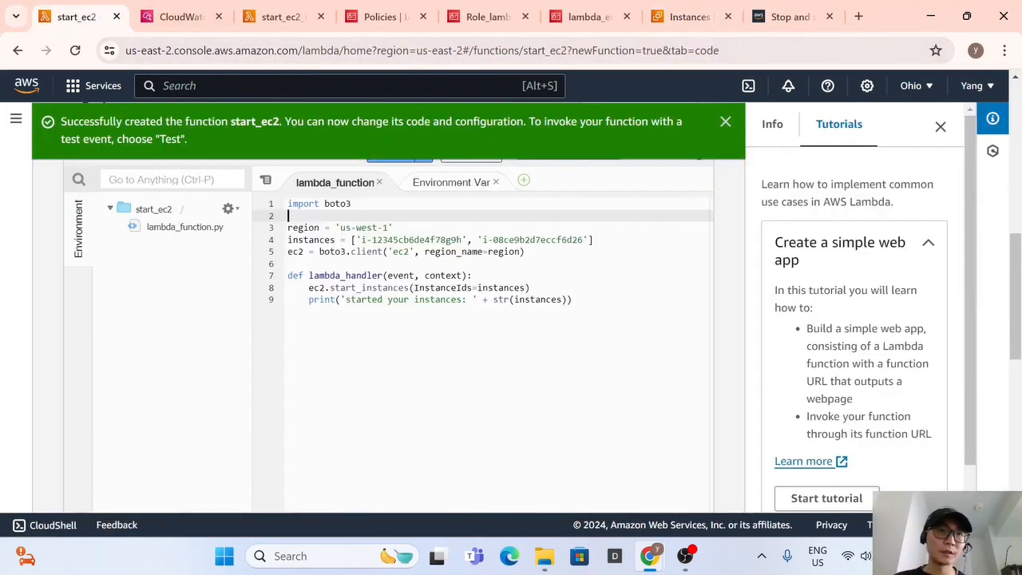
pyautogui.click(395, 228)
pyautogui.doubleClick(356, 227)
pyautogui.write('eas')
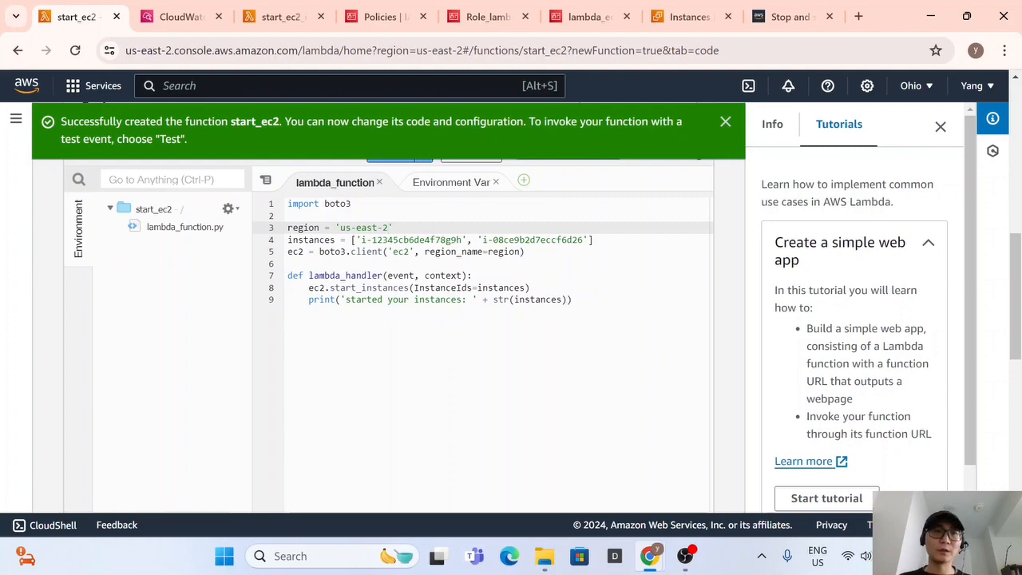
# Open the LabSchedule instance's details page in EC2 and return to start_ec2's code.
pyautogui.click(685, 17)
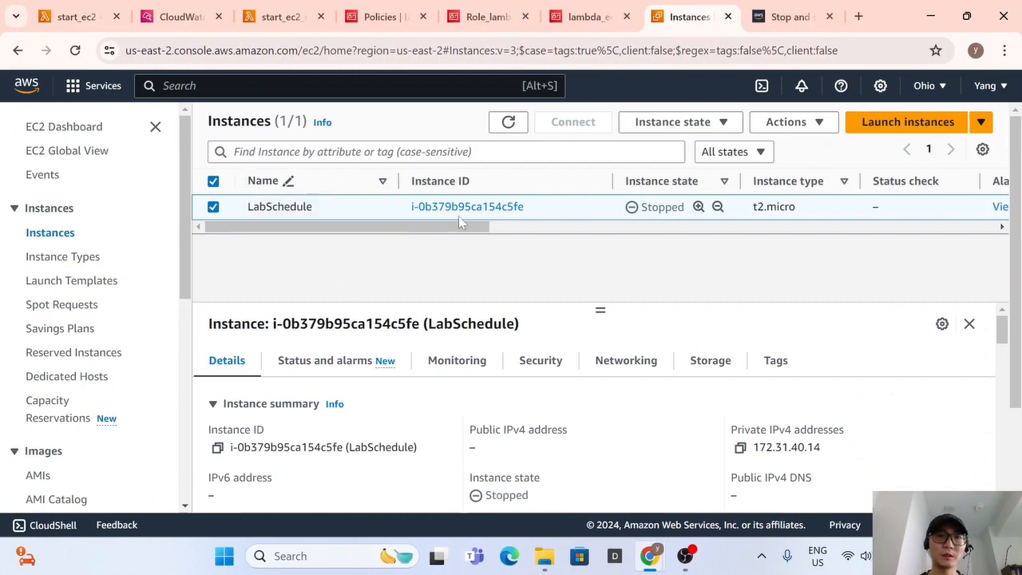
pyautogui.click(495, 207)
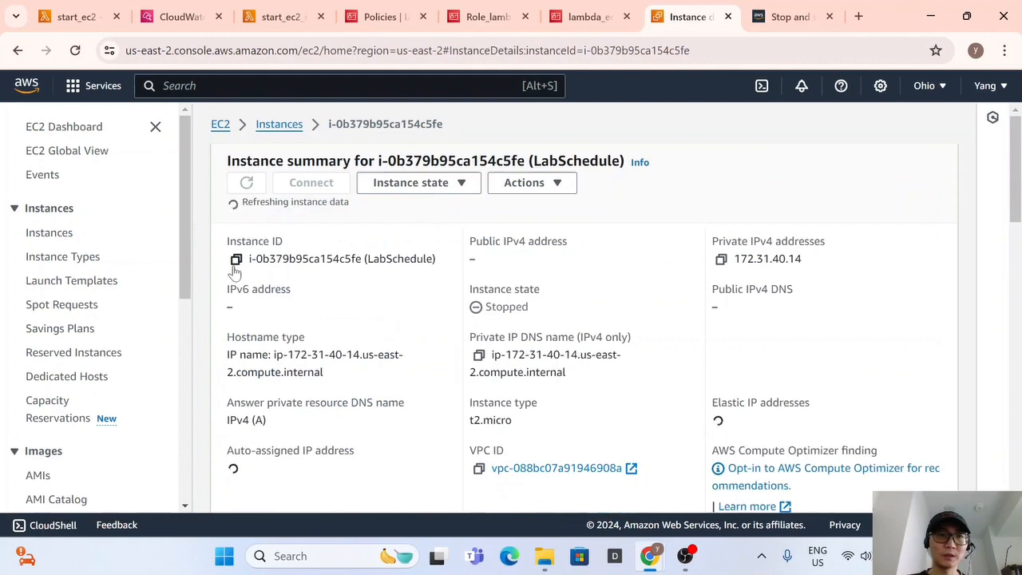
pyautogui.click(76, 16)
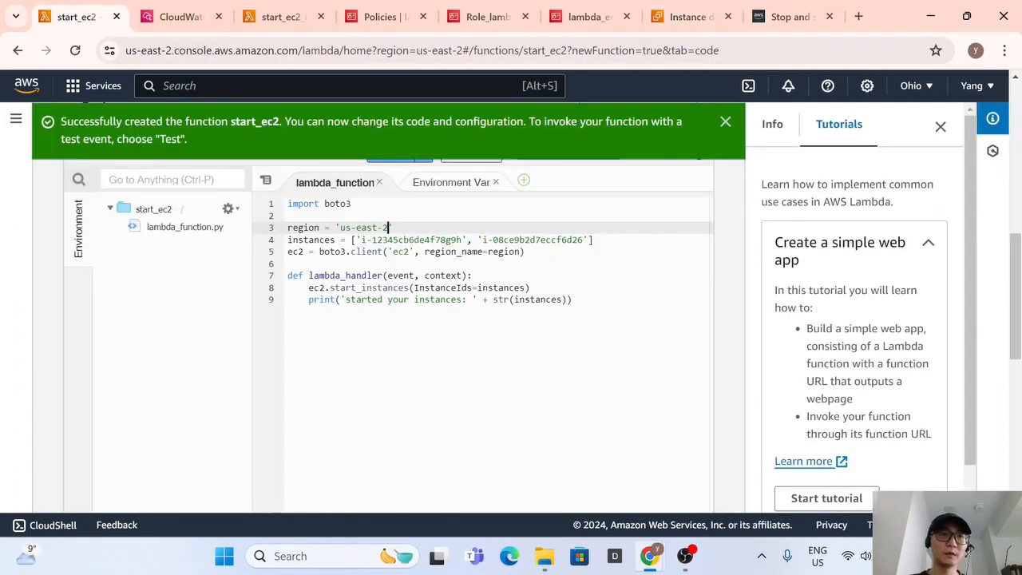
# Try to replace the two sample IDs in the instances list with the clipboard's contents.
pyautogui.moveTo(353, 240); pyautogui.dragTo(589, 240)
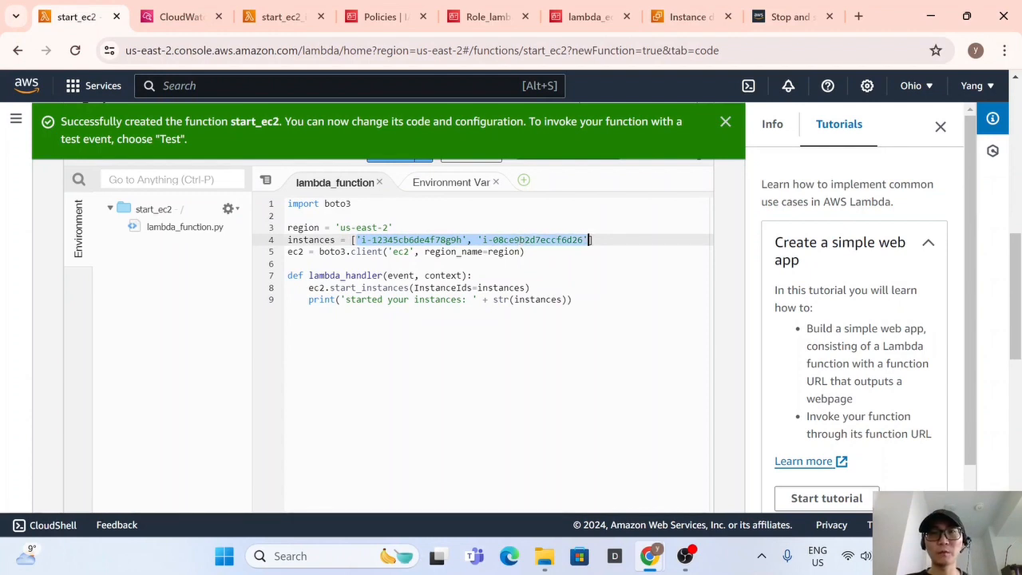
pyautogui.write("import boto3 region = 'us-west-1' instances = ['i-12345cb6de4f78g9h', 'i-08ce9b2d7eccf6d26'] ec2 = boto3.client('ec2', region_name=region)  def lambda_handler(event, context):     ec2.start_instances(InstanceIds=instances)     print('started your instances: ' + str(instances))")
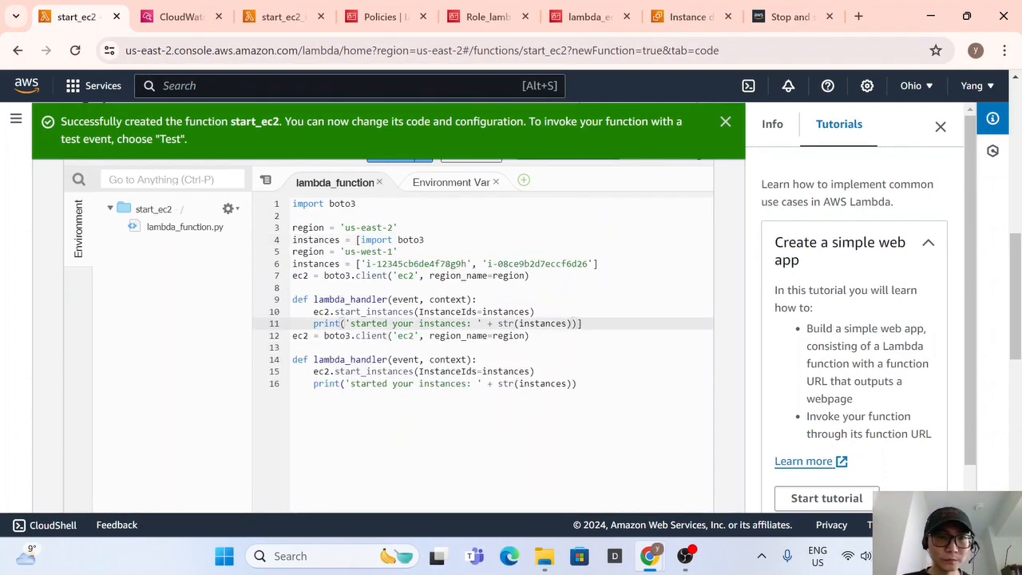
pyautogui.moveTo(579, 323); pyautogui.dragTo(293, 239)
pyautogui.hotkey('ctrl', 'c')
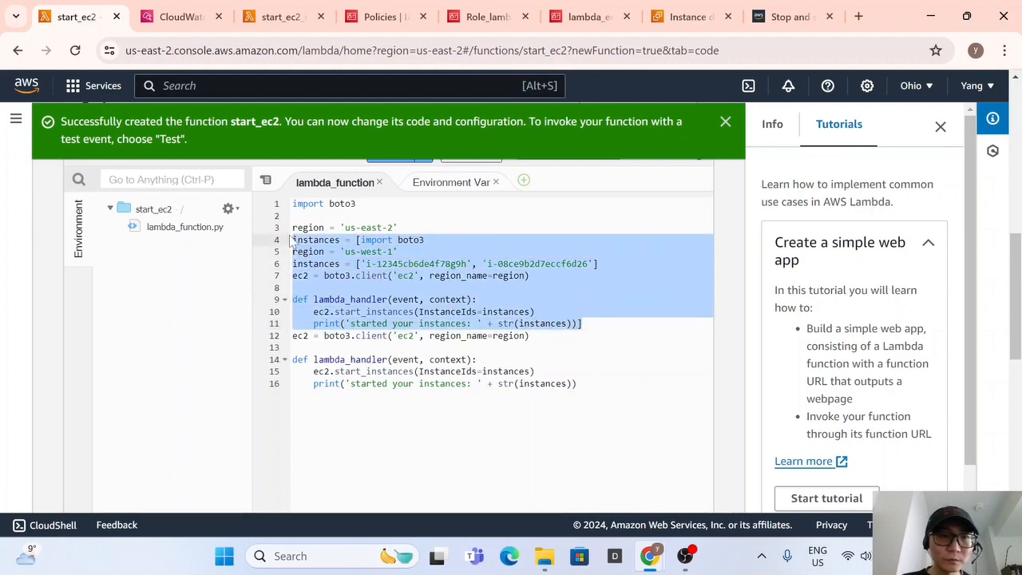
# Recopy the re:Post guide's start-instances code block and replace everything from the instances line down with it in lambda_function.
pyautogui.click(838, 9)
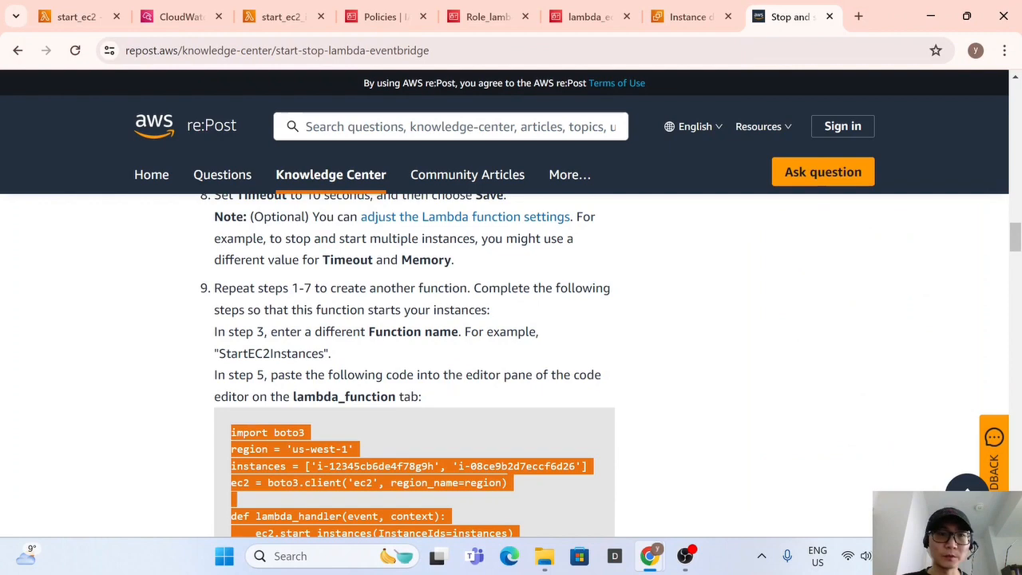
pyautogui.scroll(-2, 408, 279)
pyautogui.click(592, 399)
pyautogui.moveTo(592, 399); pyautogui.dragTo(233, 334)
pyautogui.scroll(1, 232, 268)
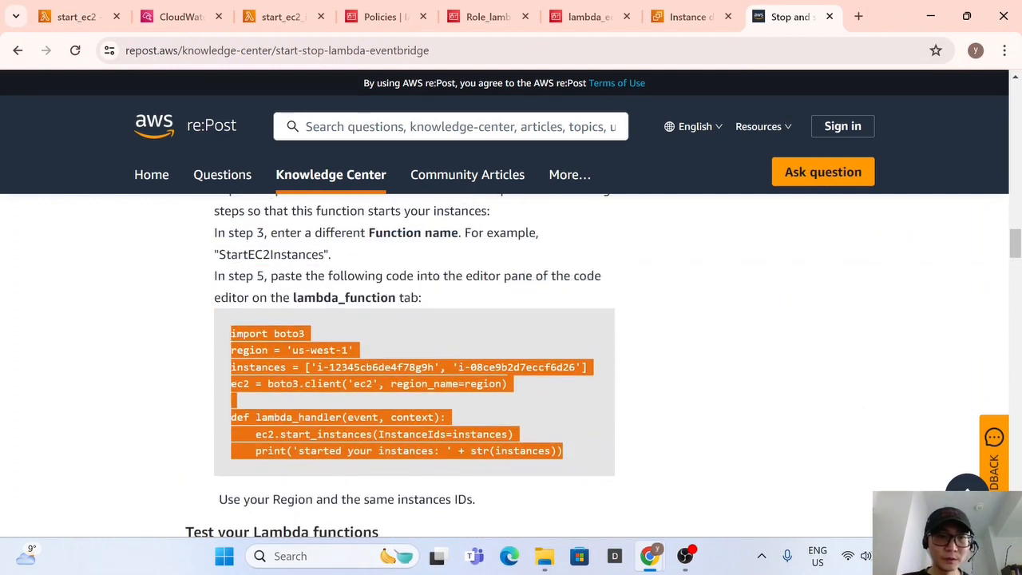
pyautogui.click(80, 16)
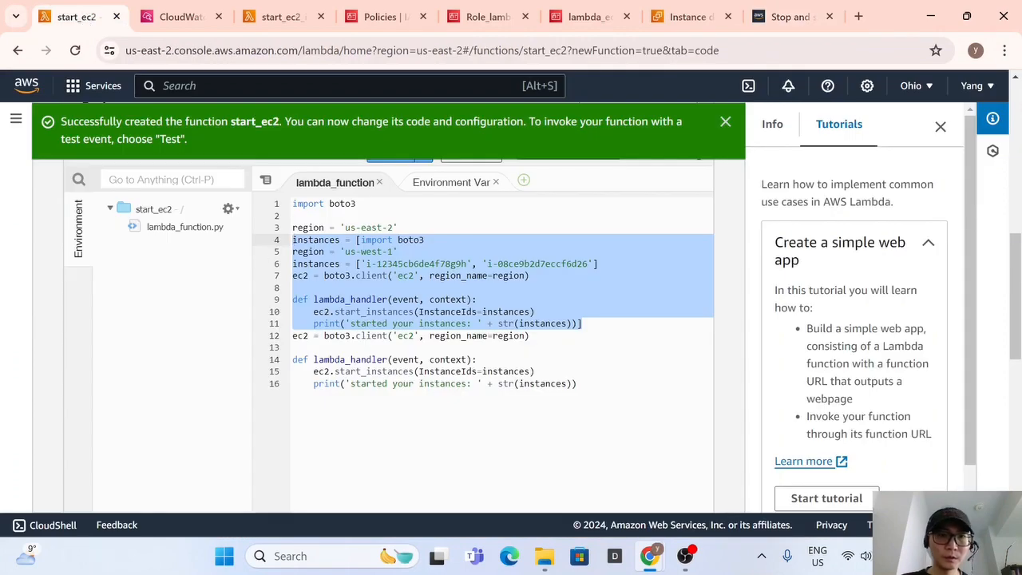
pyautogui.moveTo(578, 383); pyautogui.dragTo(292, 239)
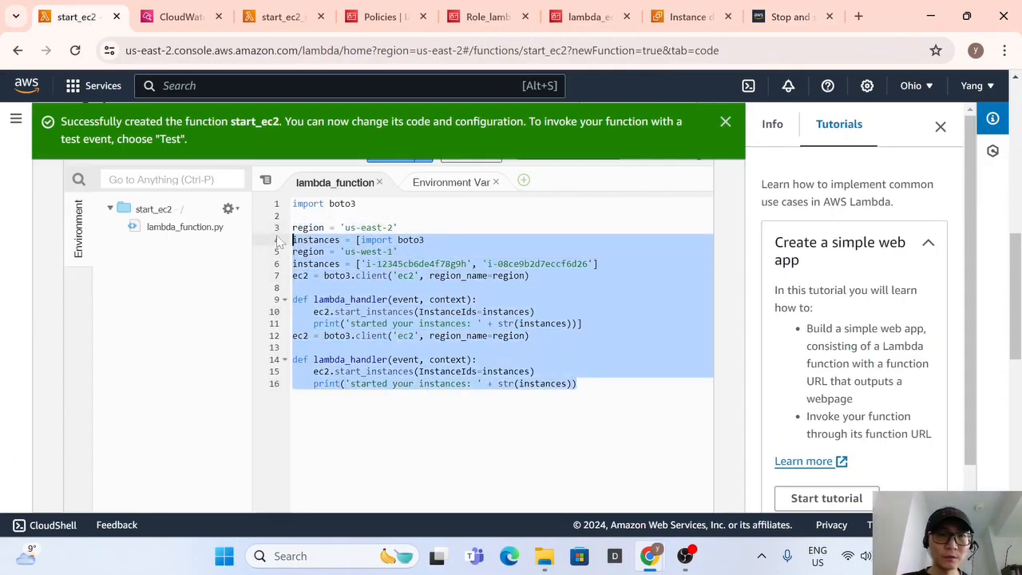
pyautogui.hotkey('ctrl', 'v')
# Move the region = 'us-east-2' line over the 'us-west-1' line and delete the duplicate import boto3 and blank lines above it.
pyautogui.moveTo(397, 227); pyautogui.dragTo(291, 228)
pyautogui.hotkey('ctrl', 'c')
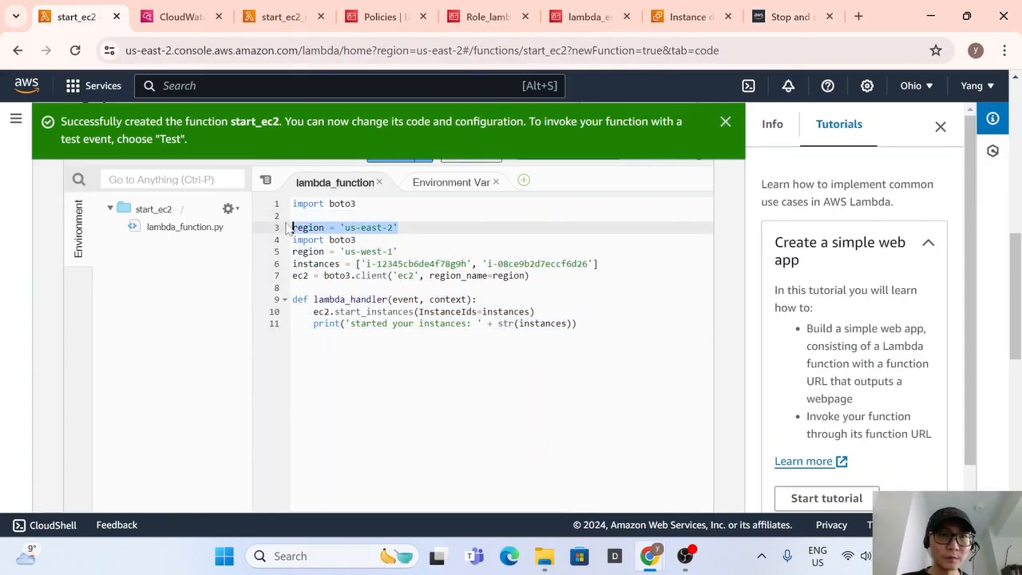
pyautogui.press('BackSpace')
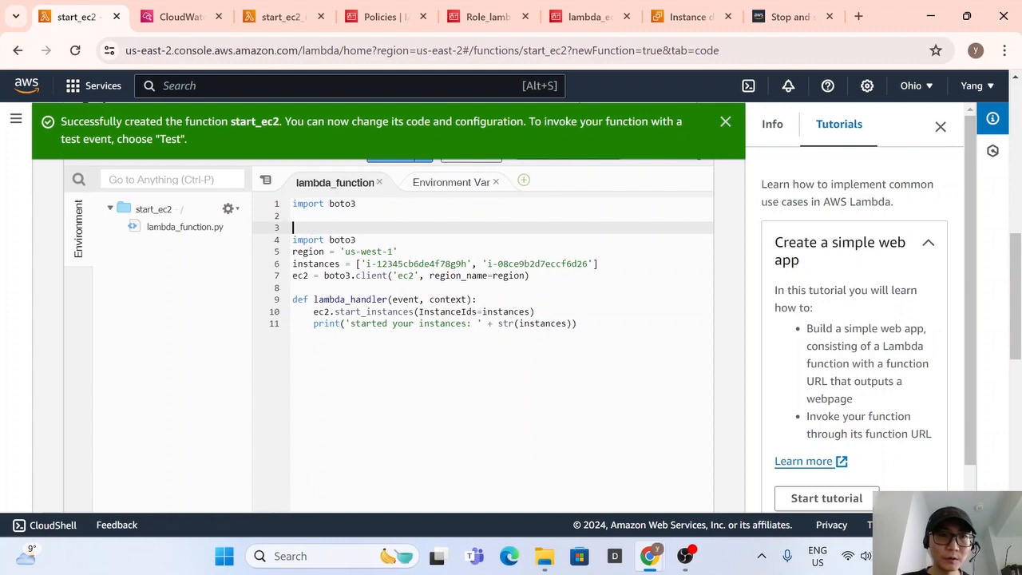
pyautogui.moveTo(292, 240); pyautogui.dragTo(293, 202)
pyautogui.press('BackSpace')
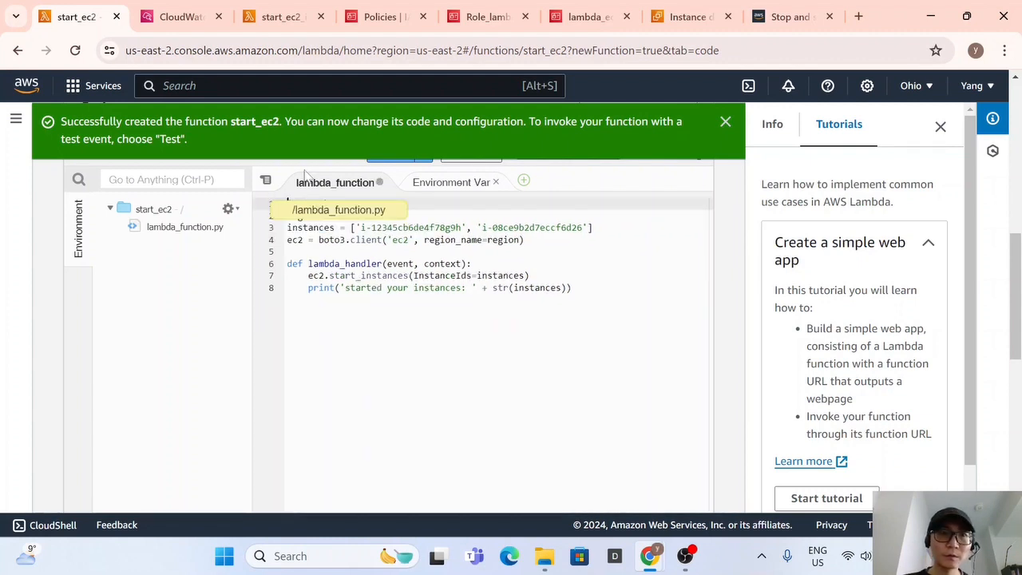
pyautogui.moveTo(396, 216); pyautogui.dragTo(288, 216)
pyautogui.hotkey('ctrl', 'v')
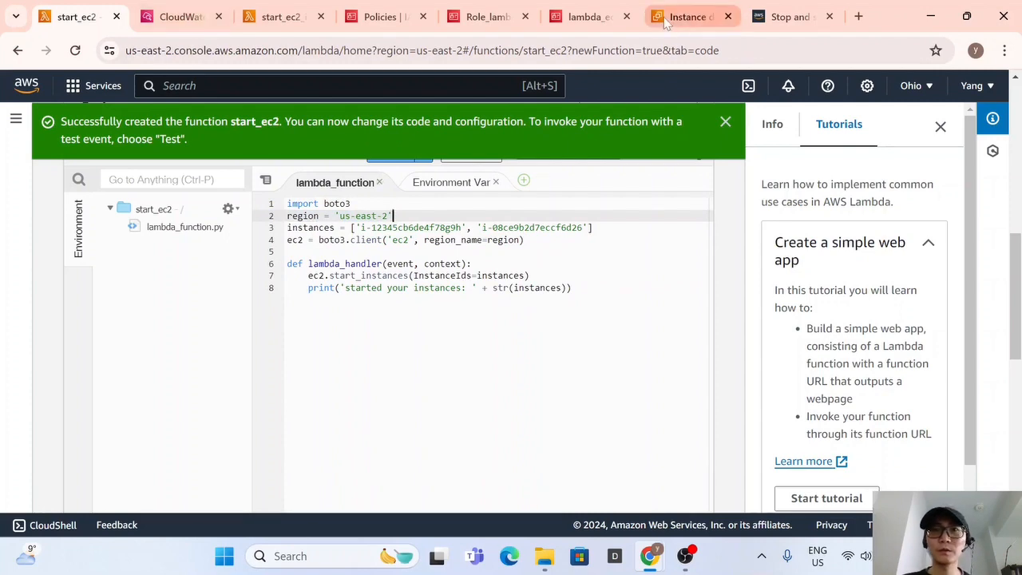
# Copy the LabSchedule instance's ID from EC2 and paste it onto a new line several lines below start_ec2's code.
pyautogui.click(686, 17)
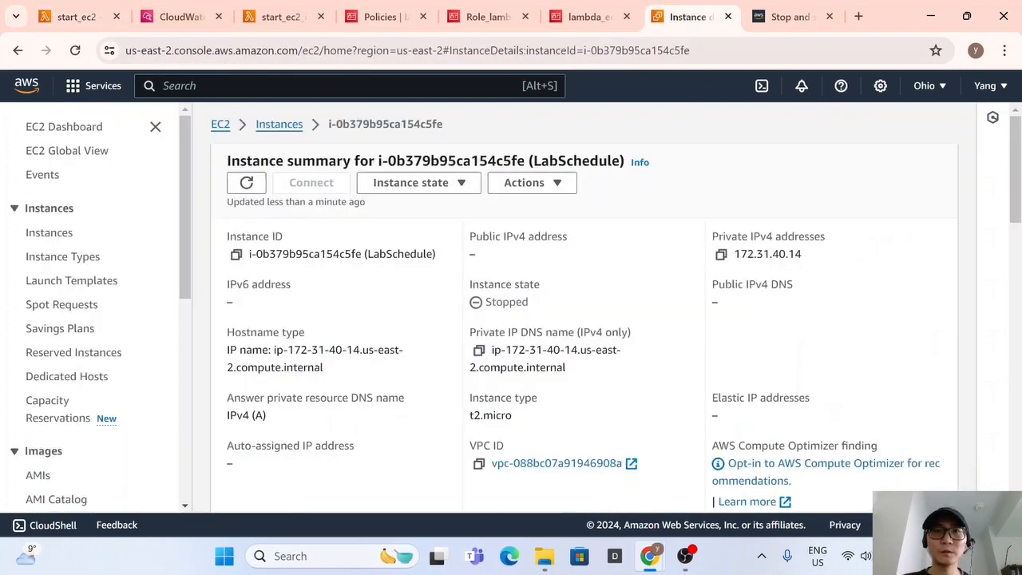
pyautogui.click(236, 254)
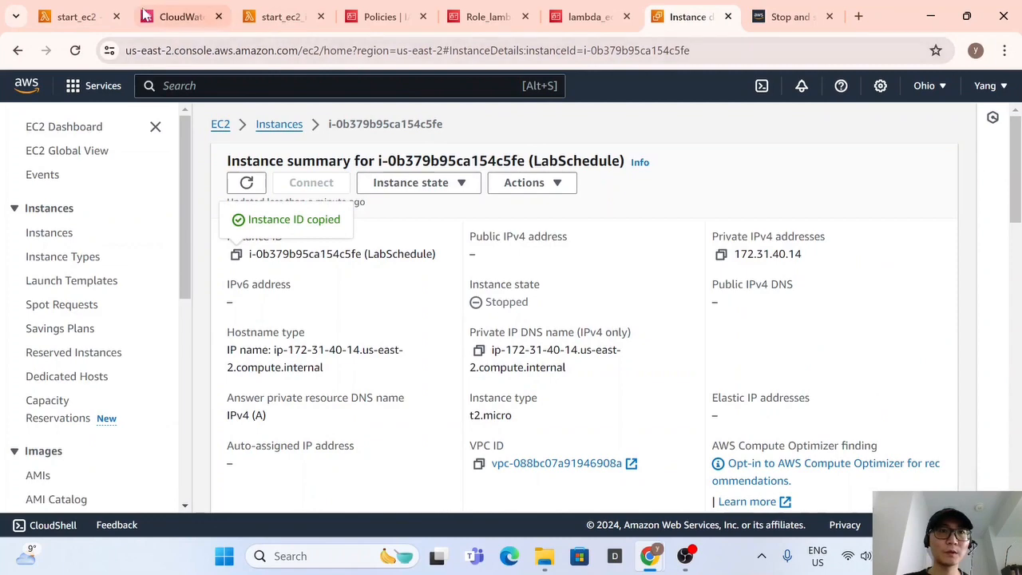
pyautogui.click(72, 17)
pyautogui.click(573, 288)
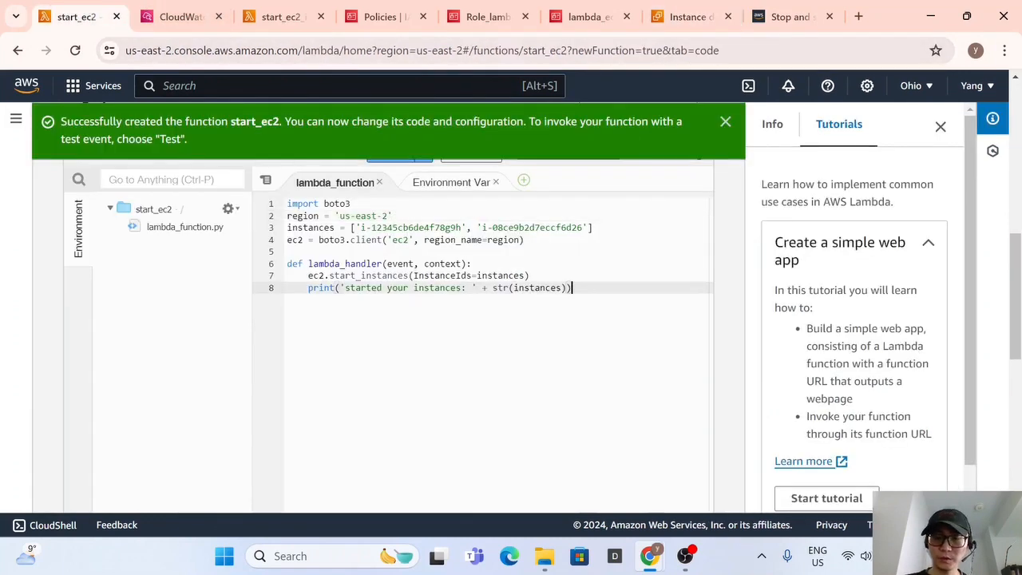
pyautogui.press('Return')
pyautogui.press('Return')
pyautogui.press('Return')
pyautogui.press('Return')
pyautogui.press('Return')
pyautogui.hotkey('ctrl', 'v')
# Cut the instance ID from the line below the code and remove the extra blank lines.
pyautogui.moveTo(414, 347); pyautogui.dragTo(314, 348)
pyautogui.hotkey('ctrl', 'x')
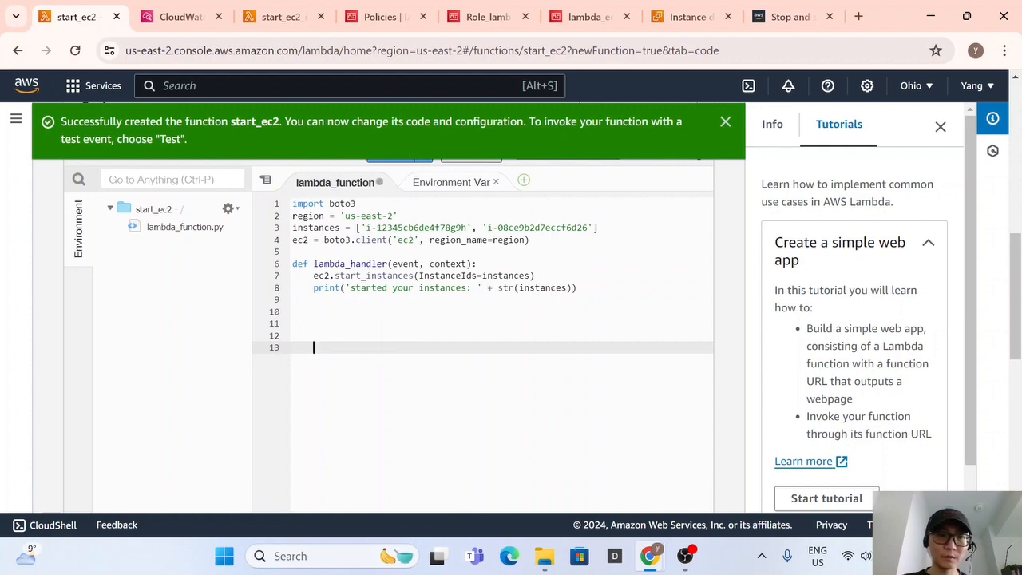
pyautogui.press('BackSpace')
pyautogui.press('BackSpace')
pyautogui.press('BackSpace')
pyautogui.press('BackSpace')
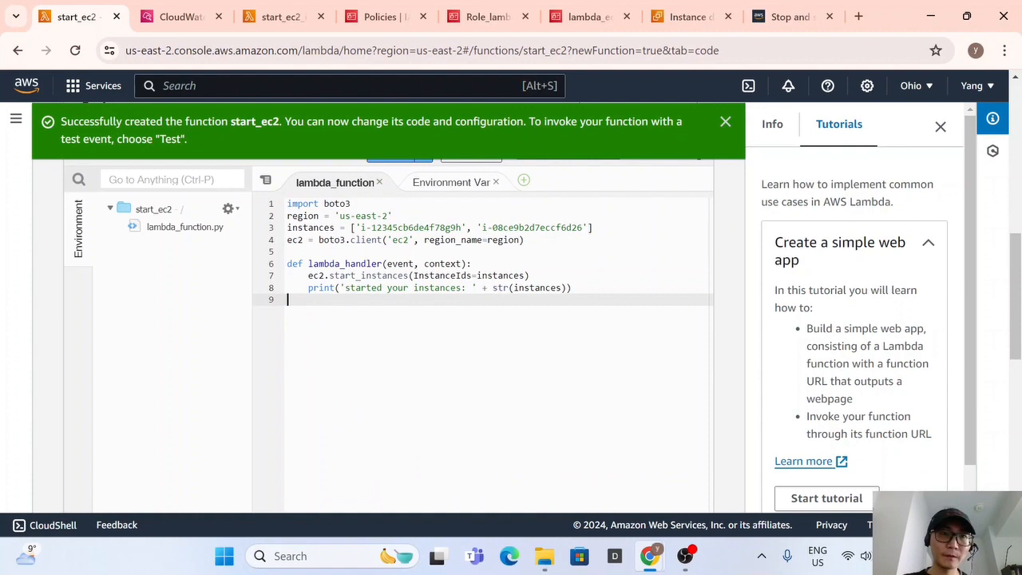
# Replace the first sample ID in the instances list with 'i-0b379b95ca154c5fe' and delete the second sample ID.
pyautogui.moveTo(354, 228); pyautogui.dragTo(399, 240)
pyautogui.click(425, 228)
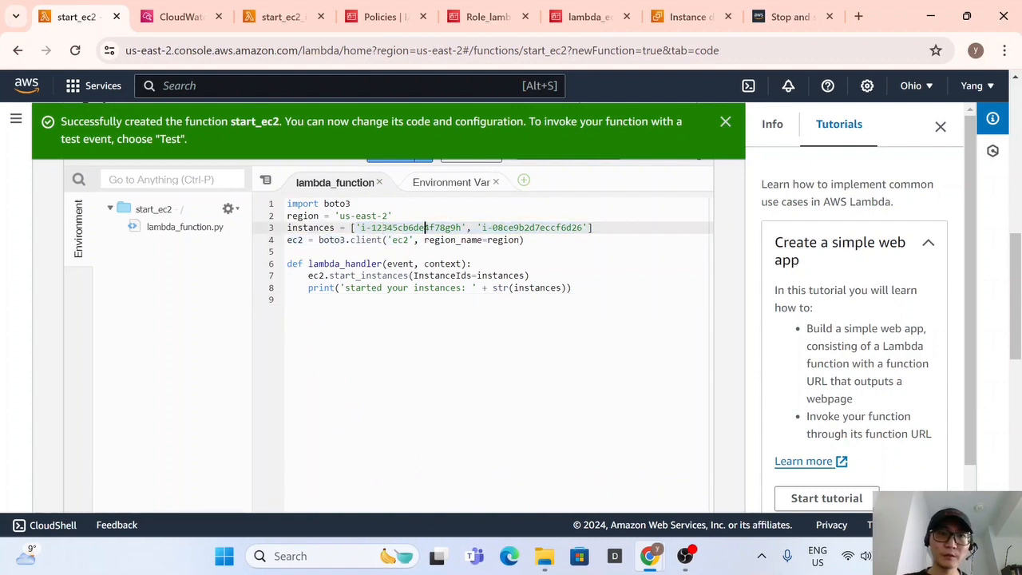
pyautogui.moveTo(461, 227); pyautogui.dragTo(361, 229)
pyautogui.hotkey('ctrl', 'v')
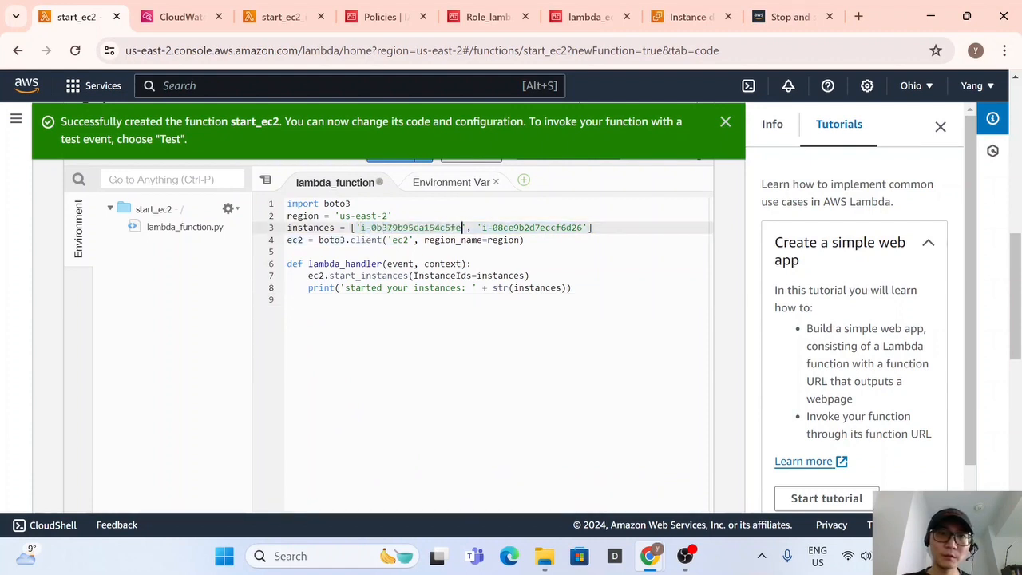
pyautogui.moveTo(467, 228); pyautogui.dragTo(589, 228)
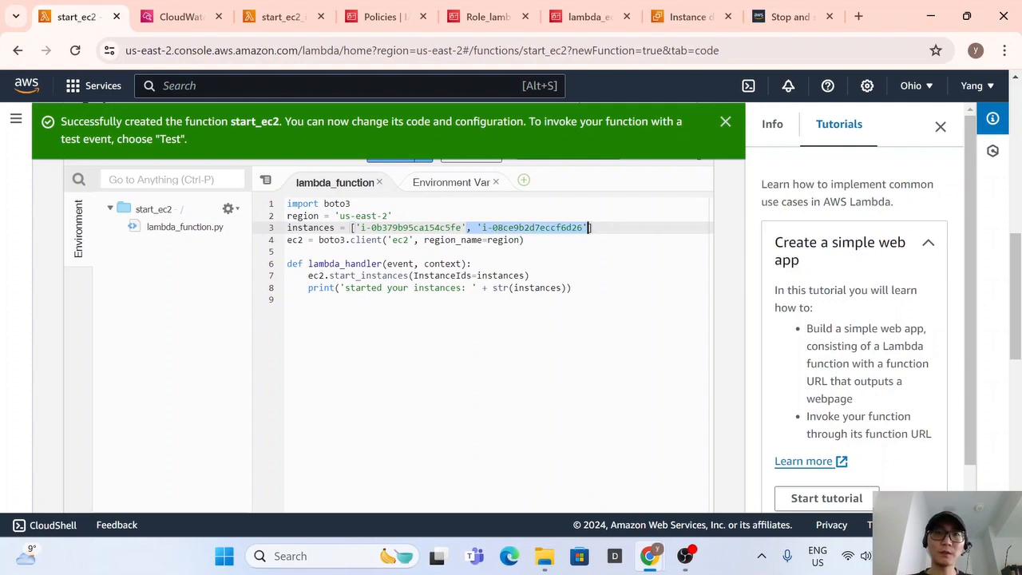
pyautogui.press('BackSpace')
pyautogui.click(471, 328)
pyautogui.scroll(3, 471, 331)
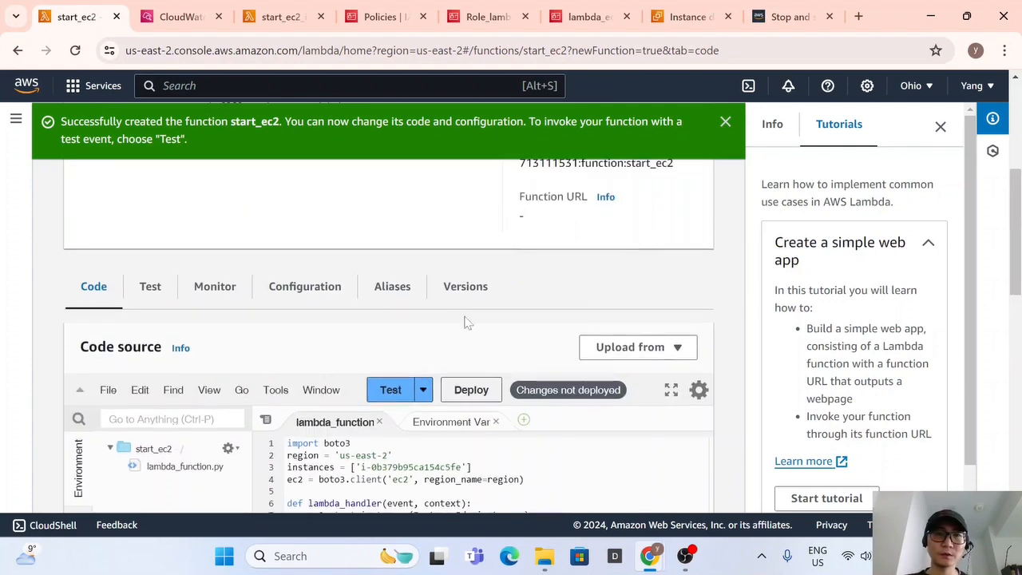
pyautogui.scroll(-2, 471, 404)
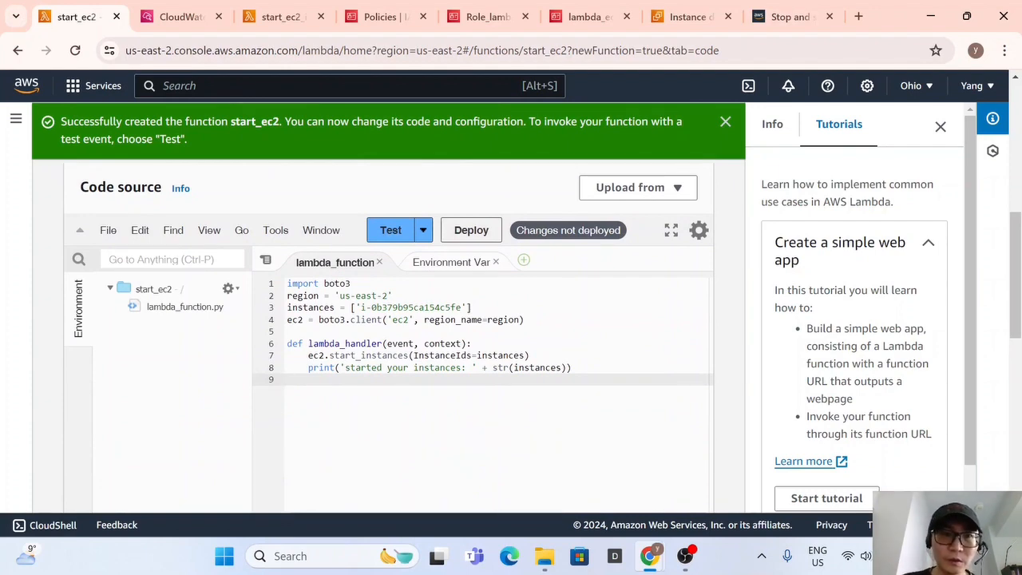
# Check the LabSchedule instance's Region and ID in EC2 against the code, and deploy the start_ec2 function.
pyautogui.click(682, 16)
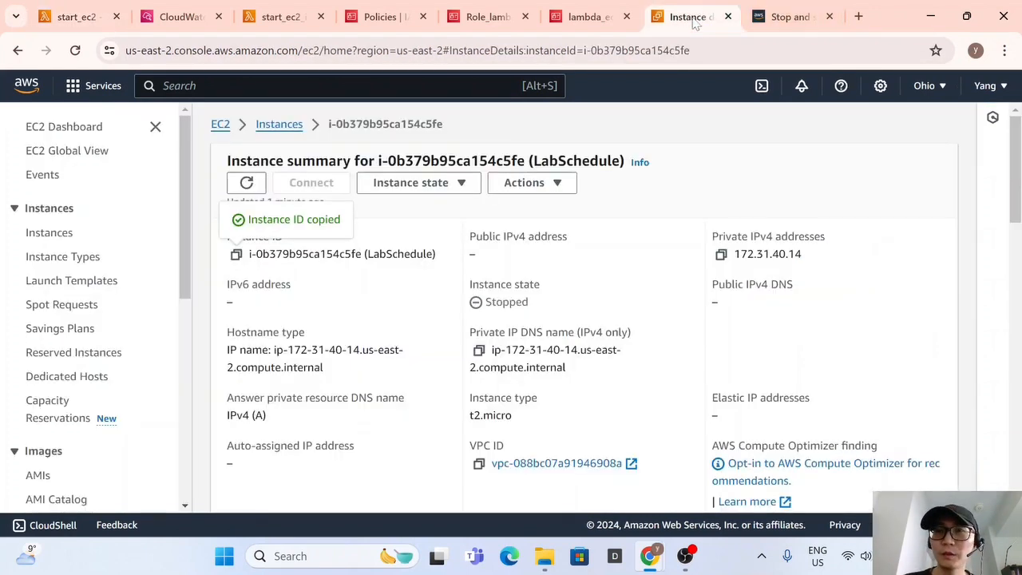
pyautogui.click(926, 86)
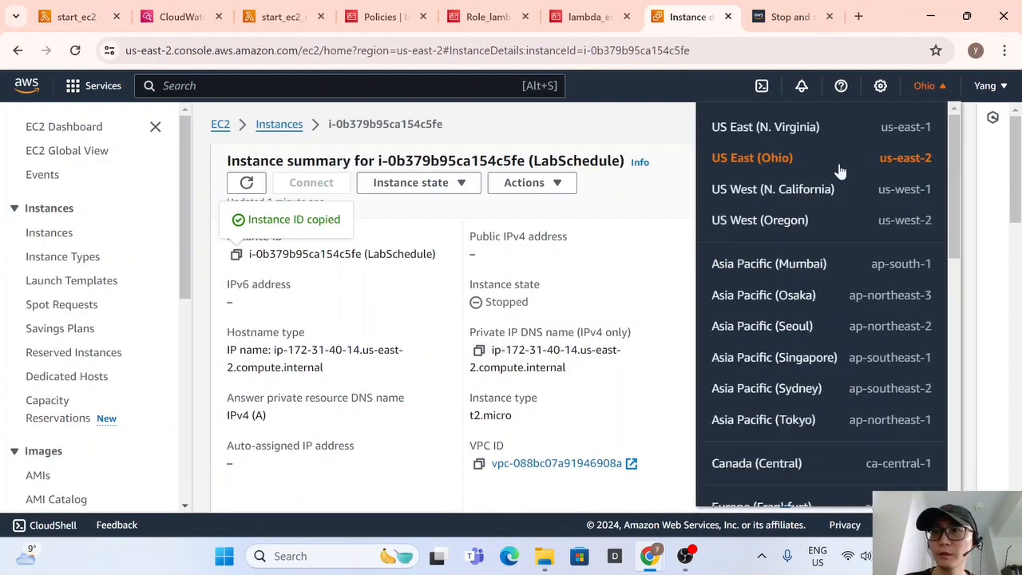
pyautogui.click(608, 224)
pyautogui.moveTo(380, 160); pyautogui.dragTo(524, 161)
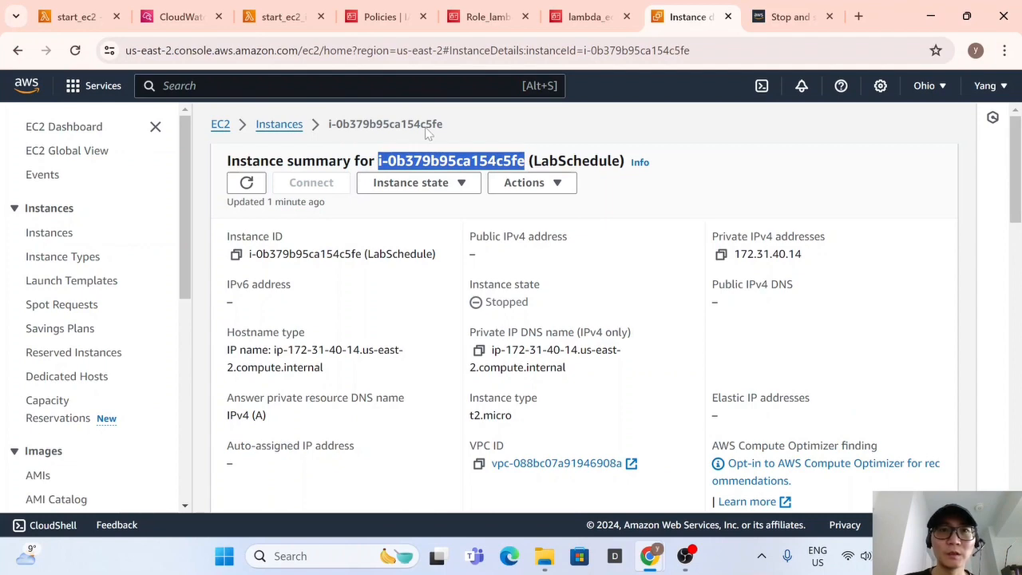
pyautogui.click(76, 16)
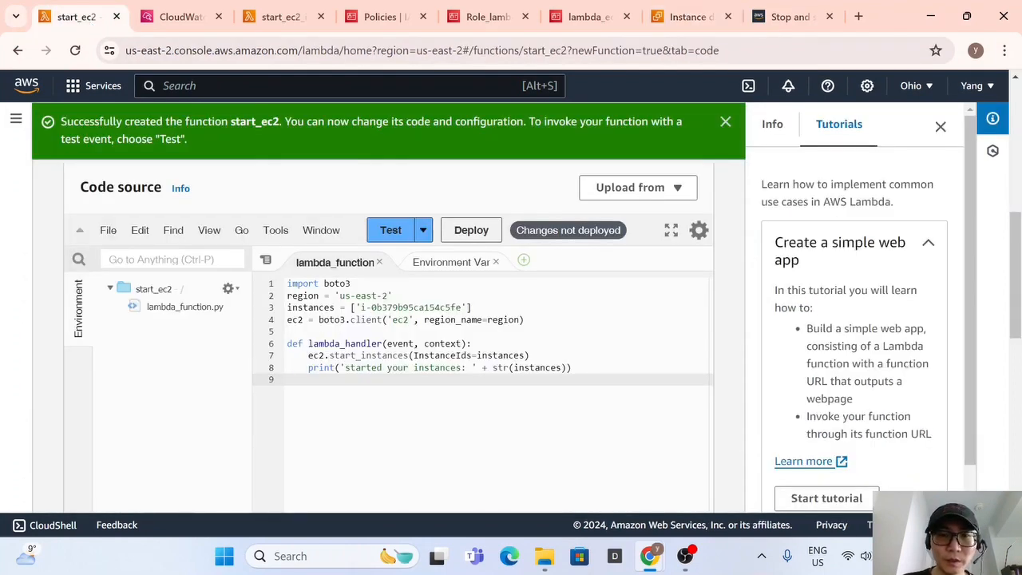
pyautogui.click(471, 230)
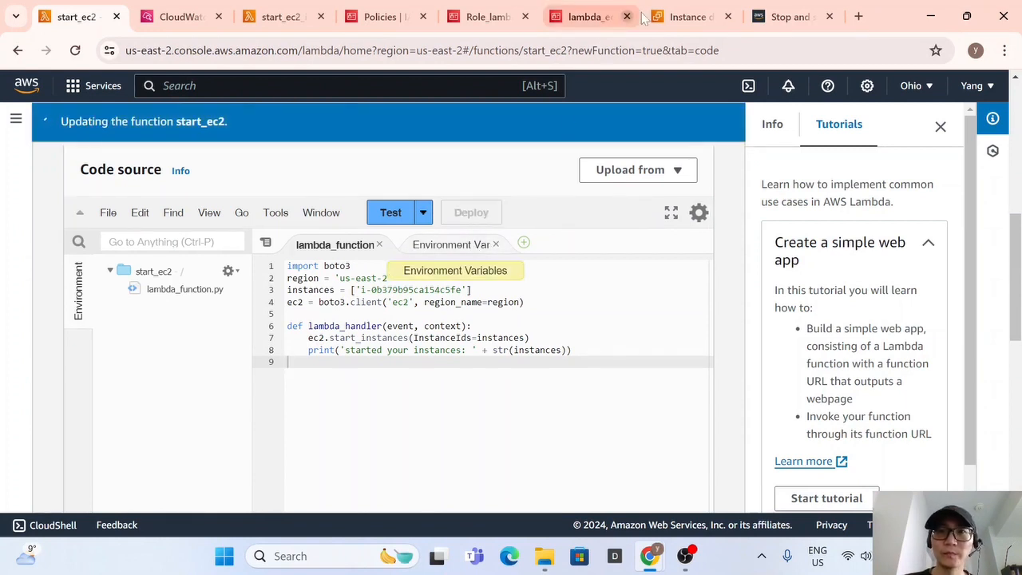
# Return to the EC2 Instances list and arrange the start_ec2 Lambda page and the Instances list side by side in separate windows.
pyautogui.click(691, 17)
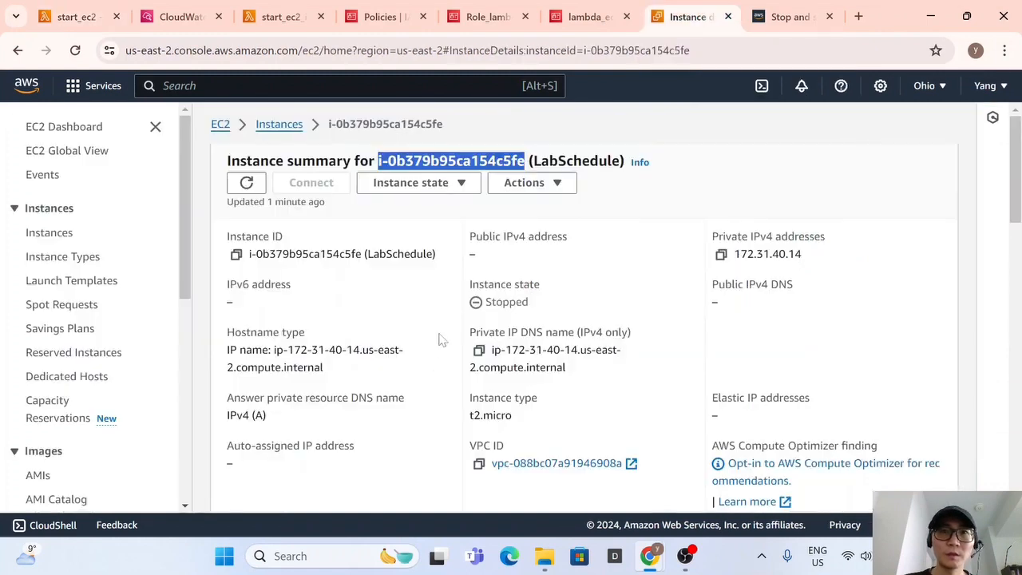
pyautogui.click(281, 126)
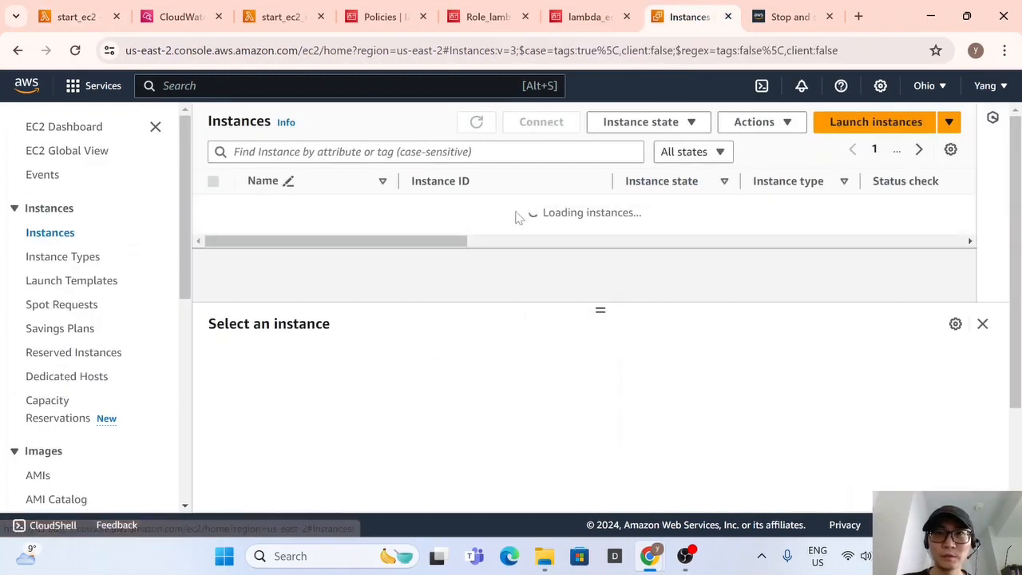
pyautogui.moveTo(679, 27); pyautogui.dragTo(708, 160)
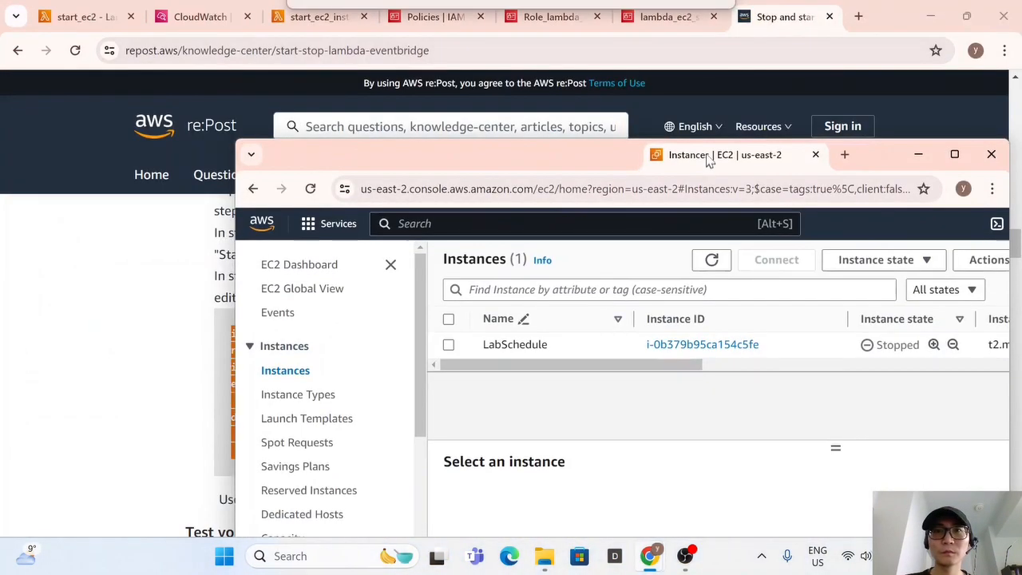
pyautogui.click(56, 18)
pyautogui.moveTo(3, 91); pyautogui.dragTo(254, 142)
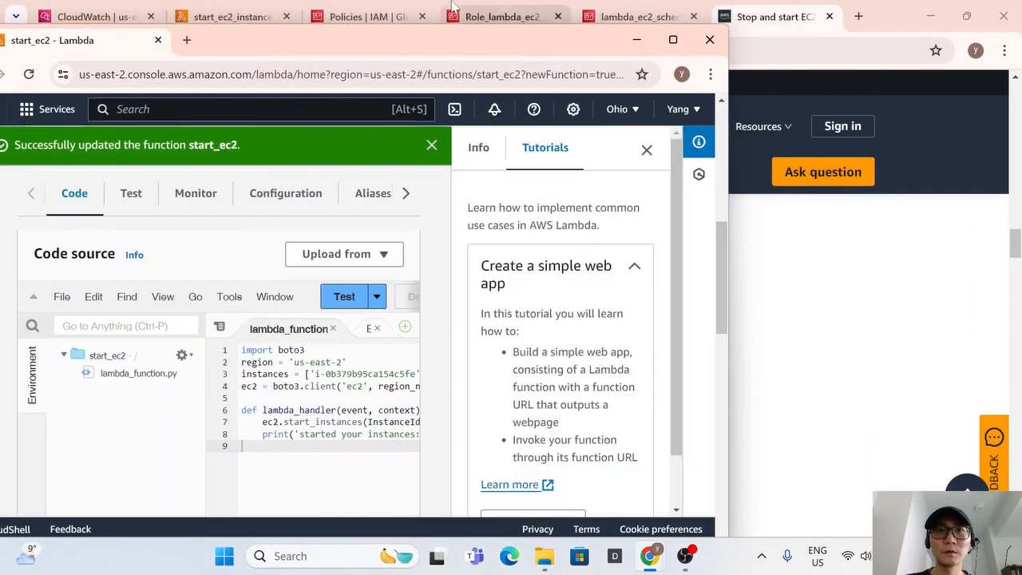
pyautogui.moveTo(471, 42); pyautogui.dragTo(402, 53)
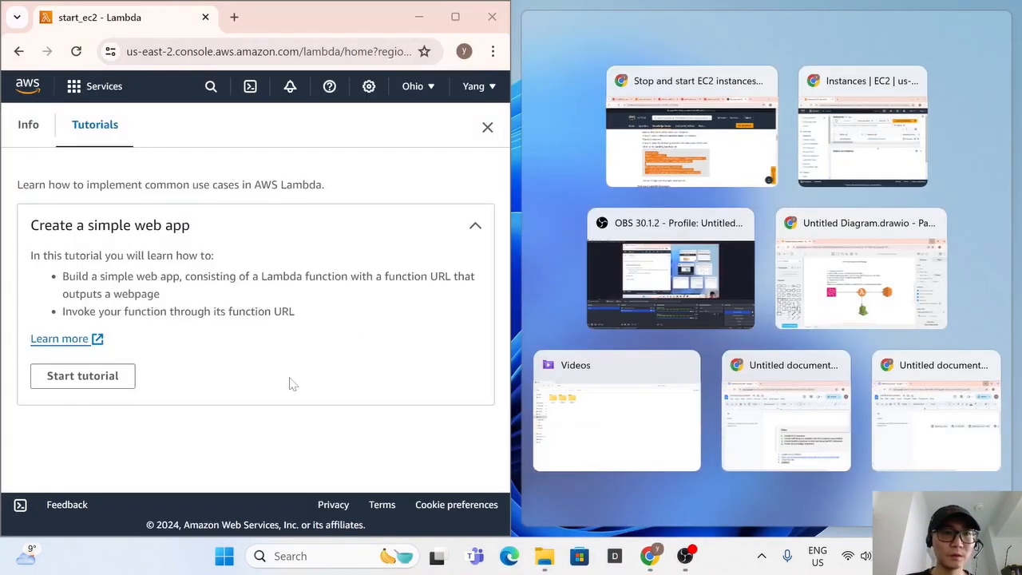
pyautogui.click(855, 140)
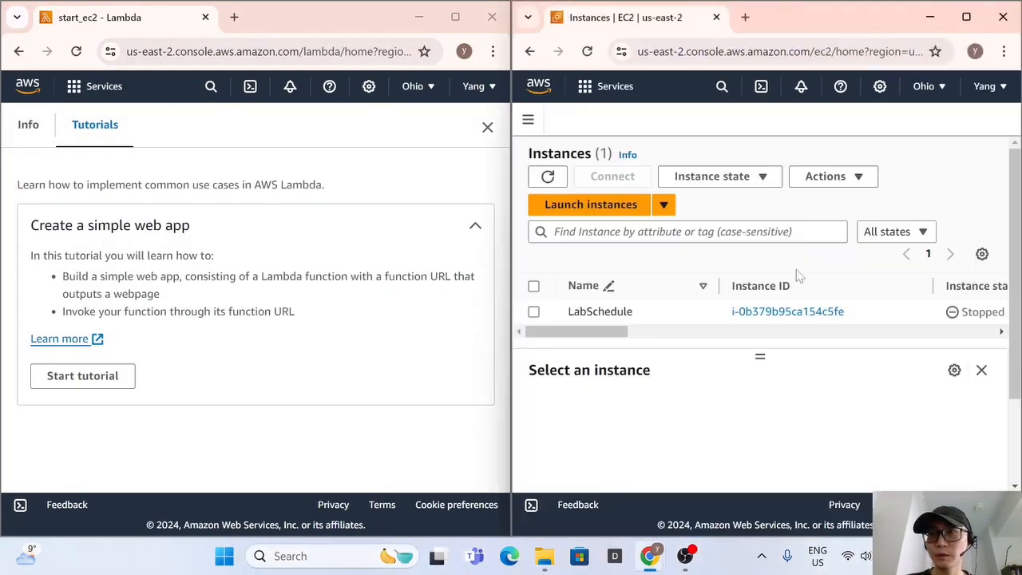
# Bring the Instance state column into view in the Instances list and close the Tutorials pane beside the start_ec2 code.
pyautogui.moveTo(593, 330); pyautogui.dragTo(655, 337)
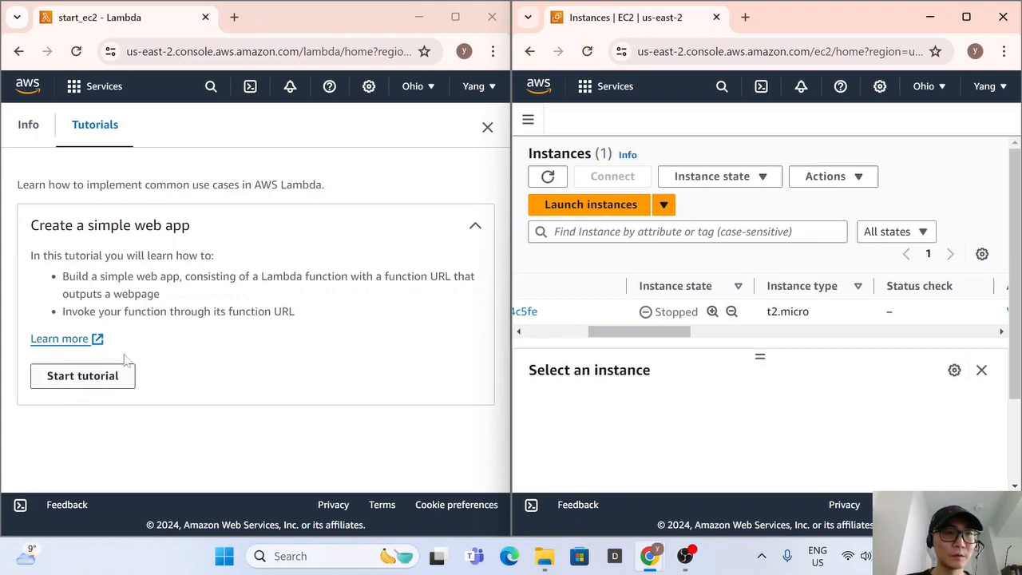
pyautogui.doubleClick(363, 22)
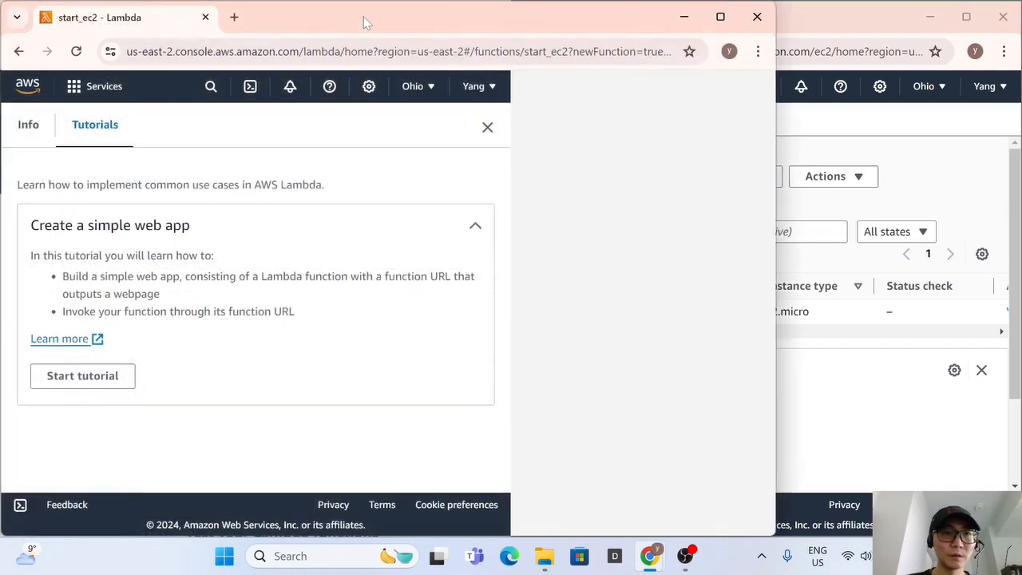
pyautogui.click(694, 129)
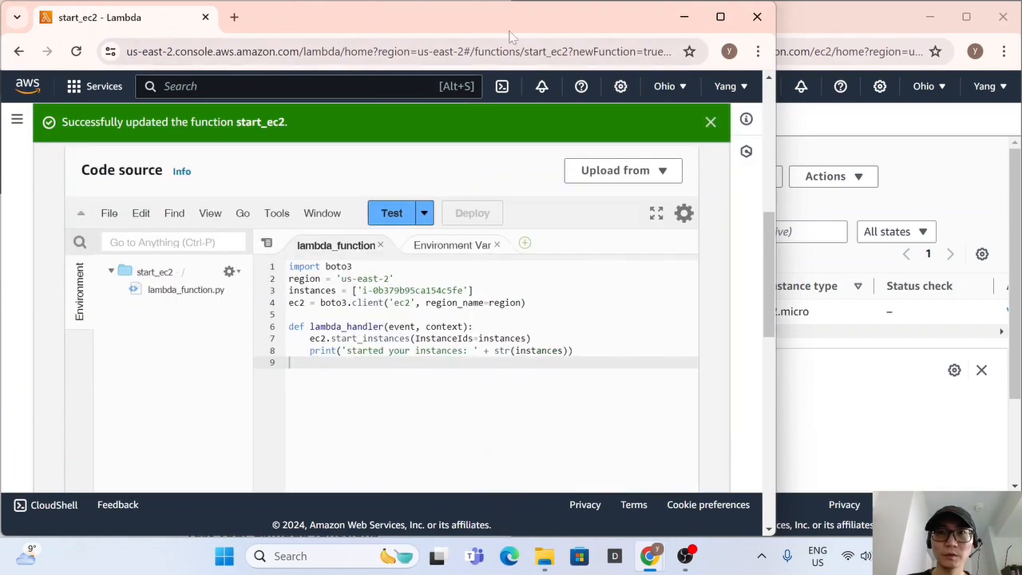
pyautogui.doubleClick(493, 24)
pyautogui.moveTo(493, 17); pyautogui.dragTo(404, 60)
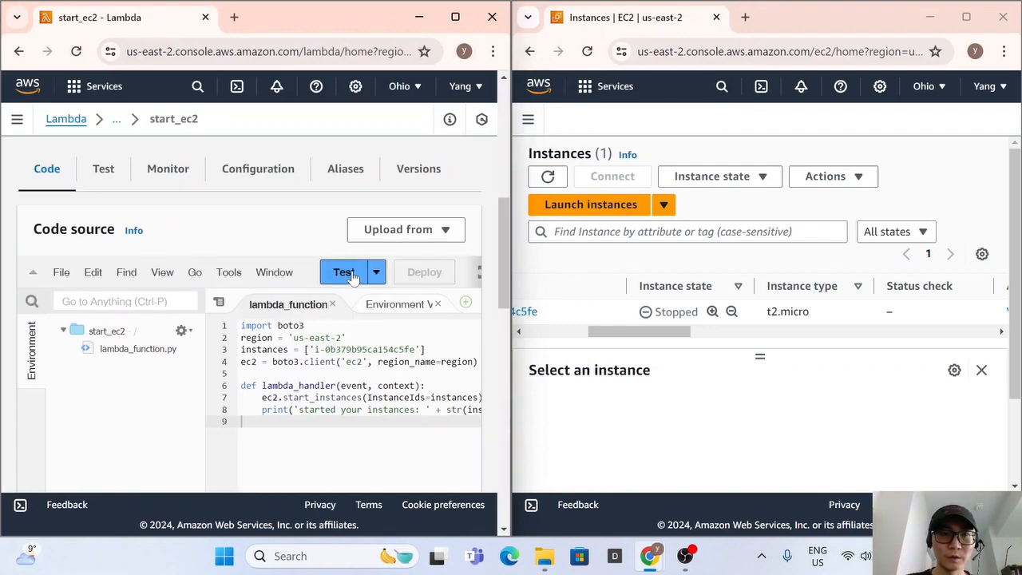
# Create and save a private test event named test_start for the start_ec2 function.
pyautogui.click(343, 272)
pyautogui.click(249, 348)
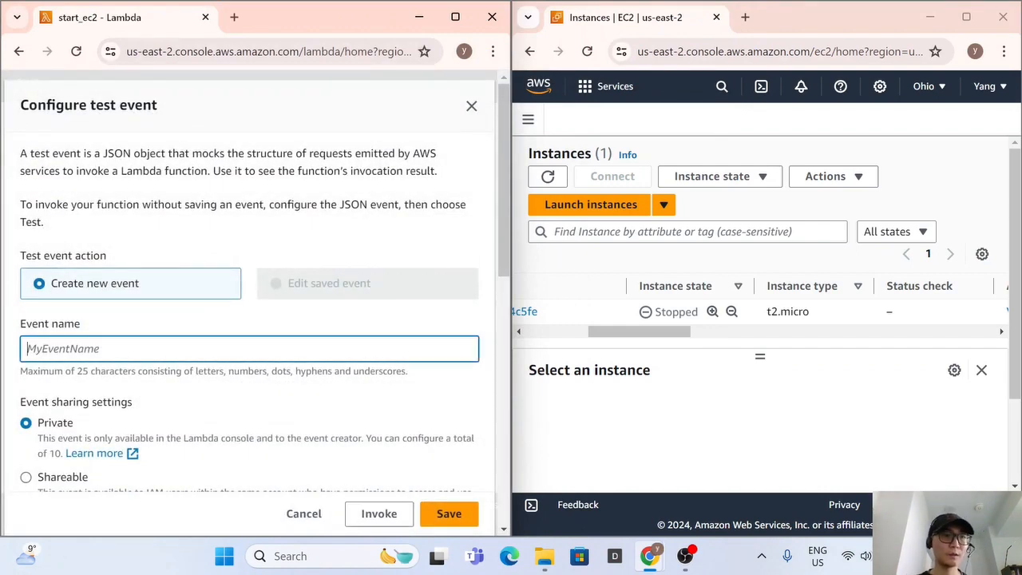
pyautogui.write('test_start')
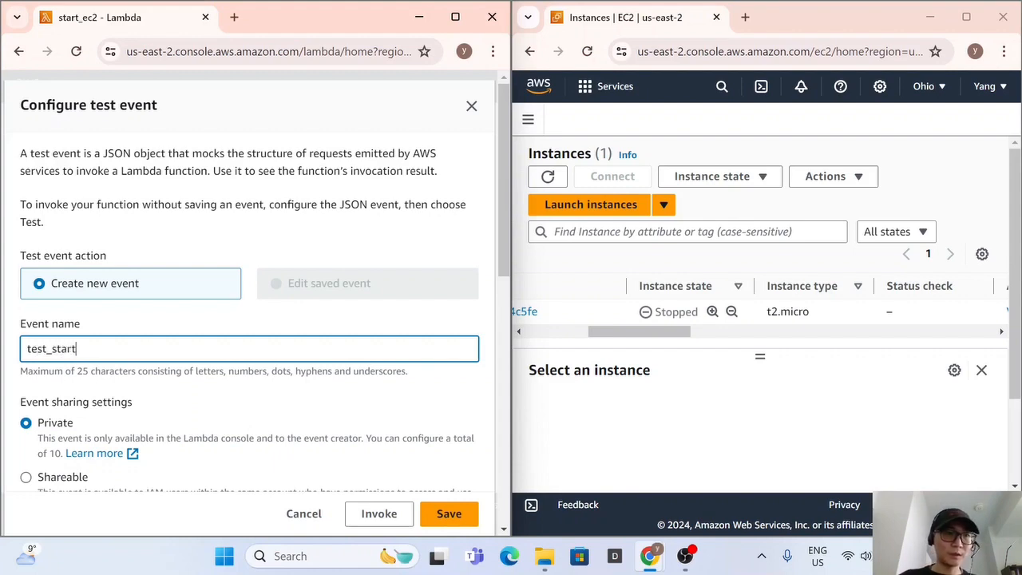
pyautogui.scroll(-2, 365, 459)
pyautogui.click(446, 513)
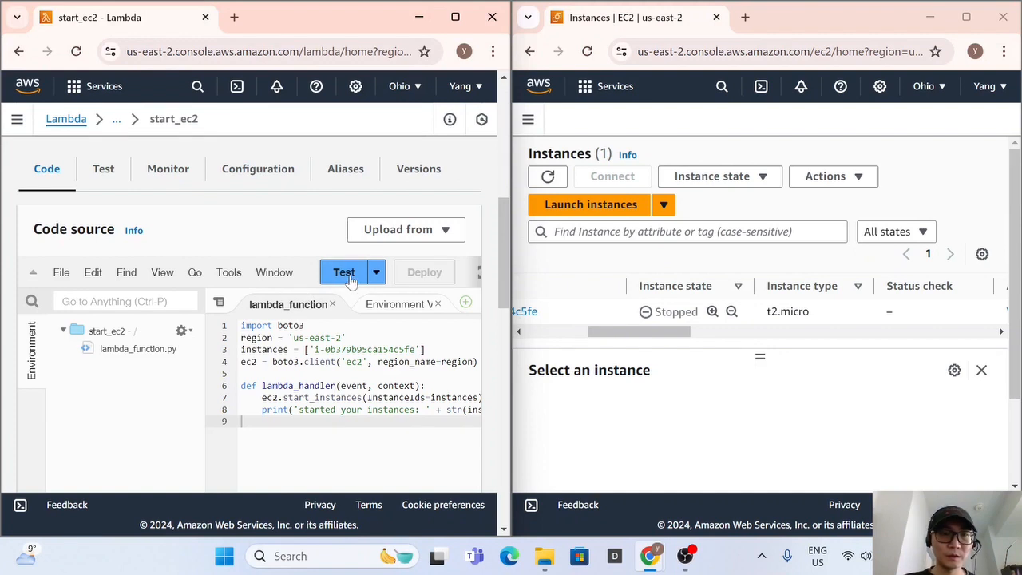
# Run start_ec2 with the test_start event and review the started-instances line in the function logs.
pyautogui.click(344, 275)
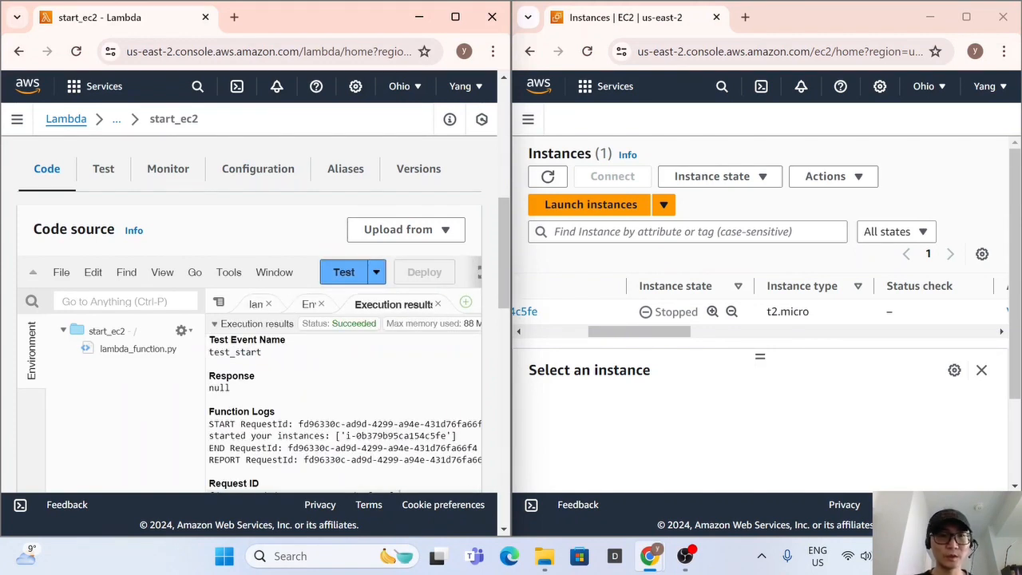
pyautogui.moveTo(210, 423); pyautogui.dragTo(274, 436)
pyautogui.scroll(-4, 274, 435)
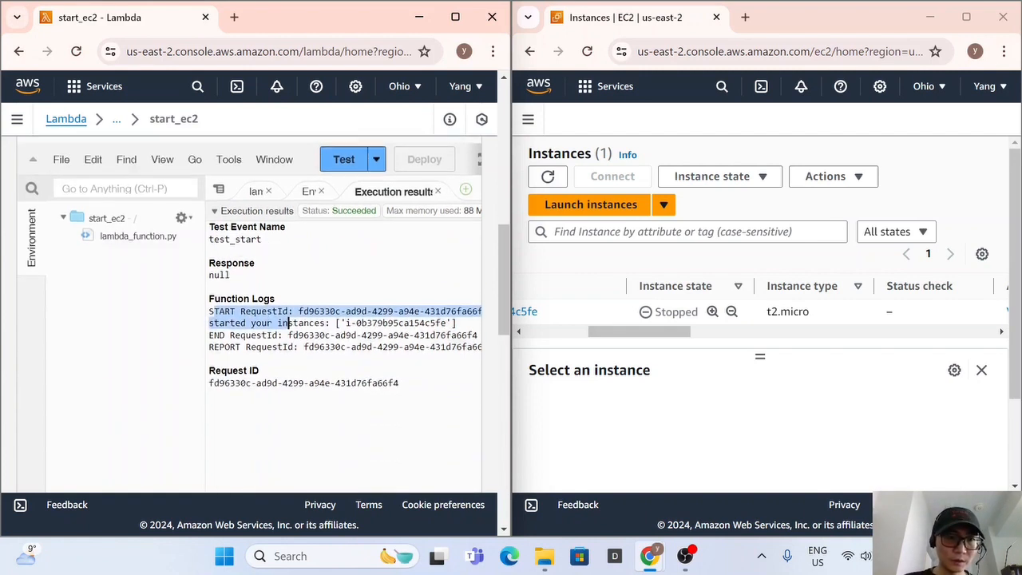
pyautogui.click(253, 288)
pyautogui.moveTo(209, 276); pyautogui.dragTo(449, 275)
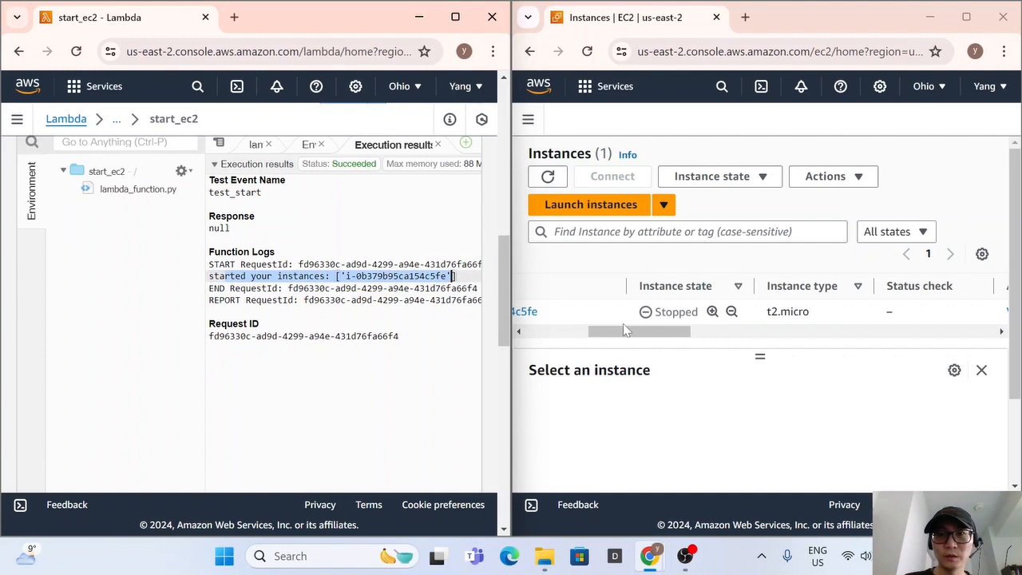
# Refresh the EC2 Instances list repeatedly to check the LabSchedule instance's state.
pyautogui.moveTo(625, 329); pyautogui.dragTo(621, 331)
pyautogui.click(549, 178)
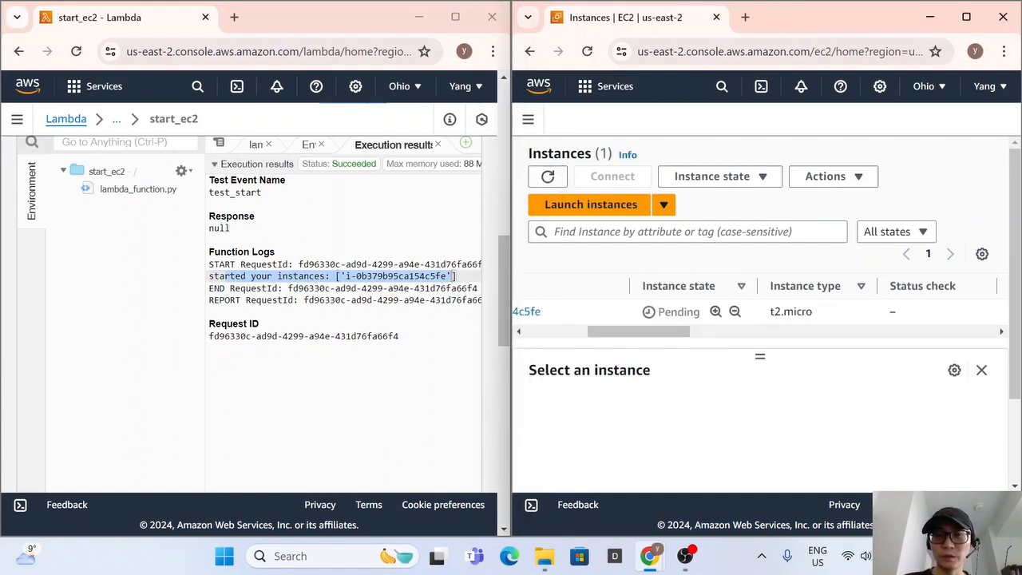
pyautogui.click(548, 177)
pyautogui.click(548, 177)
pyautogui.moveTo(644, 333); pyautogui.dragTo(614, 332)
pyautogui.click(548, 177)
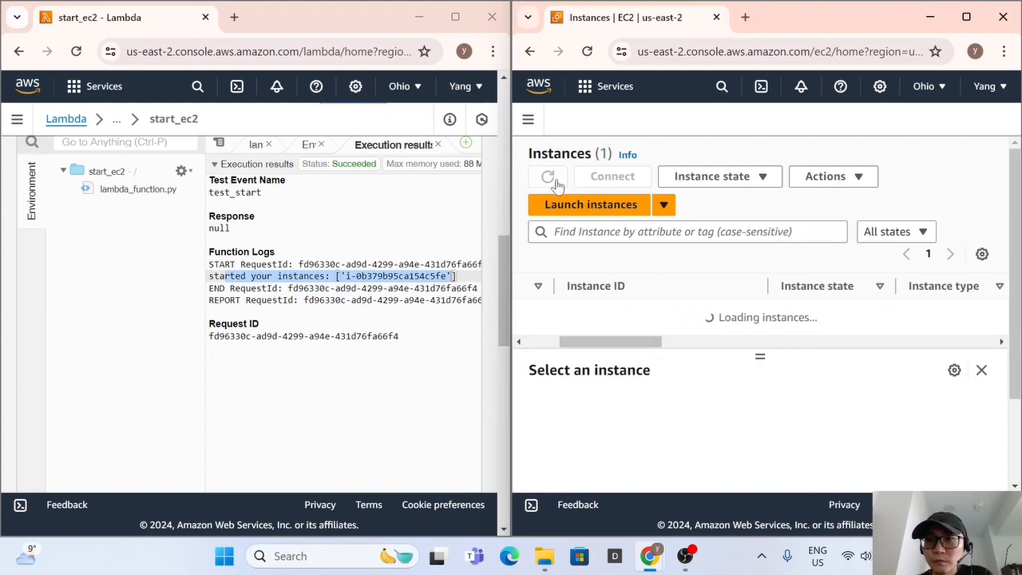
# Leave start_ec2 for the Lambda dashboard and start creating a new function.
pyautogui.click(67, 119)
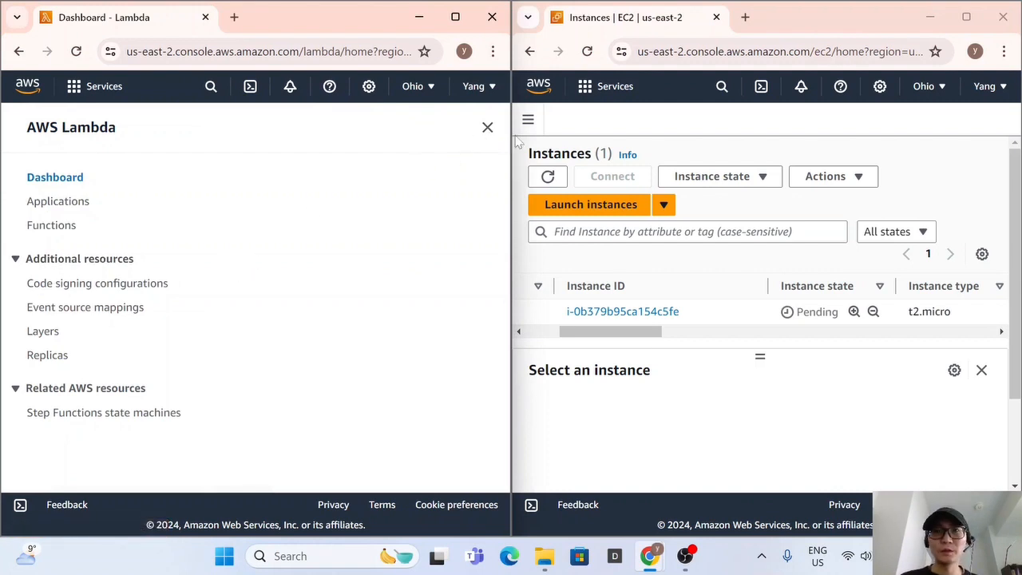
pyautogui.click(487, 128)
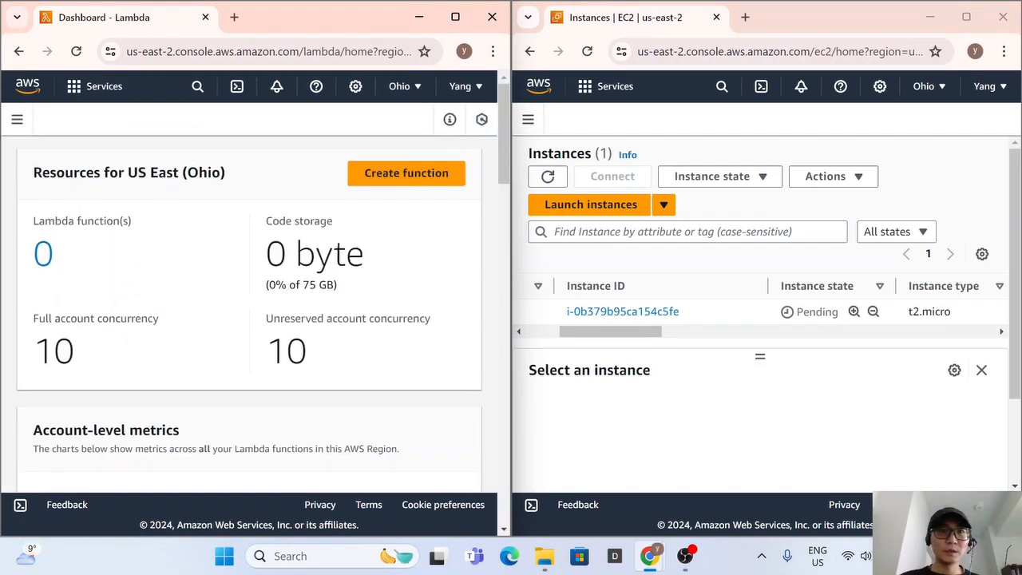
pyautogui.click(413, 179)
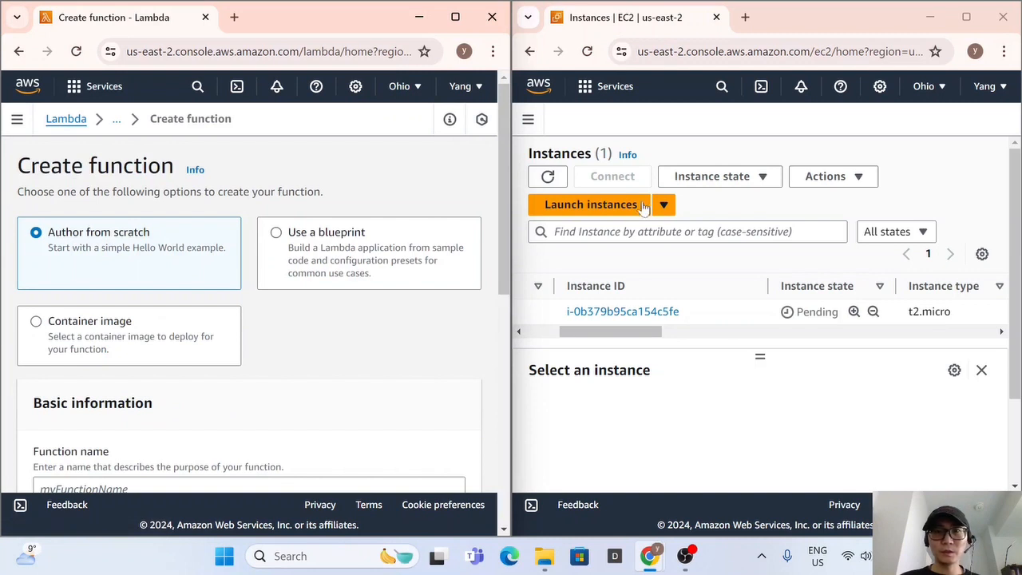
# Refresh the Instances list to check the LabSchedule state, and maximize the Create function window.
pyautogui.click(548, 176)
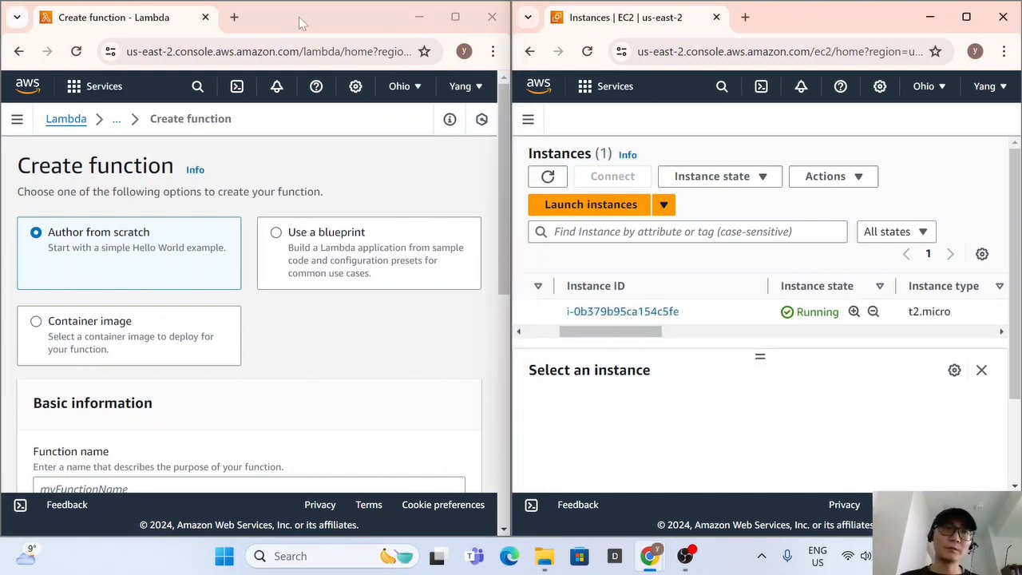
pyautogui.moveTo(300, 23); pyautogui.dragTo(554, 110)
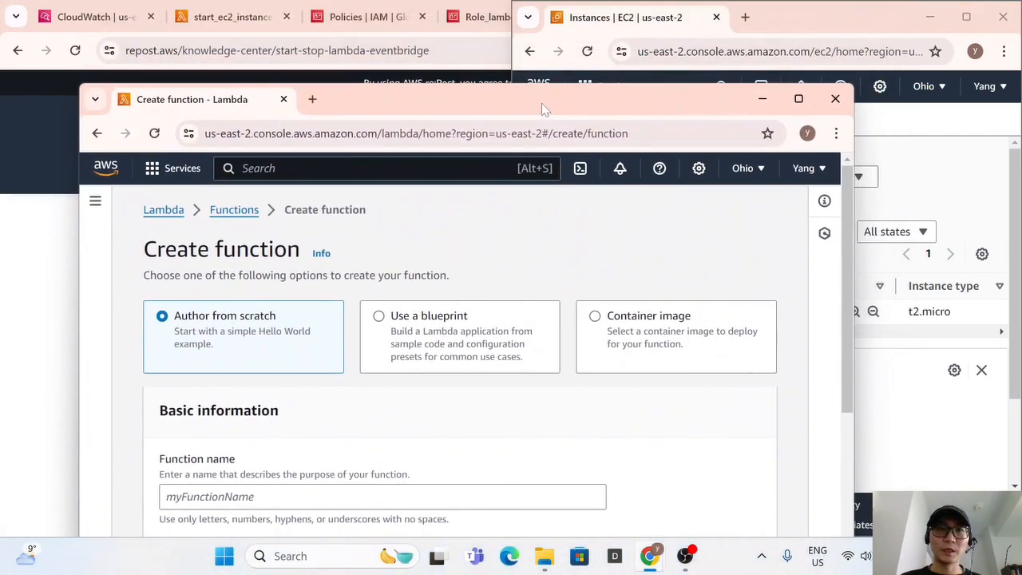
pyautogui.doubleClick(542, 103)
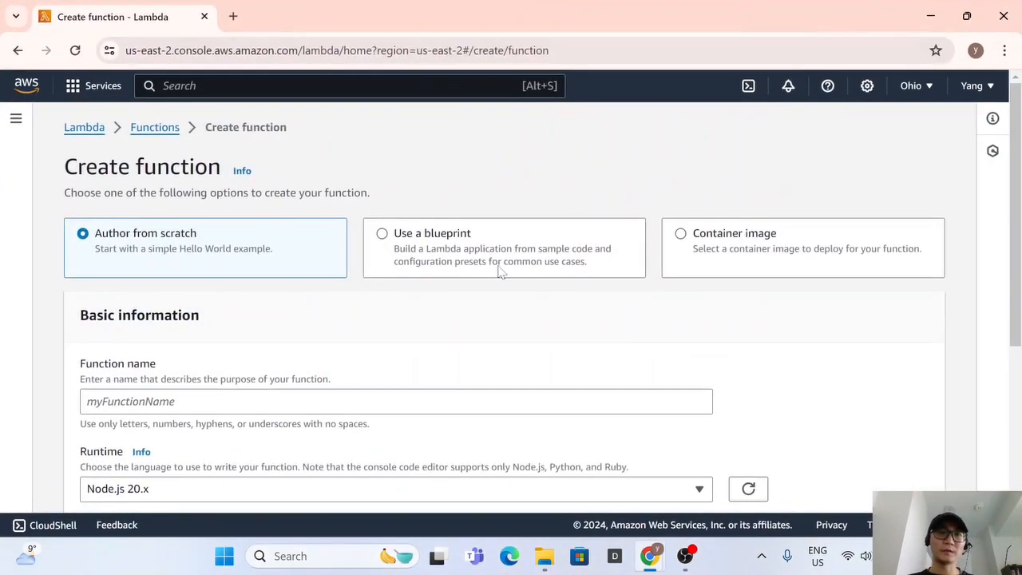
# Begin the new function's name with stop_ and open the Functions list in a separate tab for reference.
pyautogui.click(396, 402)
pyautogui.write('stop_')
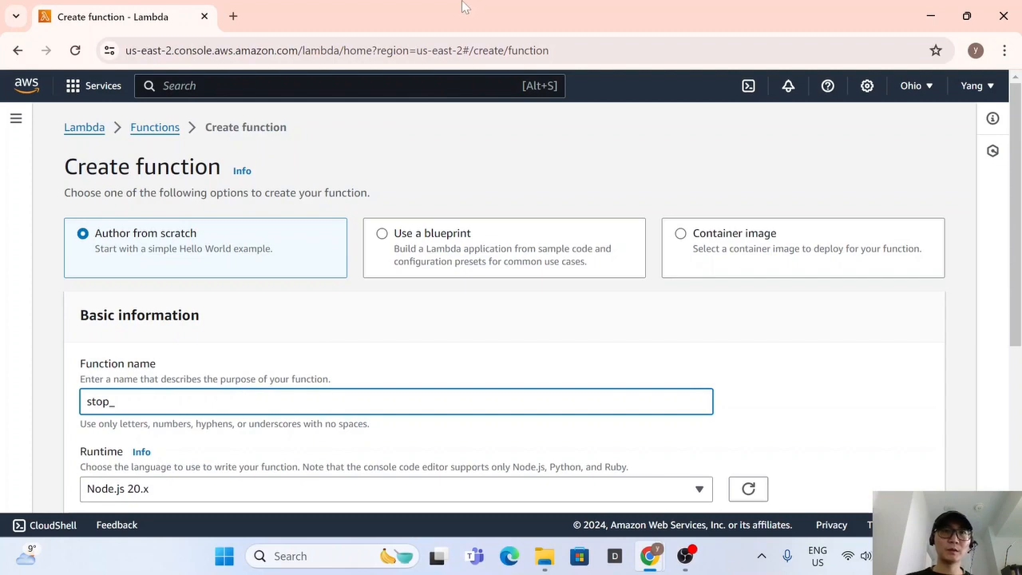
pyautogui.moveTo(466, 6); pyautogui.dragTo(446, 65)
pyautogui.doubleClick(446, 65)
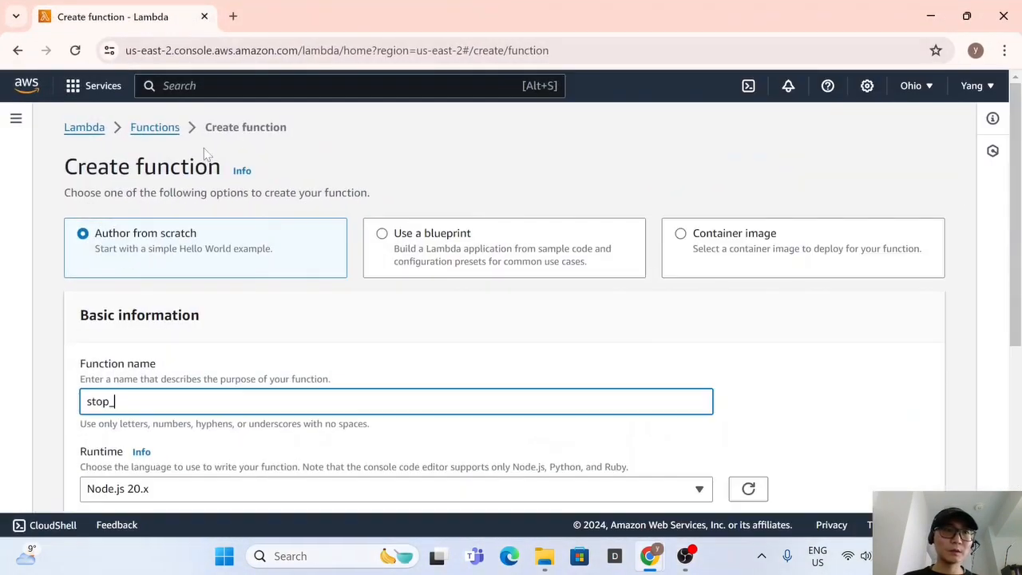
pyautogui.middleClick(169, 128)
pyautogui.click(287, 17)
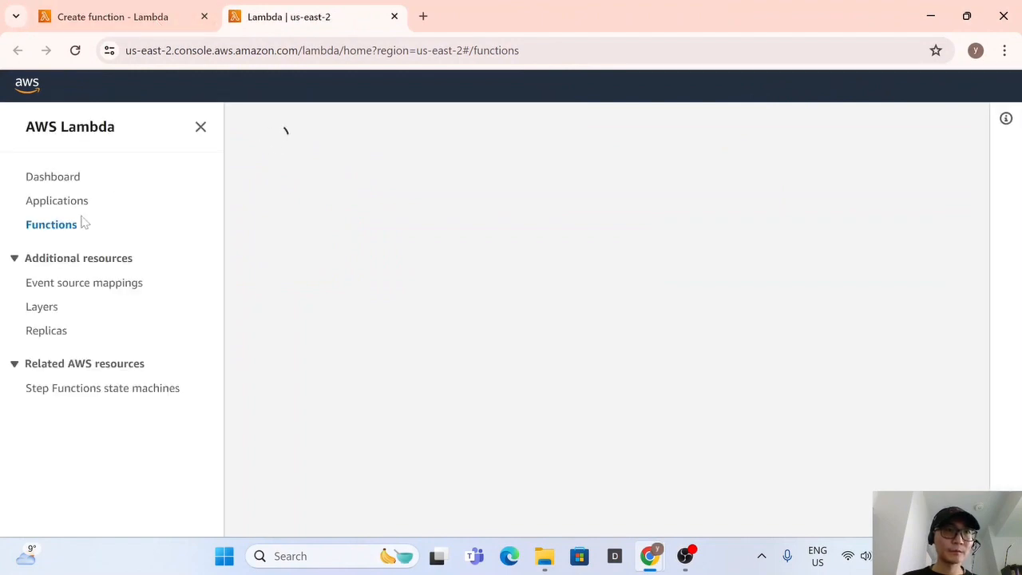
pyautogui.click(157, 6)
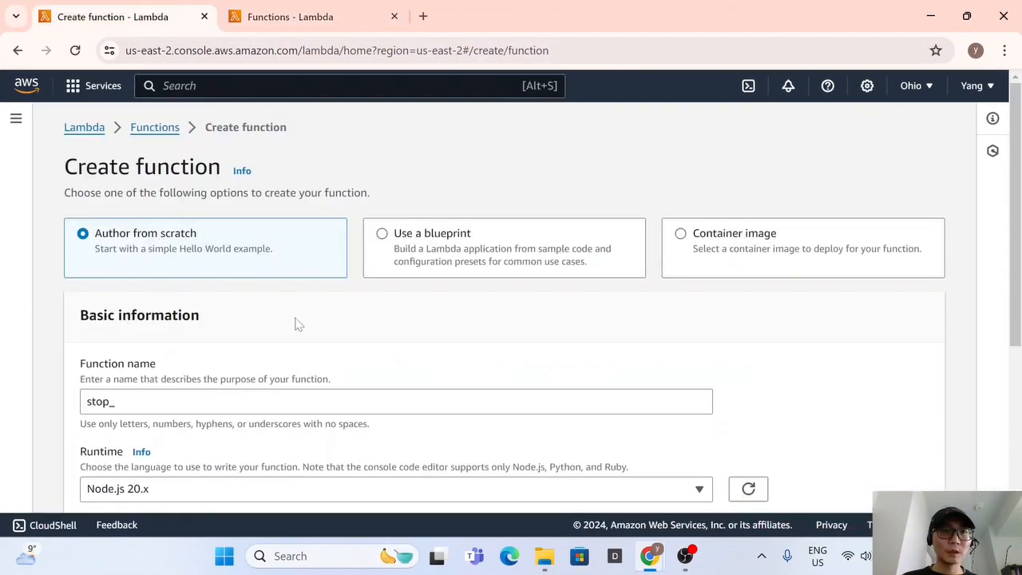
# Complete the function name as stop_ec2 and set the runtime to Python 3.12.
pyautogui.click(117, 401)
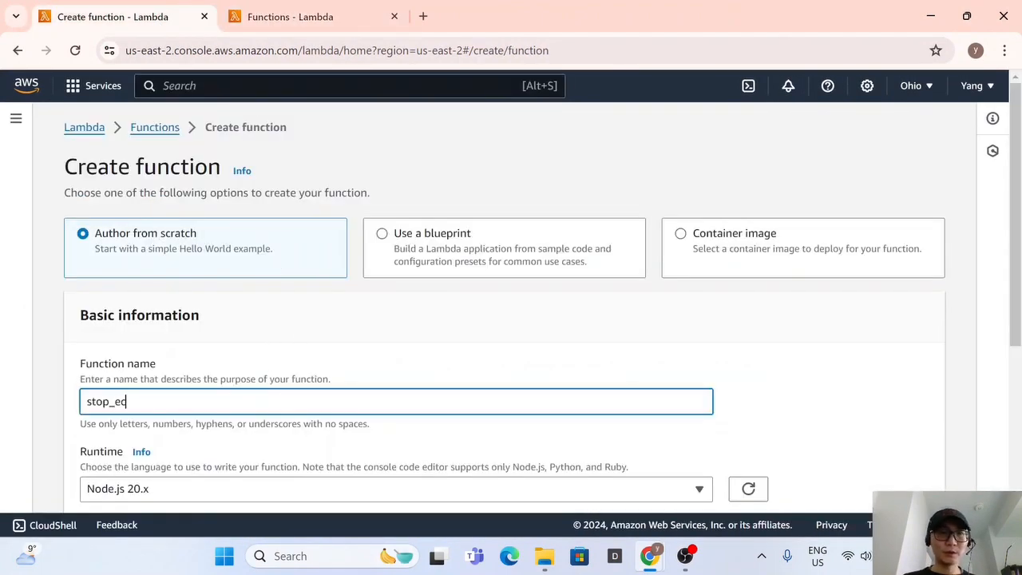
pyautogui.write('ec2')
pyautogui.click(314, 333)
pyautogui.scroll(-2, 312, 335)
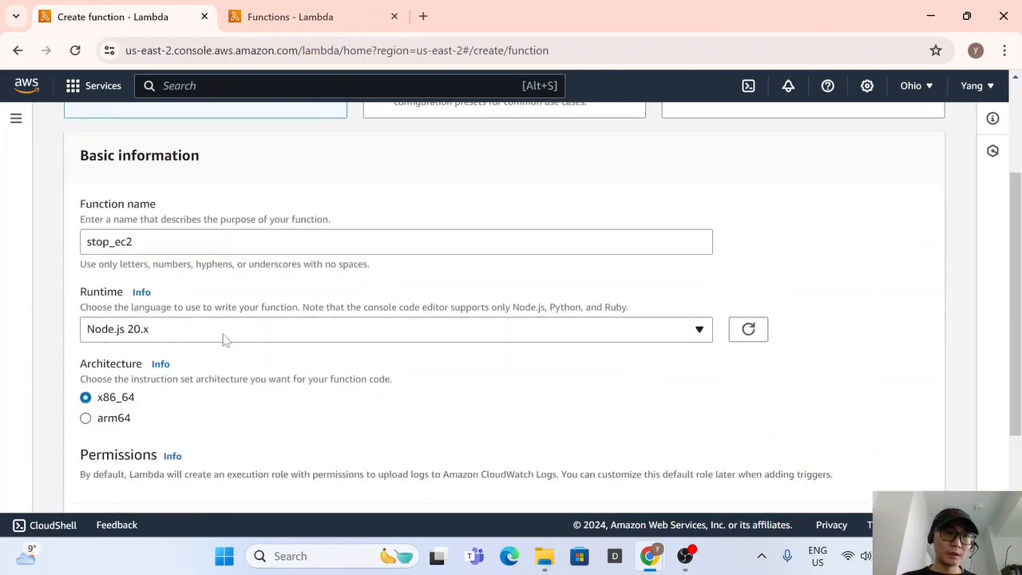
pyautogui.click(196, 329)
pyautogui.click(176, 224)
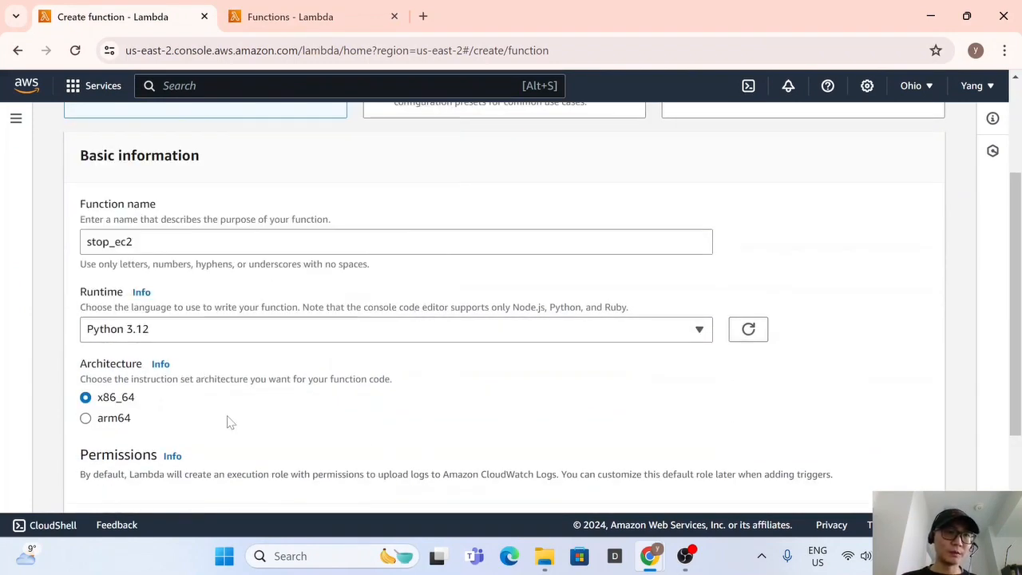
# Assign the existing role Role_lambda_ec2_scheduler as the execution role and create the stop_ec2 function.
pyautogui.scroll(-2, 228, 420)
pyautogui.click(172, 370)
pyautogui.click(155, 453)
pyautogui.scroll(-2, 160, 453)
pyautogui.click(156, 386)
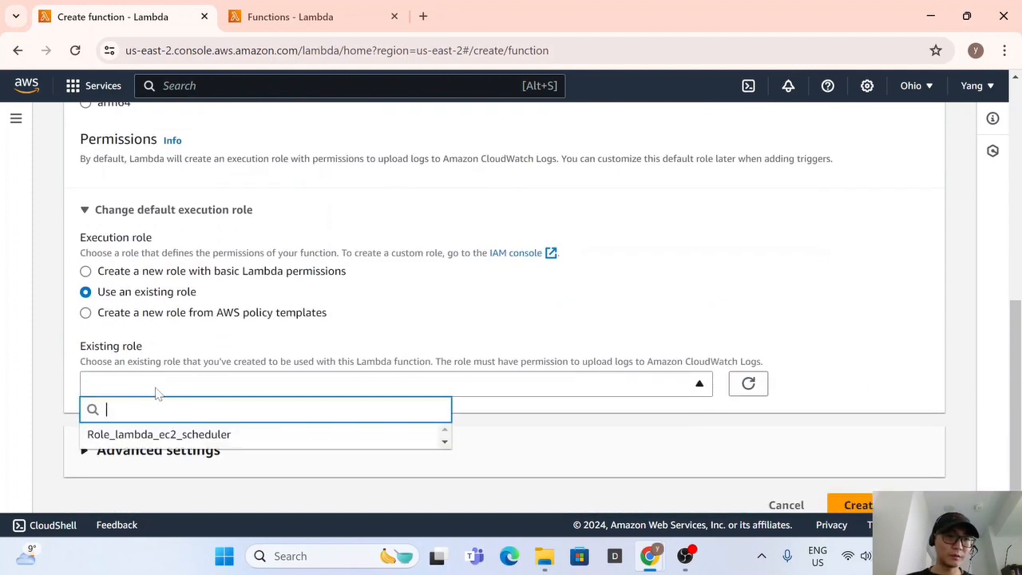
pyautogui.click(104, 434)
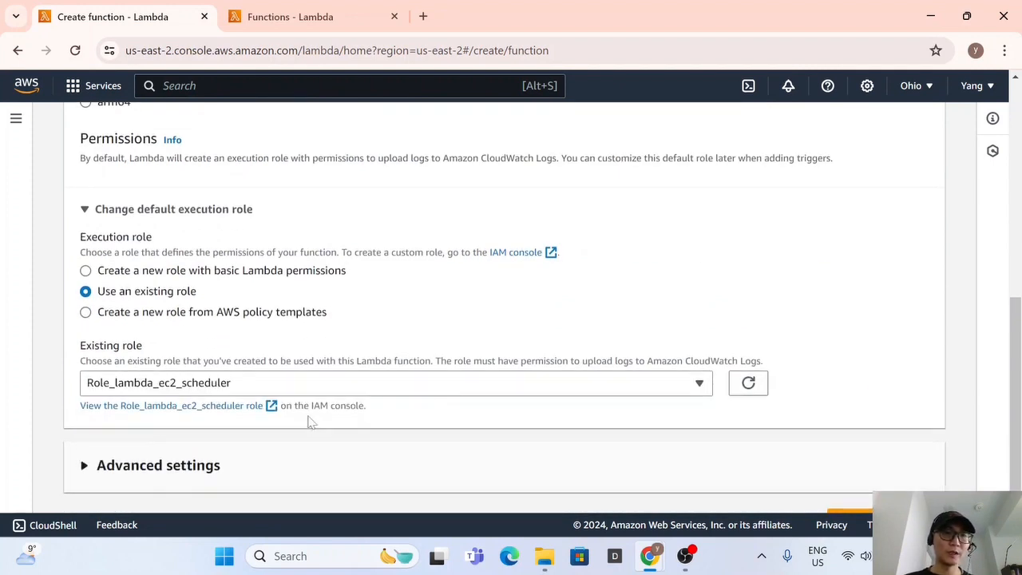
pyautogui.scroll(-1, 479, 435)
pyautogui.click(871, 484)
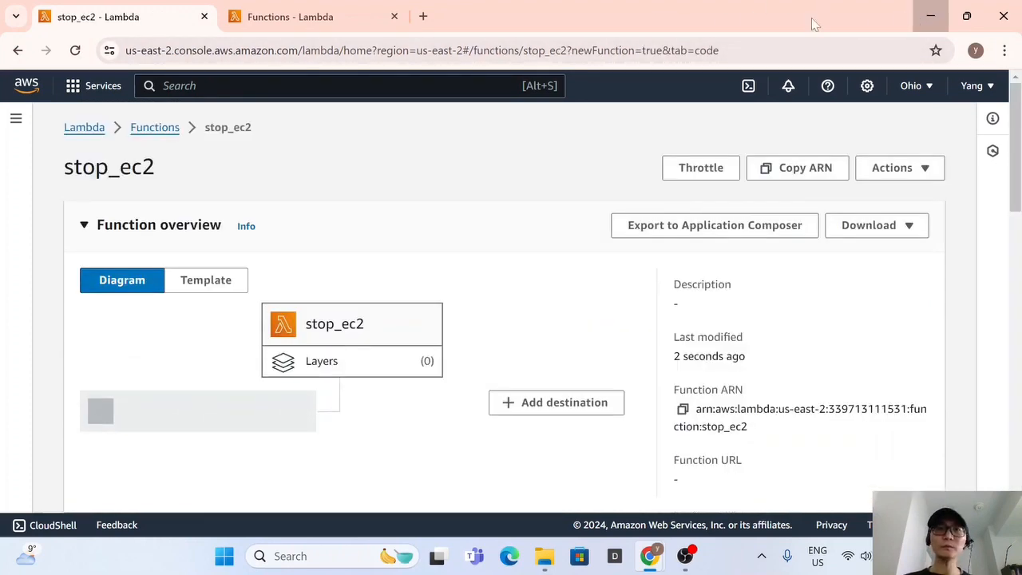
# Put the stop-instances sample code into stop_ec2 with region 'us-east-2', and copy the LabSchedule instance ID from the Instances list.
pyautogui.click(930, 16)
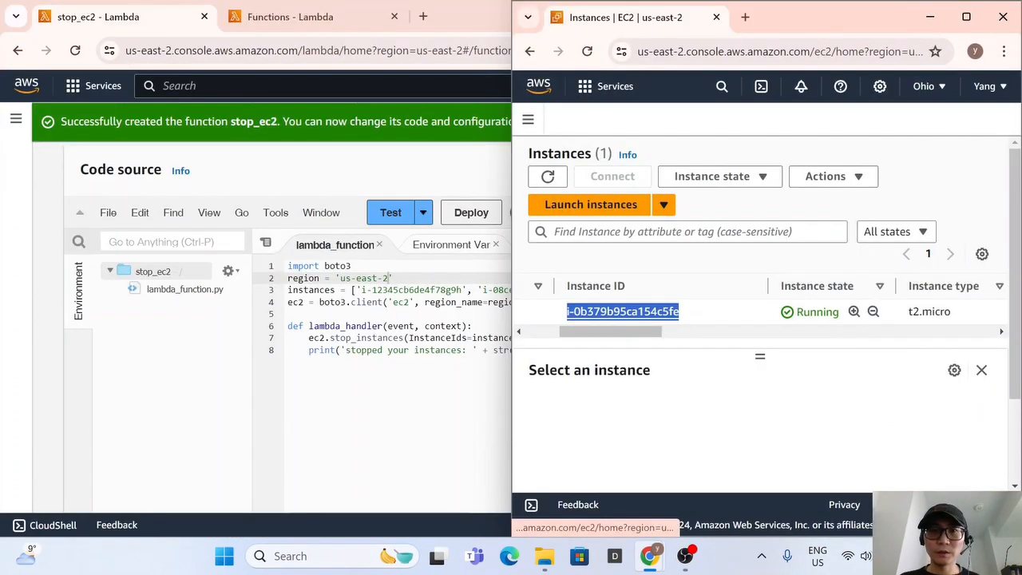
pyautogui.click(718, 311)
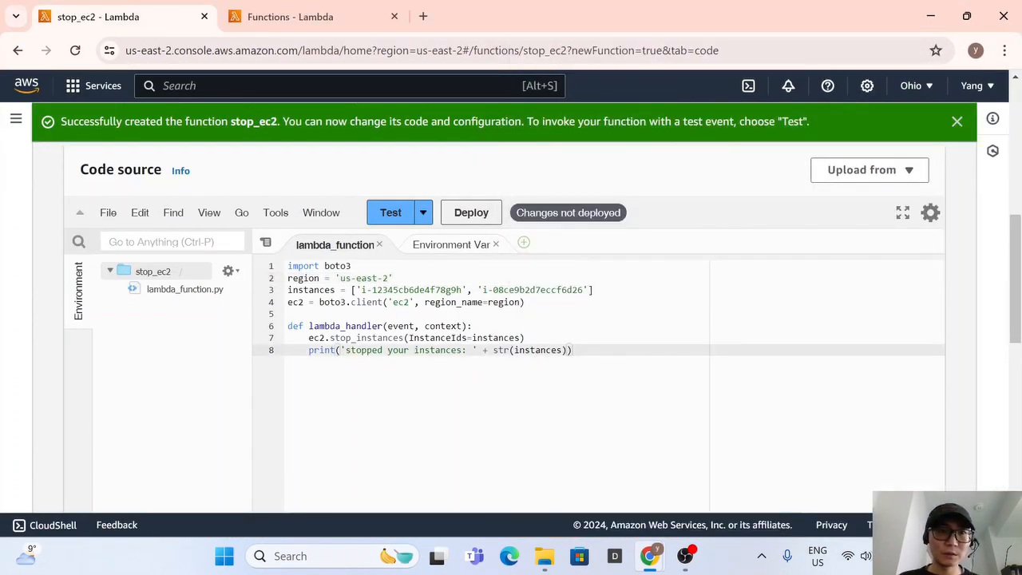
# Replace both sample IDs in the instances list with the single ID 'i-0b379b95ca154c5fe' and deploy the stop_ec2 function.
pyautogui.moveTo(360, 290); pyautogui.dragTo(452, 290)
pyautogui.write('i-0b379b95ca154c5fe')
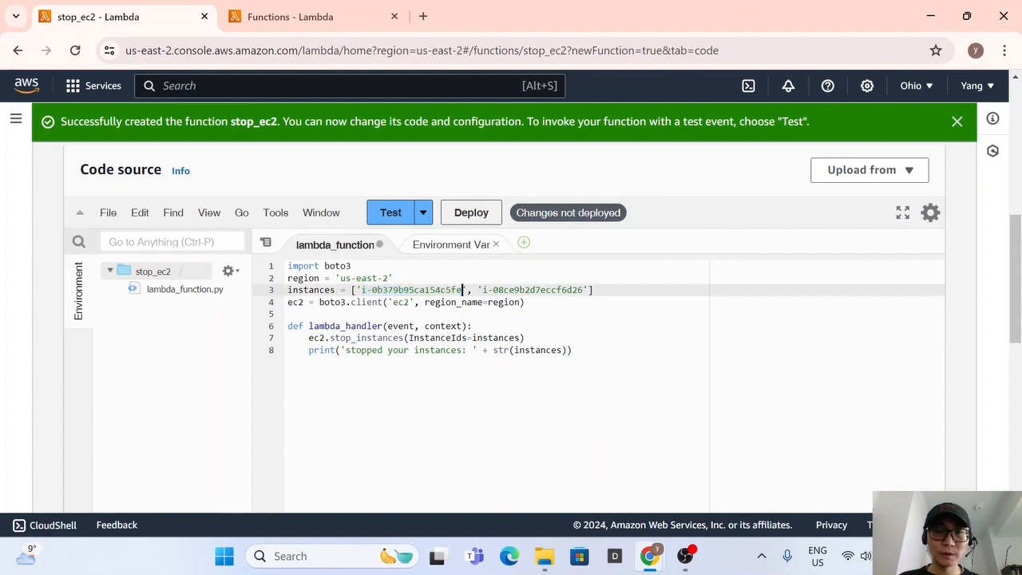
pyautogui.moveTo(471, 290); pyautogui.dragTo(574, 289)
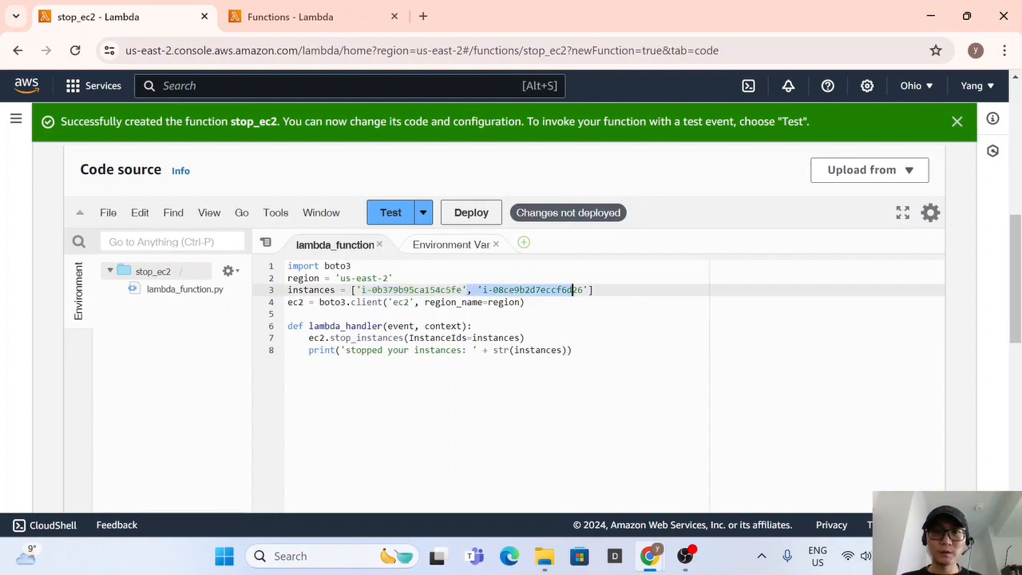
pyautogui.press('BackSpace')
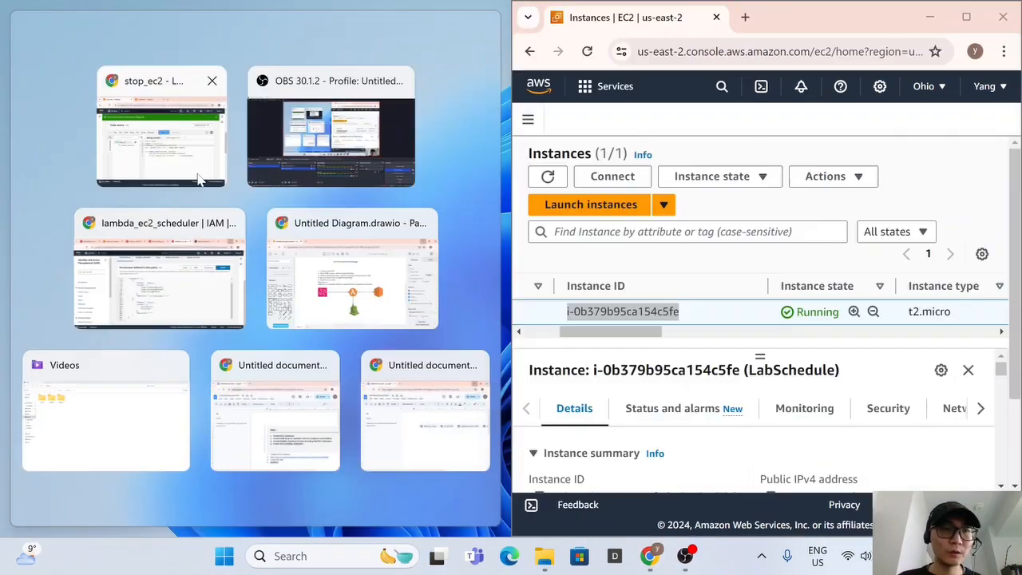
# Place the stop_ec2 page beside the Instances list and bring the Instance state and Status check columns into view.
pyautogui.click(199, 173)
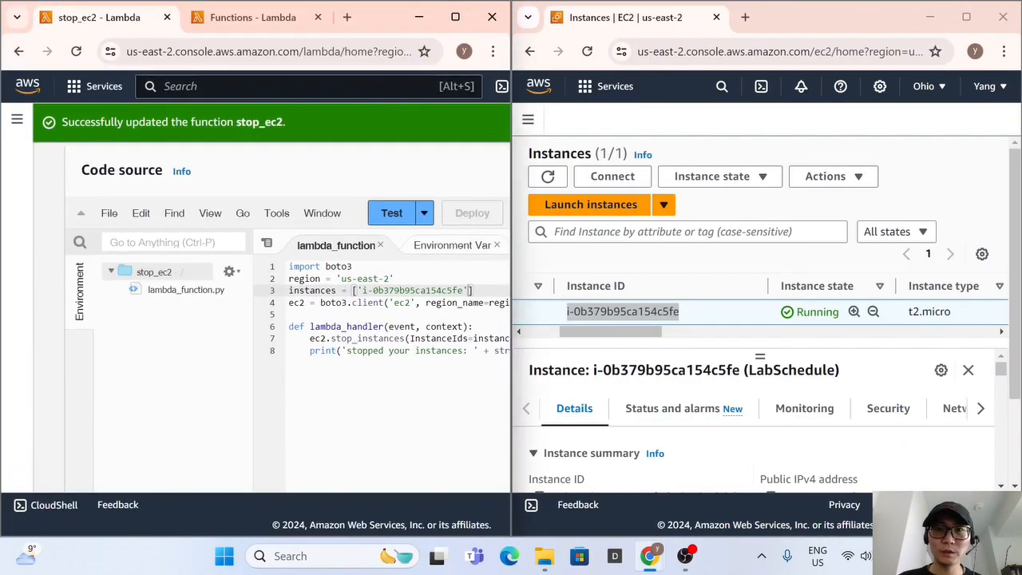
pyautogui.click(657, 331)
pyautogui.moveTo(656, 332); pyautogui.dragTo(711, 335)
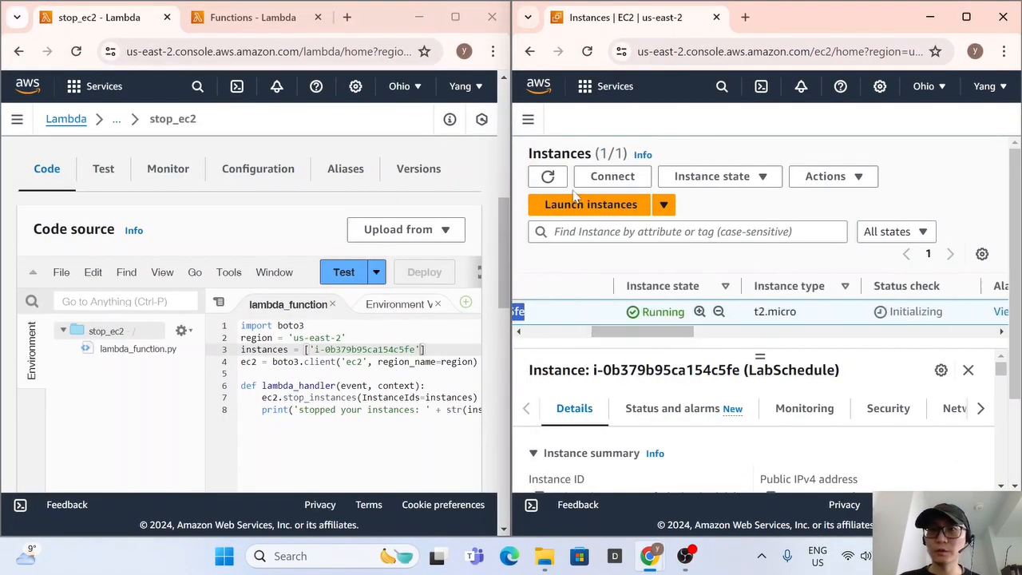
# Refresh the Instances list and save a new private test event named test_start for the stop_ec2 function.
pyautogui.click(547, 177)
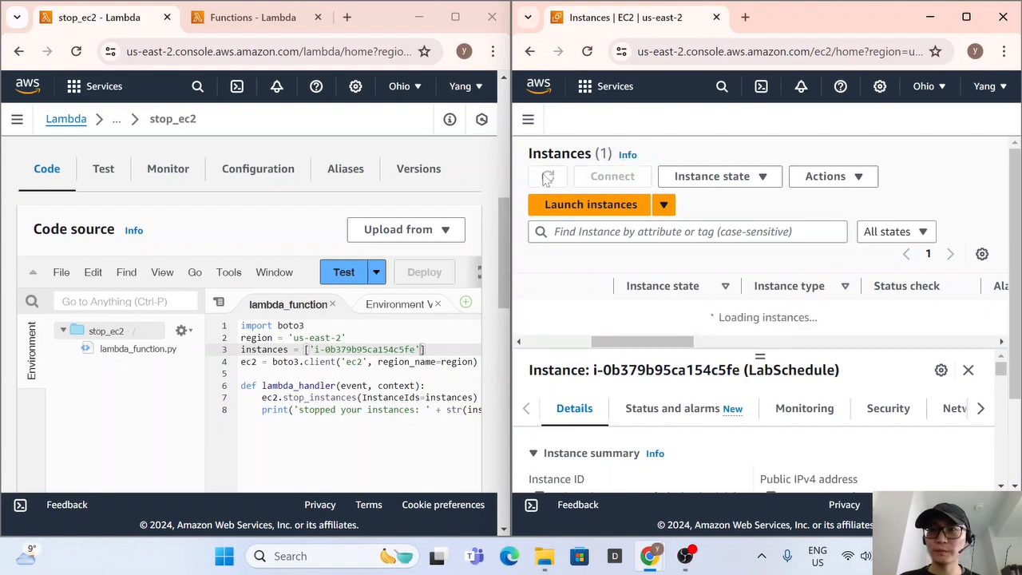
pyautogui.click(351, 276)
pyautogui.click(152, 351)
pyautogui.write('st_star')
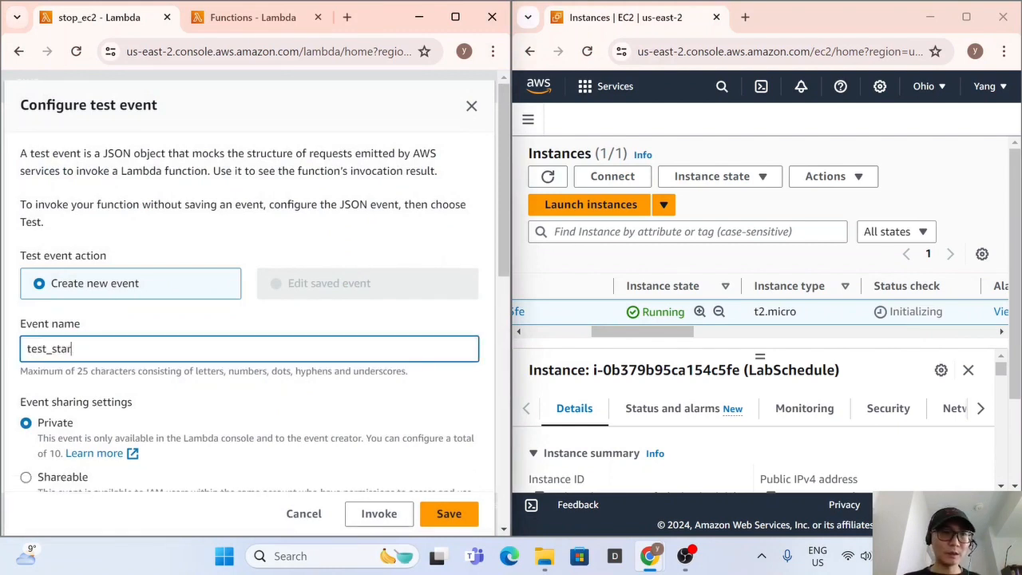
pyautogui.write('est_start')
pyautogui.scroll(-3, 257, 383)
pyautogui.click(447, 513)
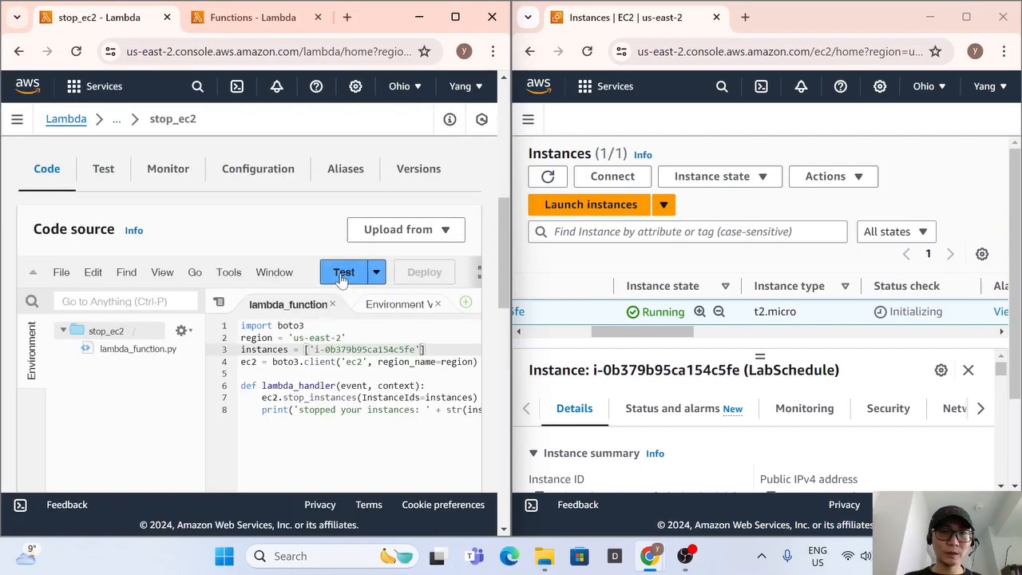
# Run the stop_ec2 function with the test_start event and review the function logs in the execution results.
pyautogui.click(340, 273)
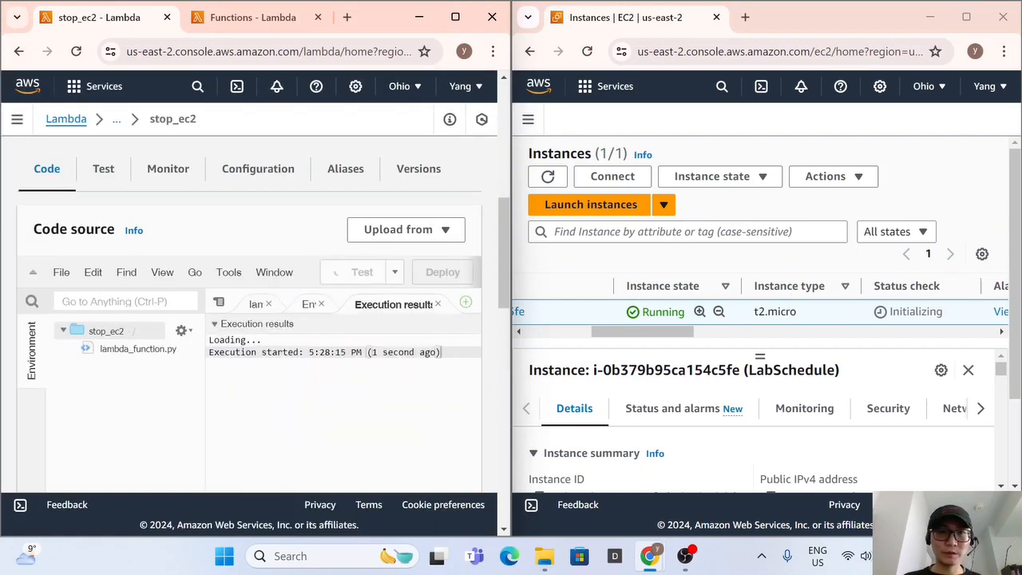
pyautogui.moveTo(214, 423); pyautogui.dragTo(341, 448)
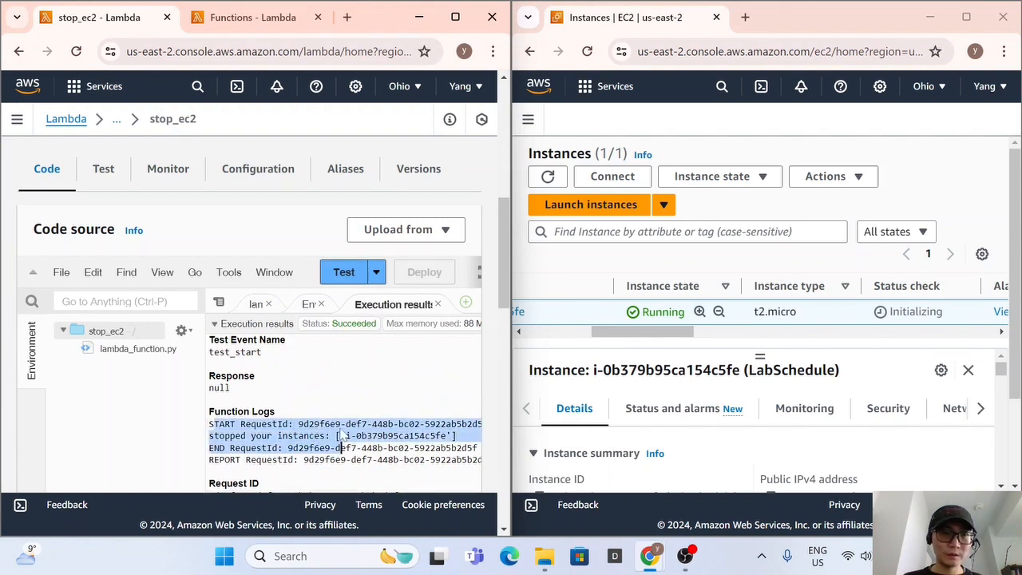
pyautogui.scroll(-1, 341, 448)
pyautogui.moveTo(235, 380); pyautogui.dragTo(453, 380)
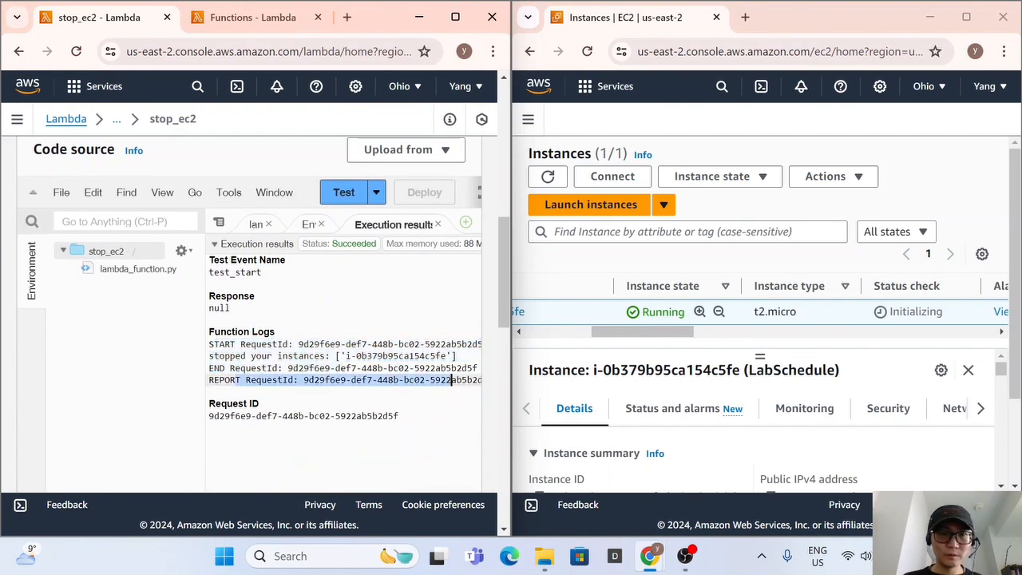
pyautogui.click(262, 403)
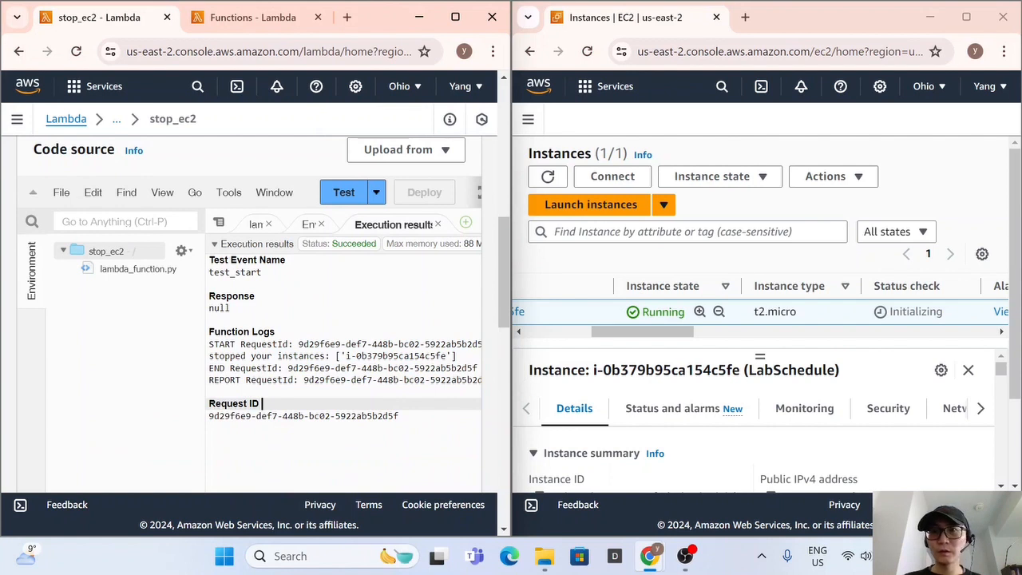
# Refresh the Instances list and check LabSchedule's instance state next to its instance ID.
pyautogui.click(943, 169)
pyautogui.moveTo(681, 335); pyautogui.dragTo(653, 336)
pyautogui.click(548, 177)
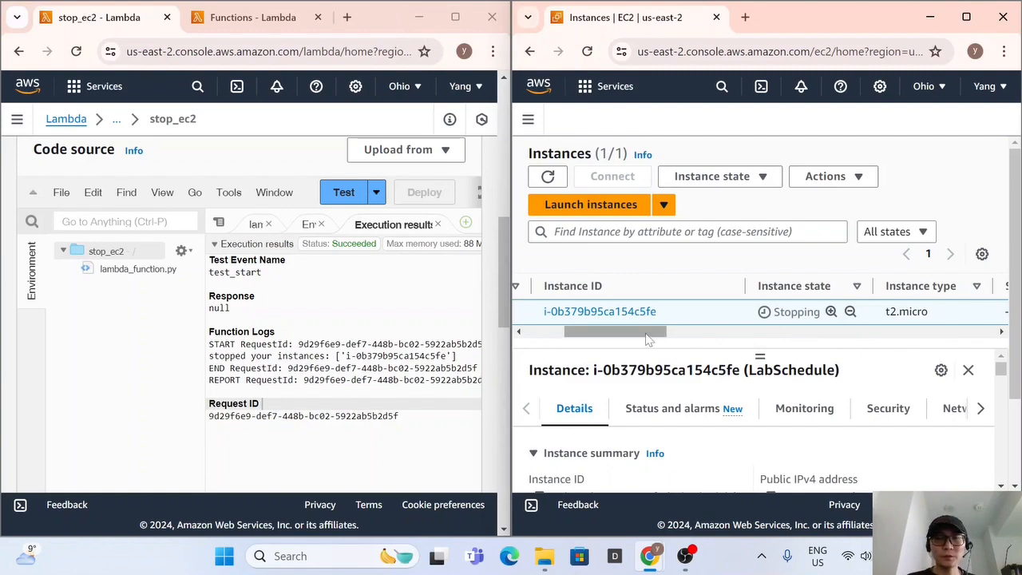
# Maximize the Lambda window and open CloudWatch's Log groups page in place of the Functions list.
pyautogui.moveTo(388, 16); pyautogui.dragTo(613, 2)
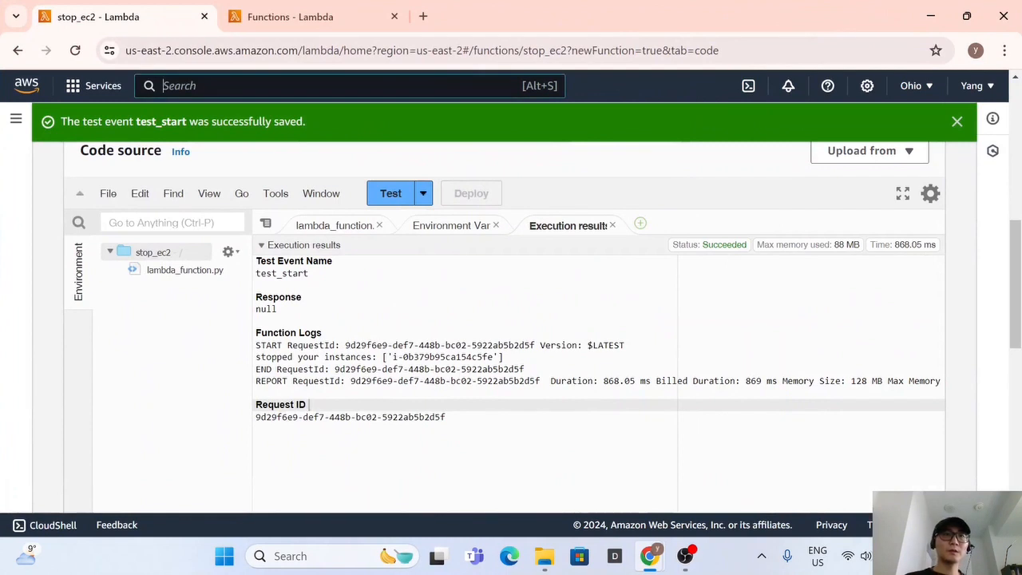
pyautogui.click(323, 17)
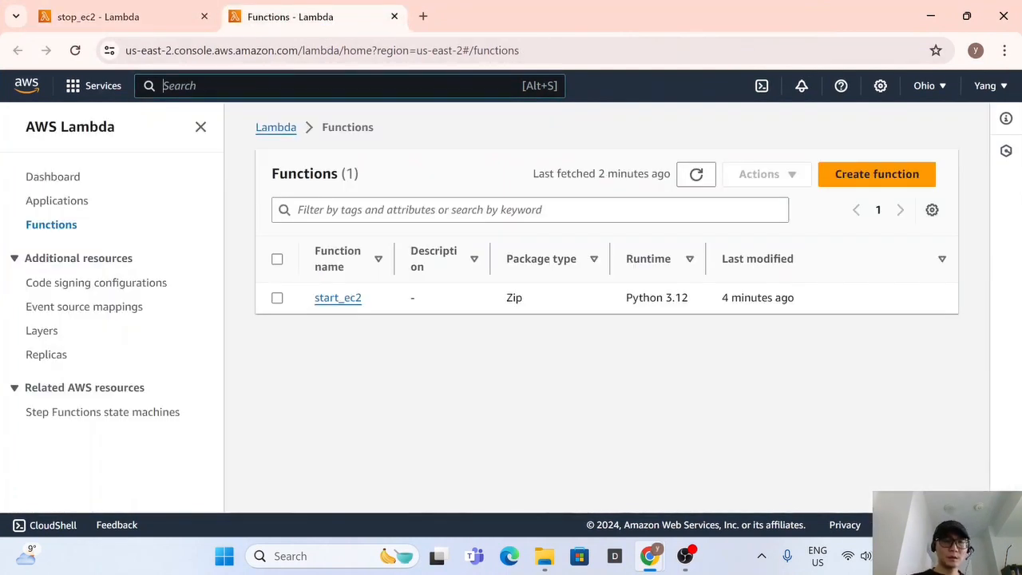
pyautogui.write('w')
pyautogui.press('BackSpace')
pyautogui.write('cloudw')
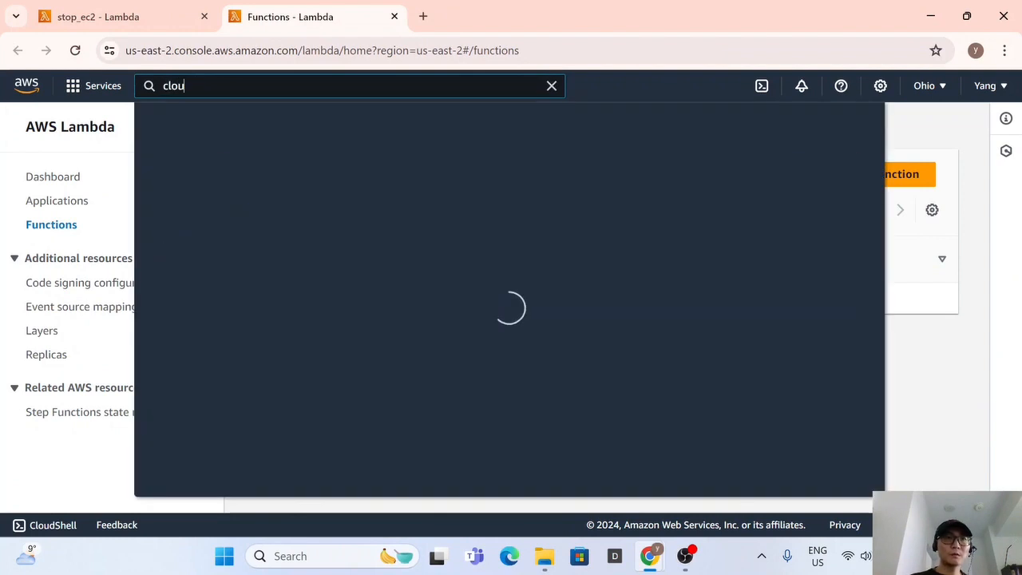
pyautogui.write('atch')
pyautogui.click(429, 214)
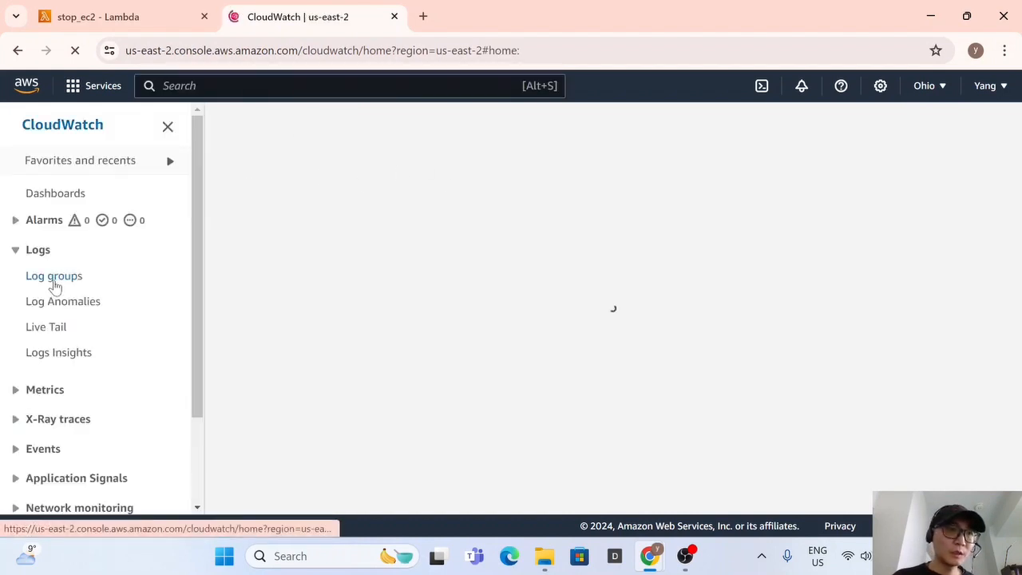
pyautogui.click(55, 278)
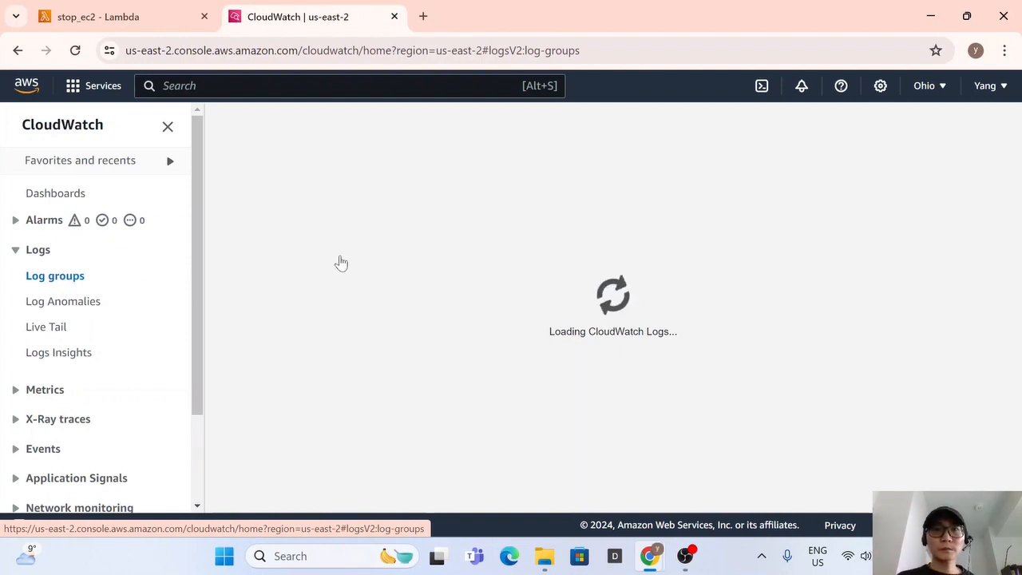
# Search the services for 'event bri' from the stop_ec2 page and open Amazon EventBridge there.
pyautogui.click(128, 18)
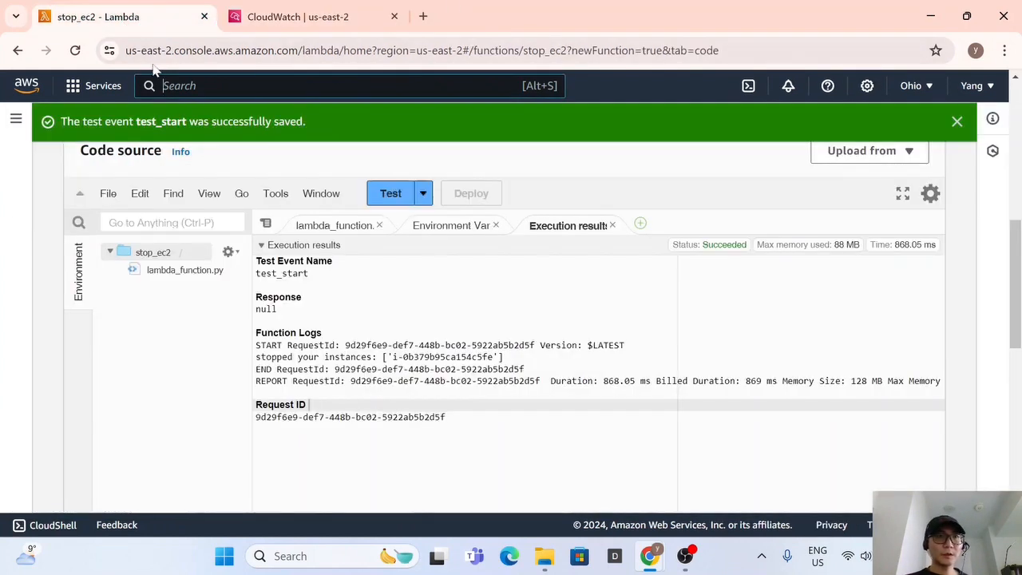
pyautogui.hotkey('alt', 's')
pyautogui.write('eve')
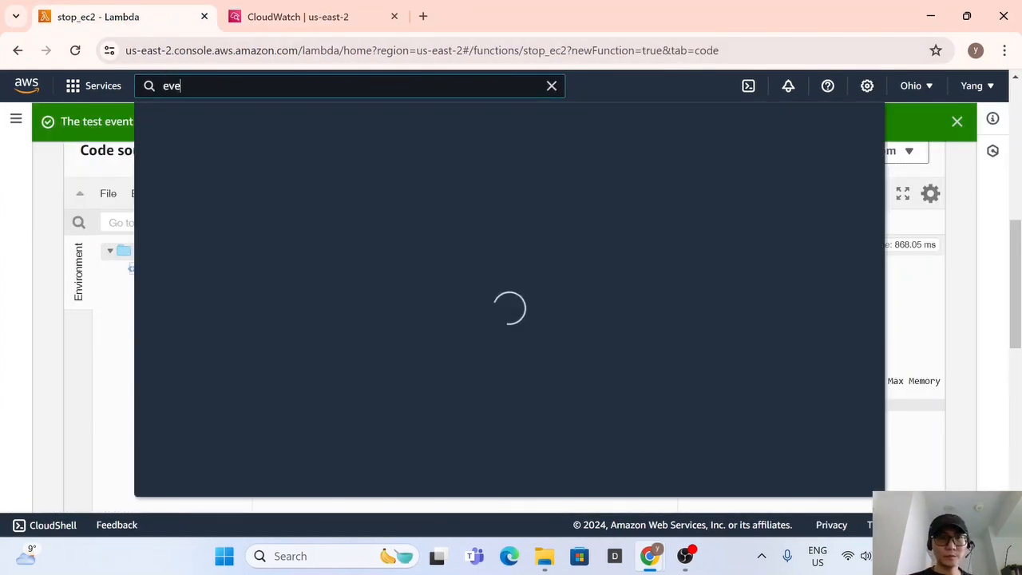
pyautogui.write('nt bri')
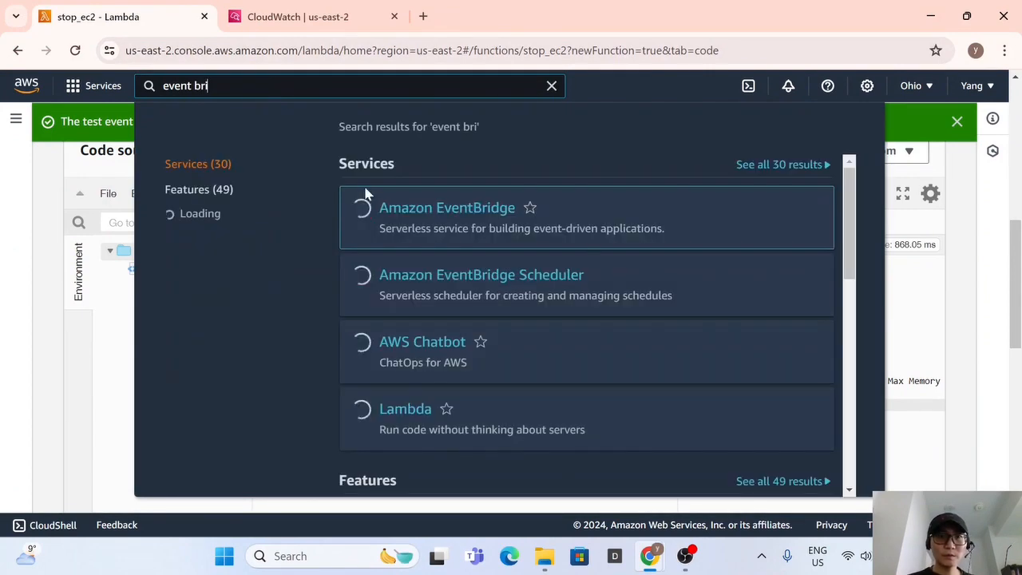
# Open the /aws/lambda/start_ec2 and /aws/lambda/stop_ec2 log groups from the CloudWatch list, each in its own browser tab.
pyautogui.click(319, 19)
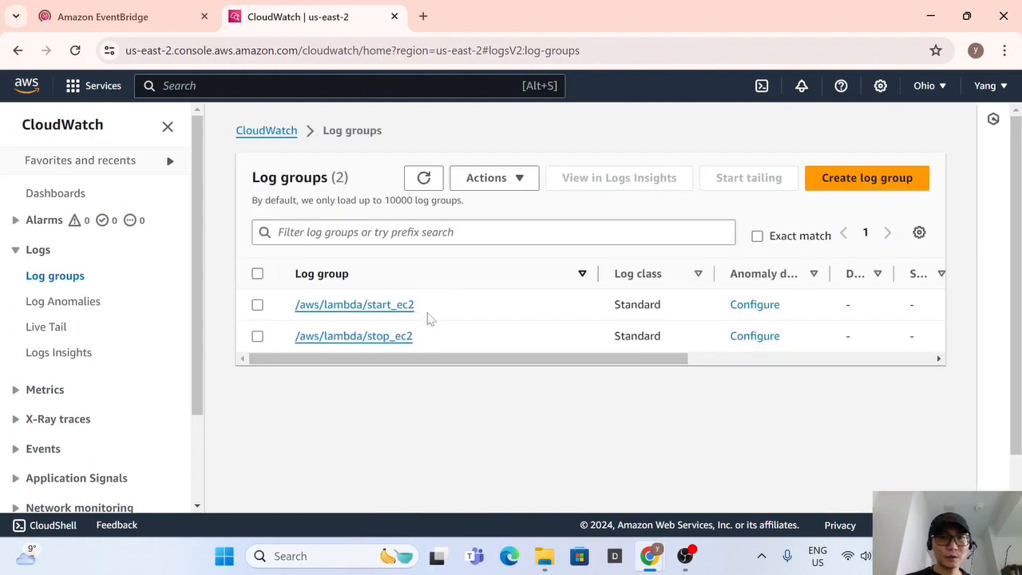
pyautogui.moveTo(428, 360); pyautogui.dragTo(399, 369)
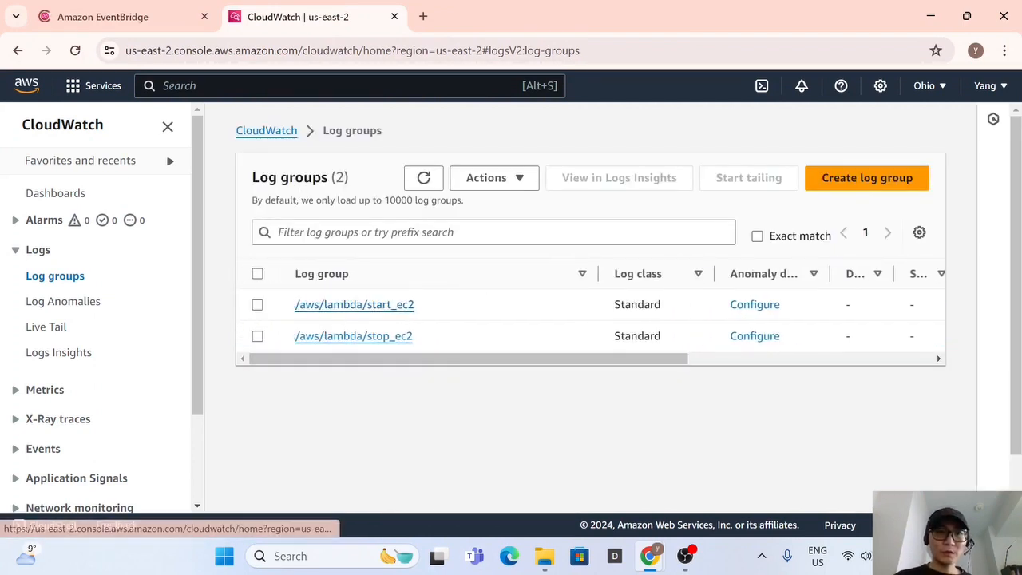
pyautogui.middleClick(391, 313)
pyautogui.middleClick(392, 345)
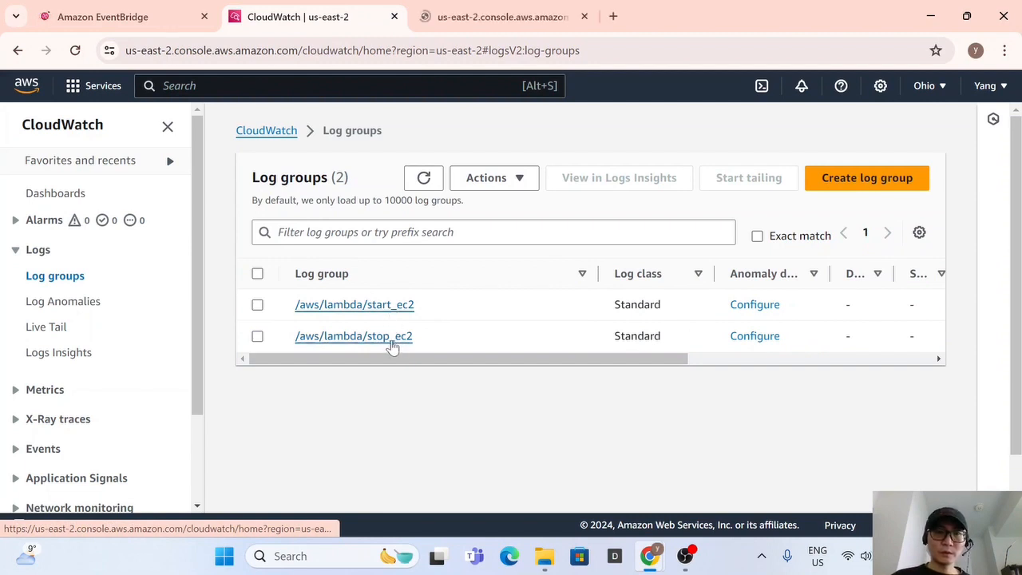
pyautogui.click(482, 10)
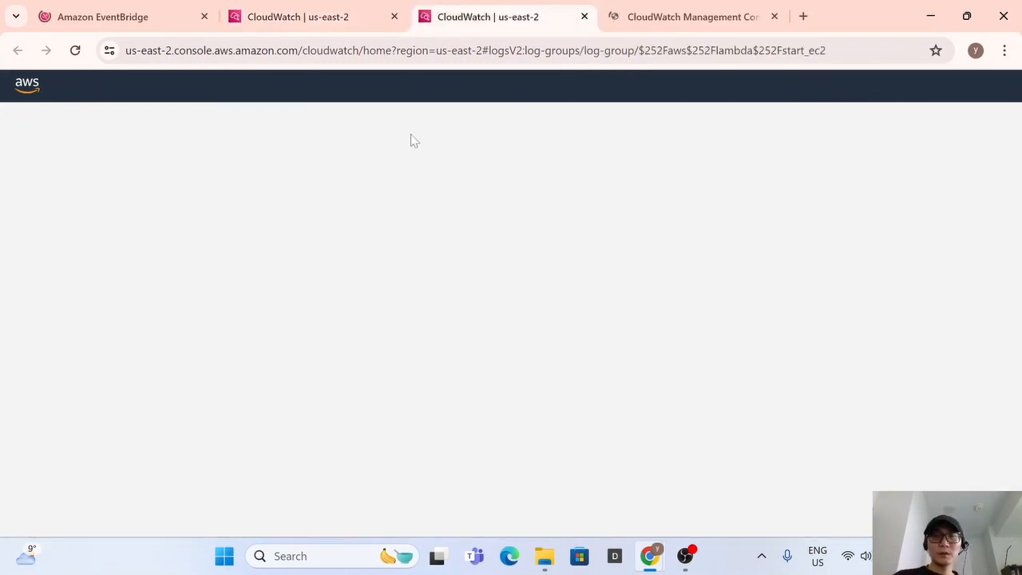
pyautogui.click(669, 18)
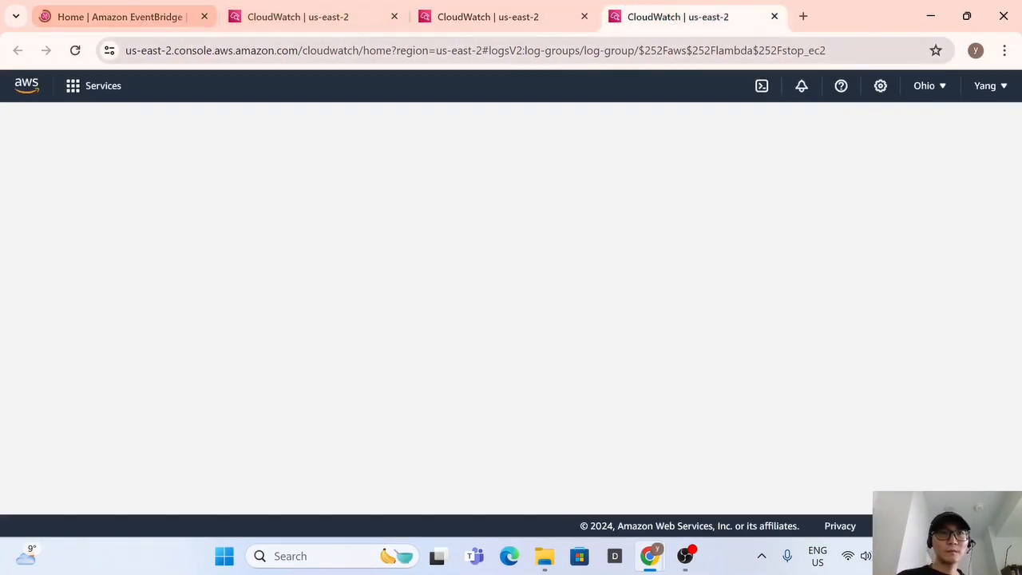
pyautogui.click(523, 11)
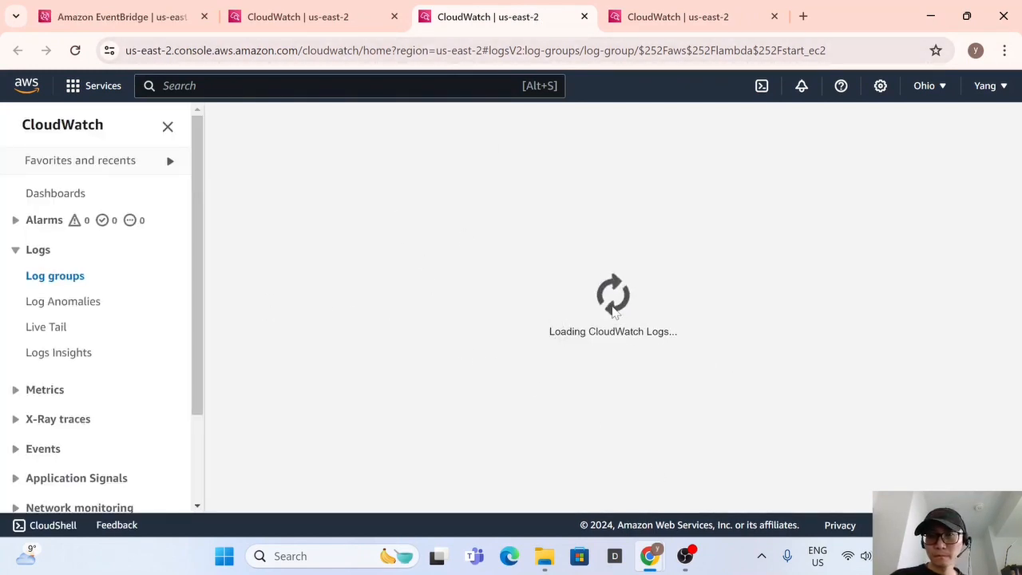
pyautogui.click(647, 17)
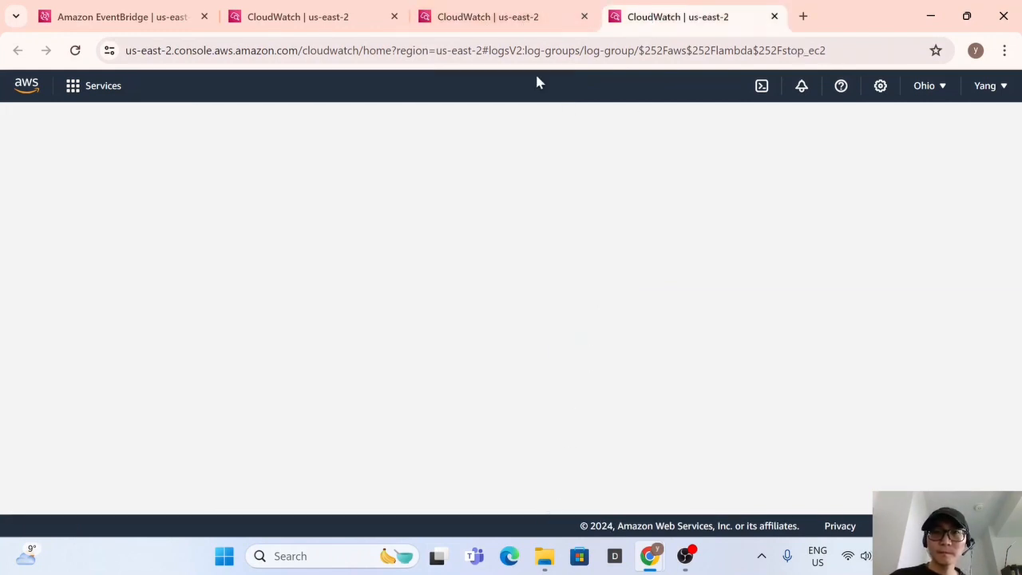
pyautogui.click(495, 17)
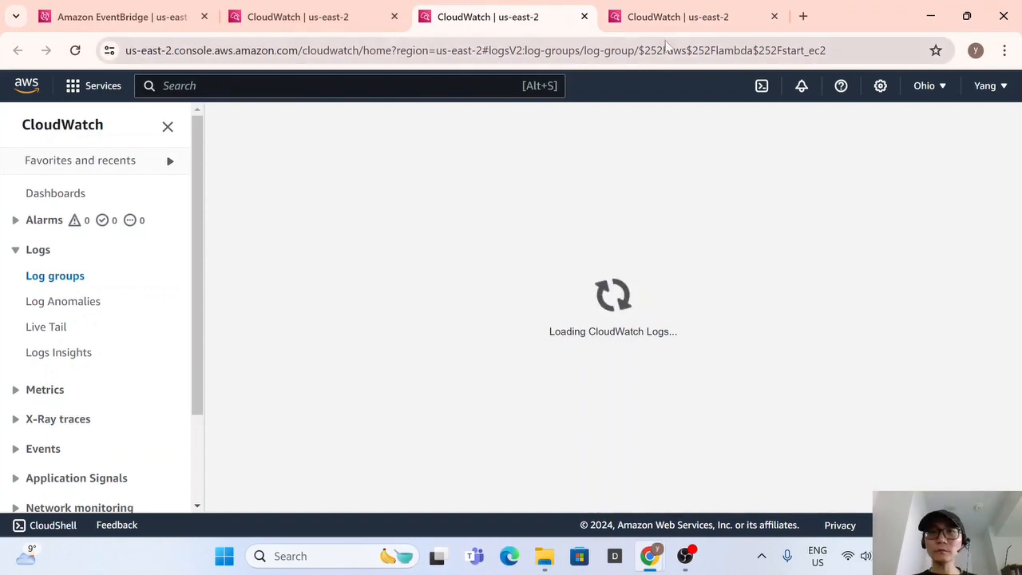
pyautogui.click(679, 17)
pyautogui.click(488, 14)
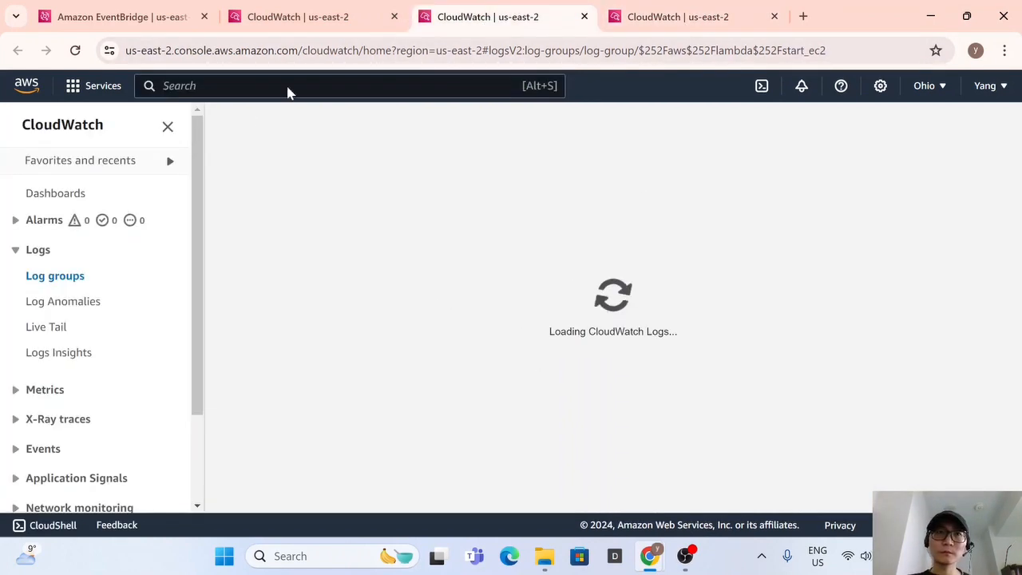
pyautogui.click(366, 22)
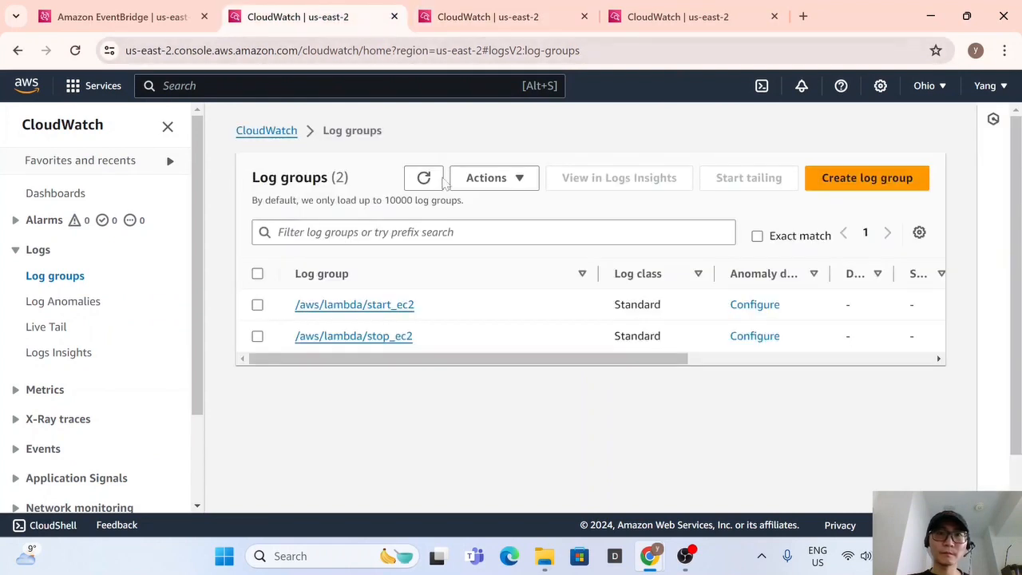
pyautogui.moveTo(595, 358); pyautogui.dragTo(867, 376)
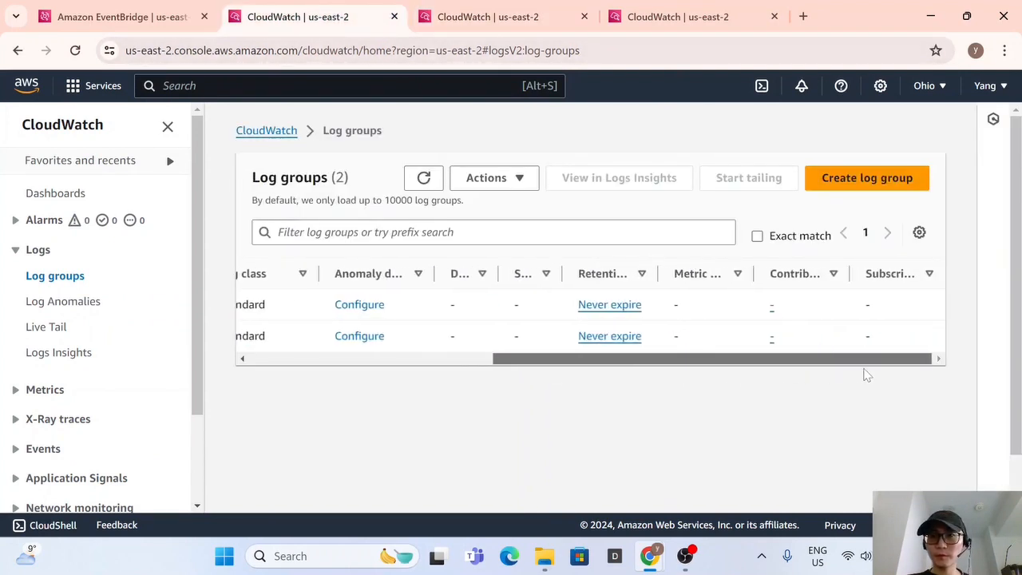
pyautogui.click(483, 16)
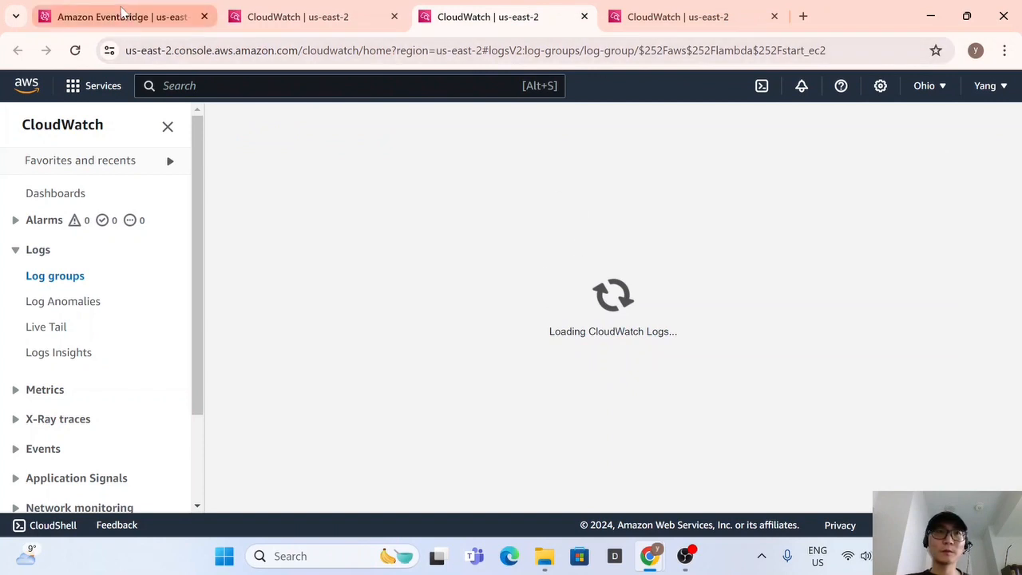
pyautogui.click(119, 16)
pyautogui.scroll(-2, 92, 312)
pyautogui.scroll(2, 92, 312)
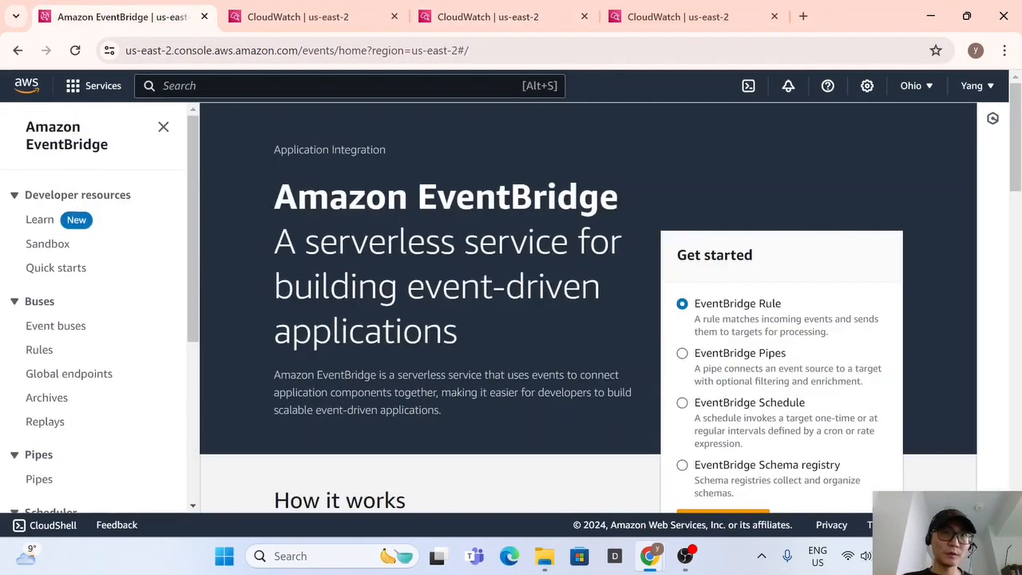
pyautogui.click(536, 19)
pyautogui.click(673, 24)
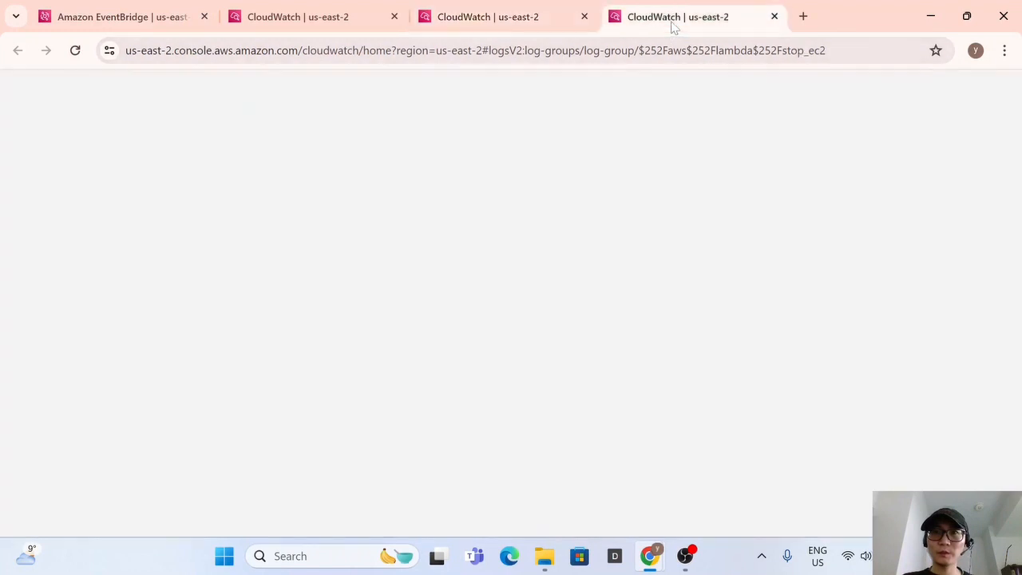
pyautogui.click(523, 24)
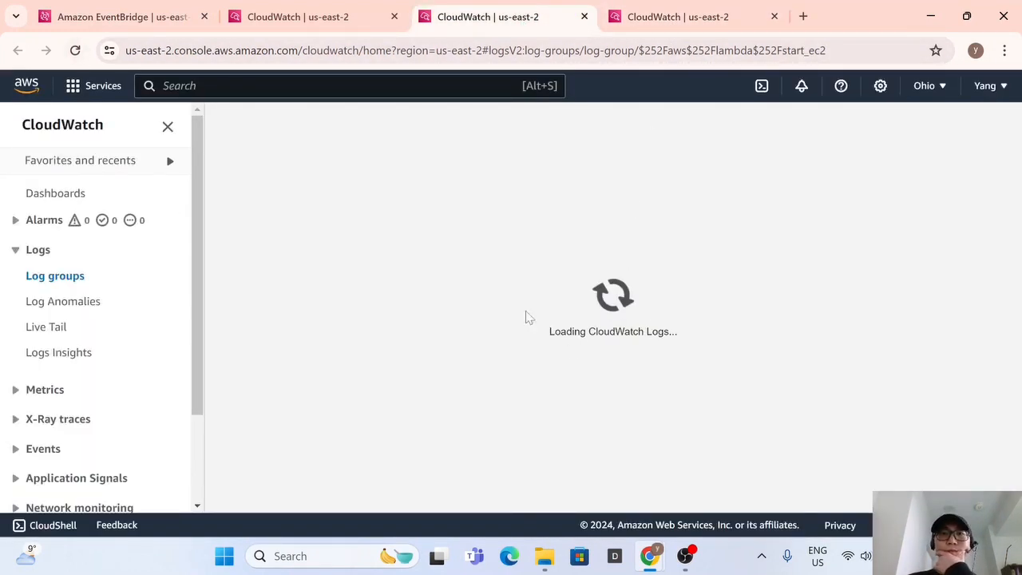
# Return the start_ec2 log group page to the Log groups list and view the /aws/lambda/stop_ec2 log group's details.
pyautogui.click(57, 278)
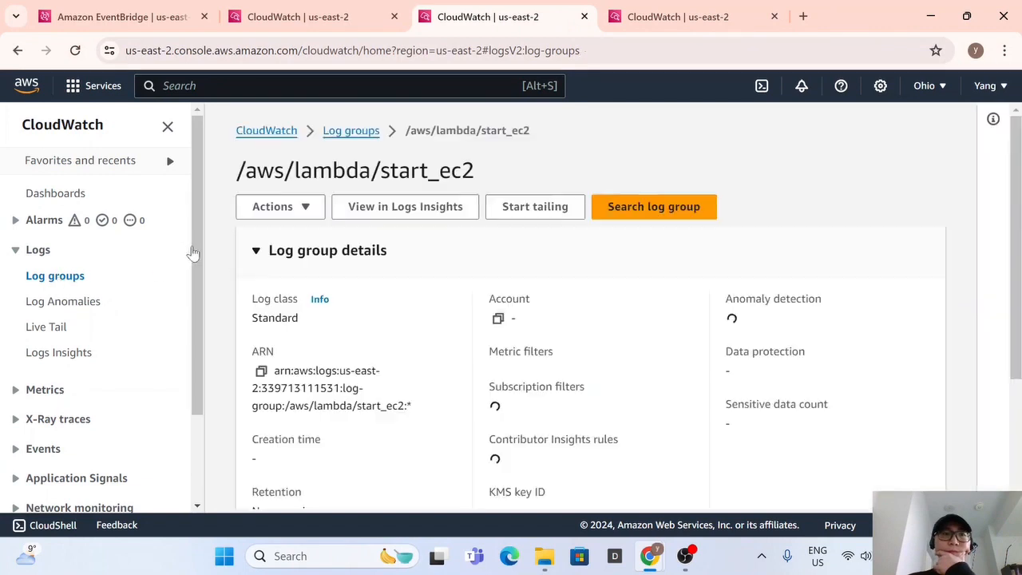
pyautogui.click(639, 24)
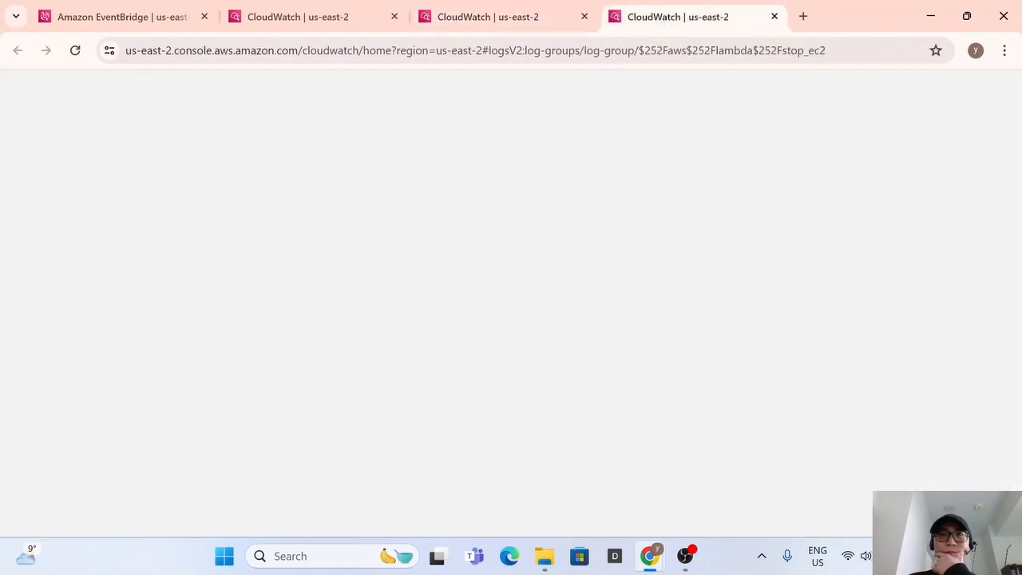
pyautogui.click(506, 27)
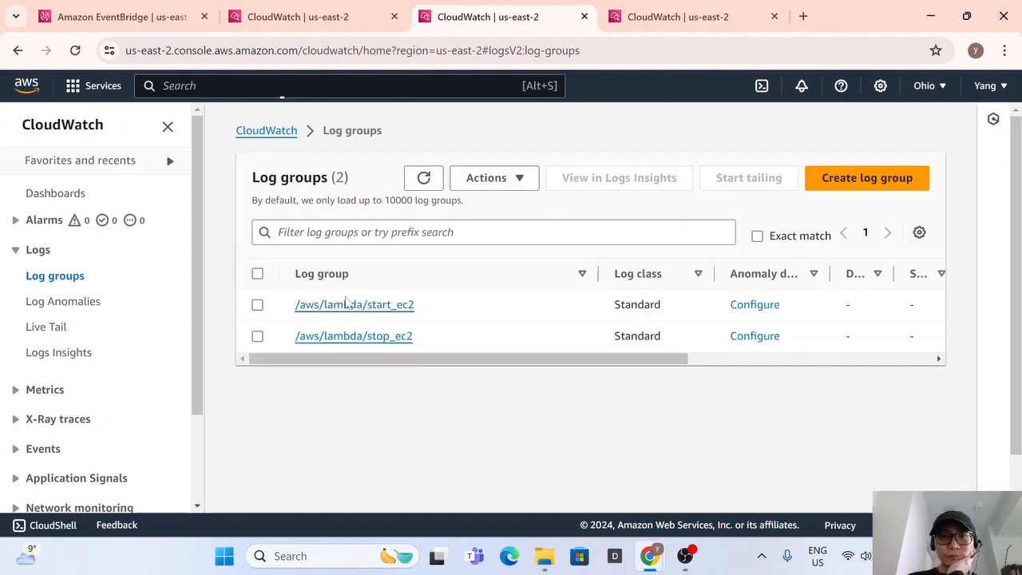
pyautogui.click(646, 17)
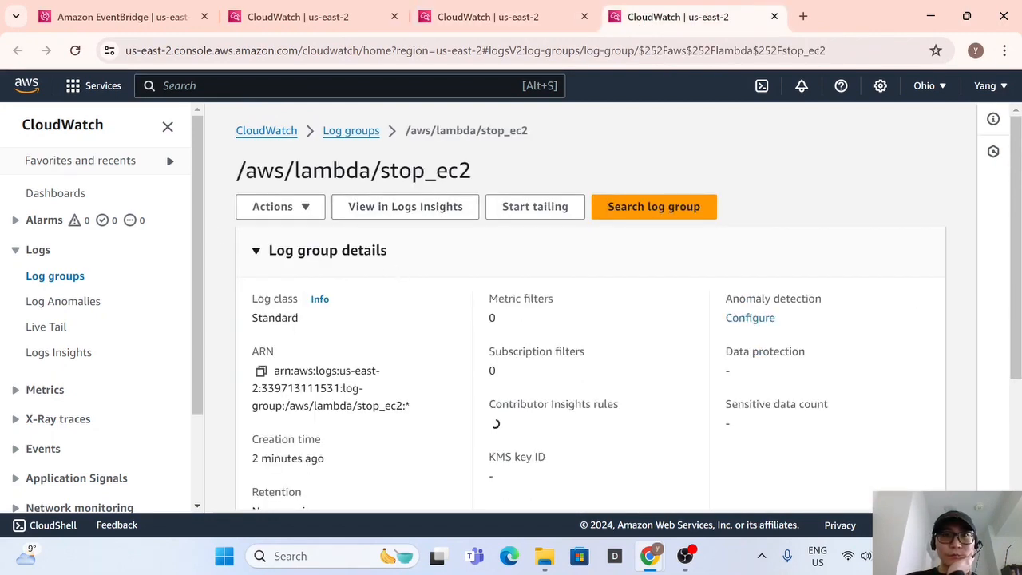
# Widen the Log stream column of the stop_ec2 log group and examine its log stream's last event time.
pyautogui.scroll(-3, 386, 329)
pyautogui.scroll(-2, 440, 372)
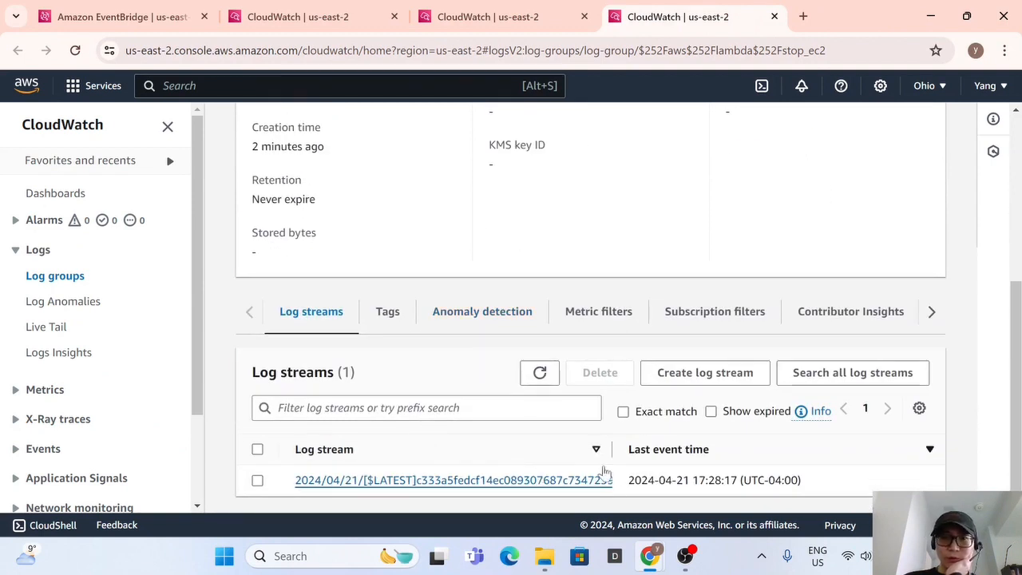
pyautogui.moveTo(613, 449); pyautogui.dragTo(648, 449)
pyautogui.moveTo(718, 480); pyautogui.dragTo(834, 480)
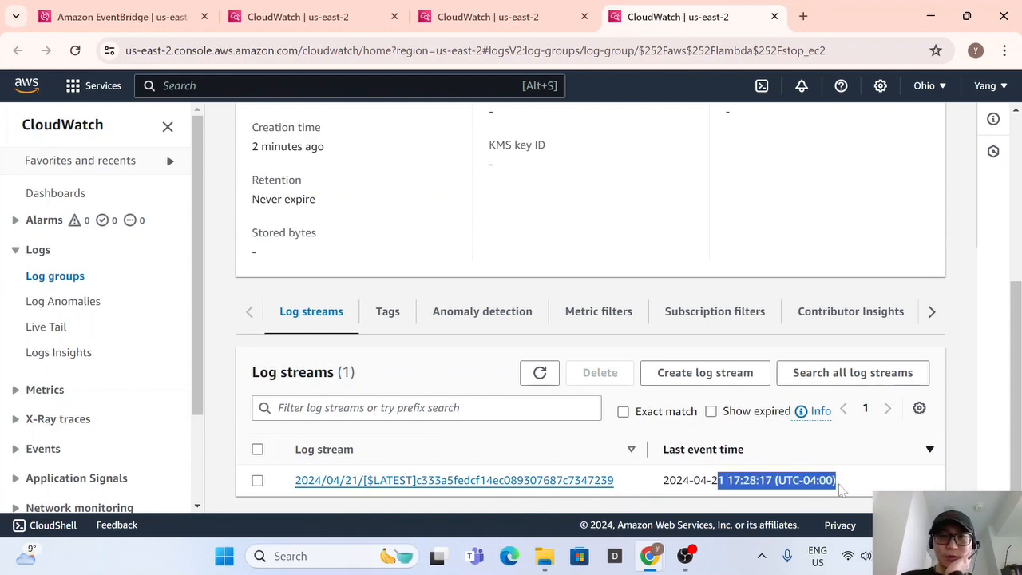
pyautogui.click(531, 22)
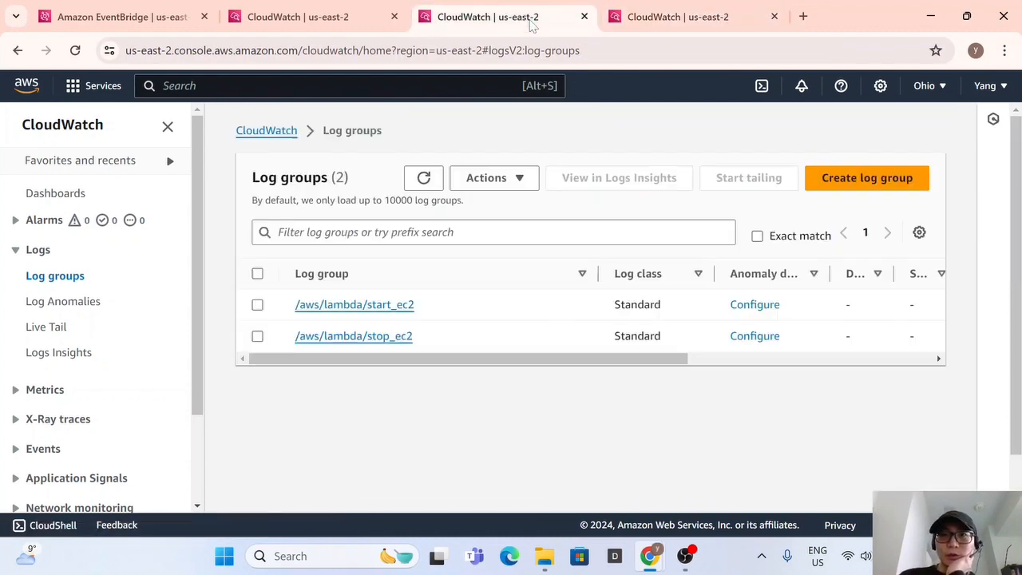
pyautogui.click(644, 24)
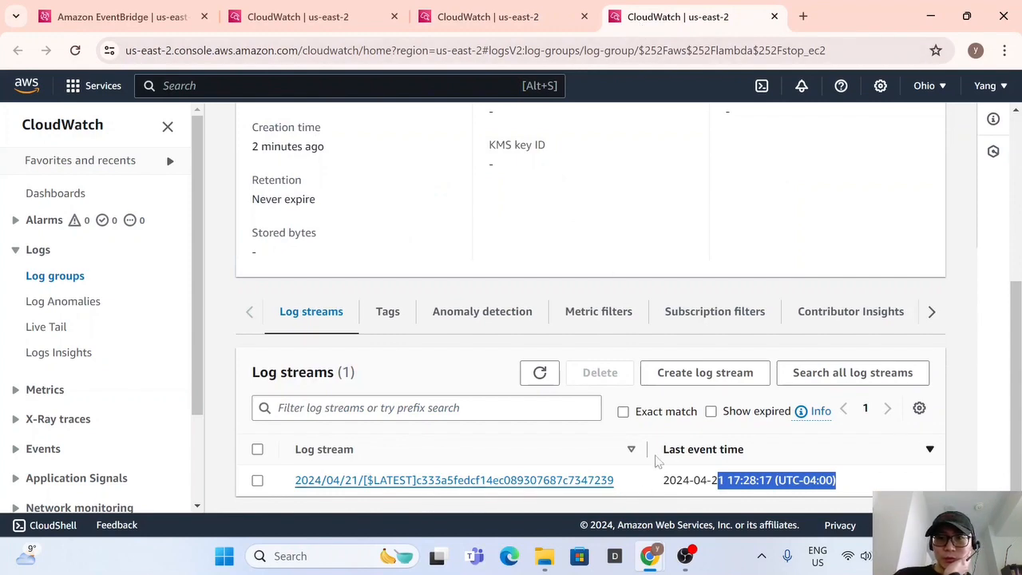
pyautogui.scroll(4, 656, 461)
pyautogui.moveTo(380, 170); pyautogui.dragTo(476, 170)
pyautogui.scroll(-5, 474, 247)
# Open the /aws/lambda/start_ec2 log group from the Log groups list and view its log stream's last event time.
pyautogui.click(487, 16)
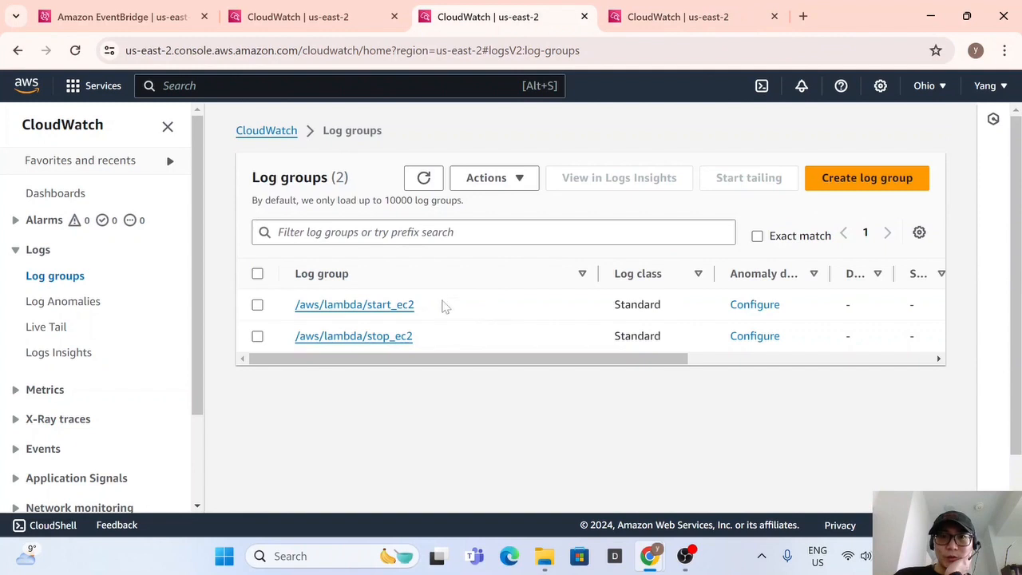
pyautogui.click(402, 305)
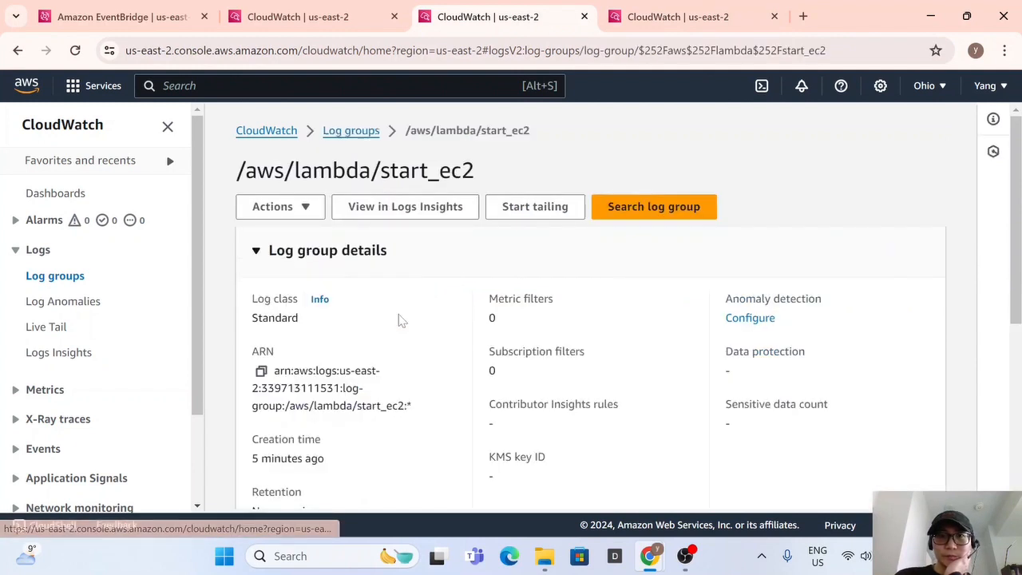
pyautogui.scroll(-4, 401, 320)
pyautogui.moveTo(665, 480); pyautogui.dragTo(740, 480)
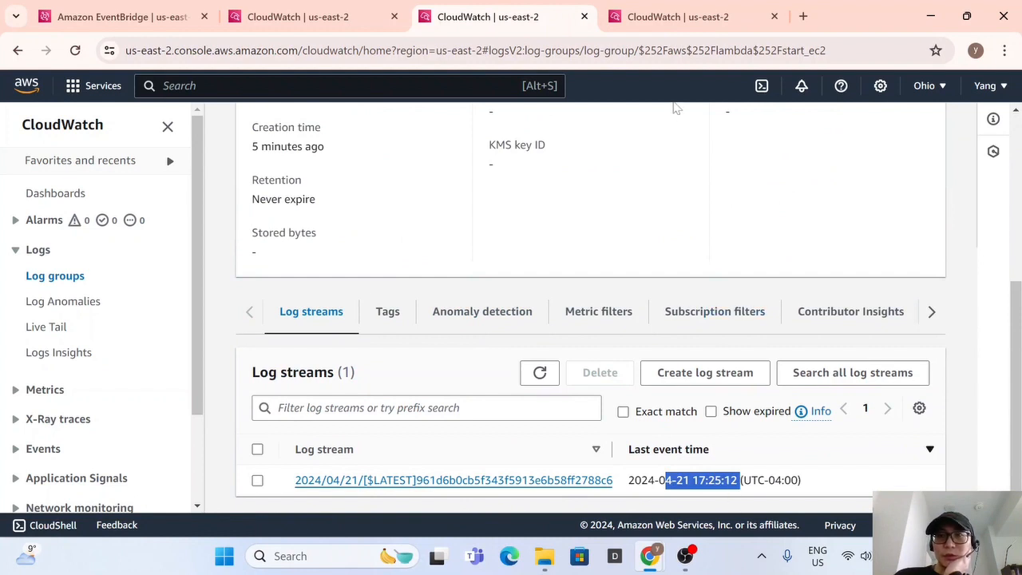
# Compare the last event times of the start_ec2 and stop_ec2 log streams across their two browser tabs.
pyautogui.click(669, 17)
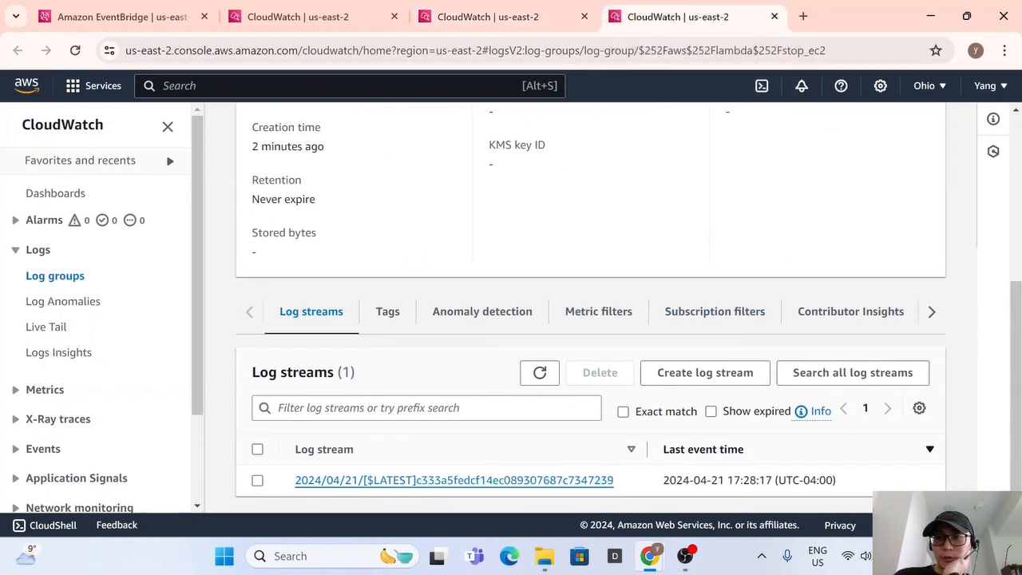
pyautogui.click(521, 24)
pyautogui.click(706, 480)
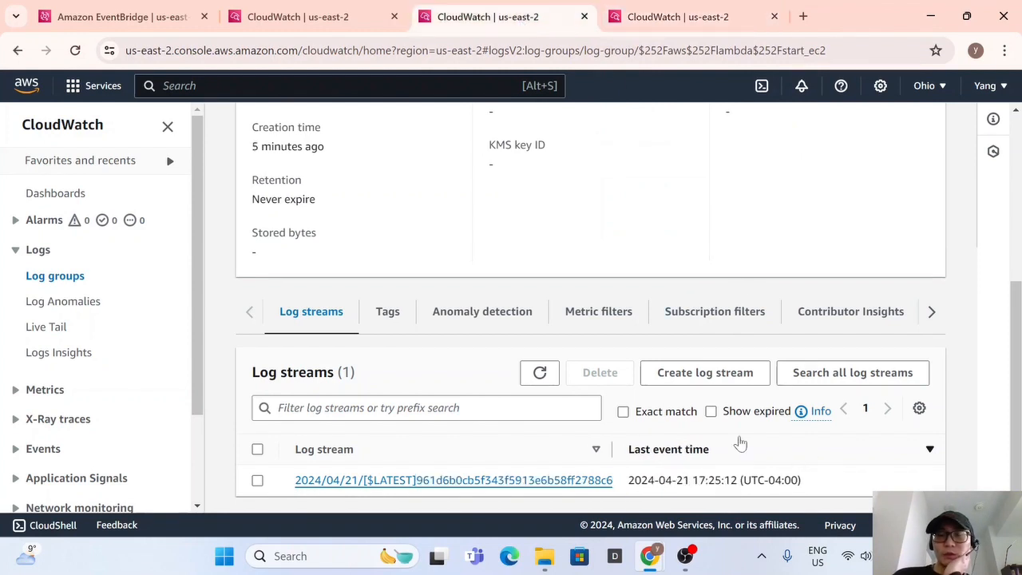
pyautogui.click(718, 24)
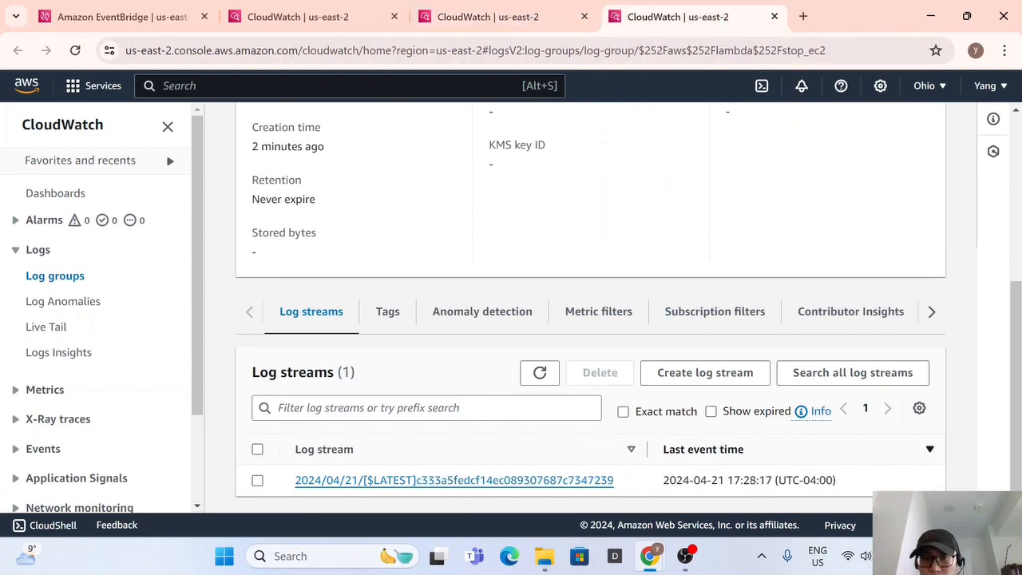
pyautogui.moveTo(727, 479); pyautogui.dragTo(792, 480)
# Open the Scheduler's Schedules page in Amazon EventBridge and start creating a new schedule.
pyautogui.click(118, 22)
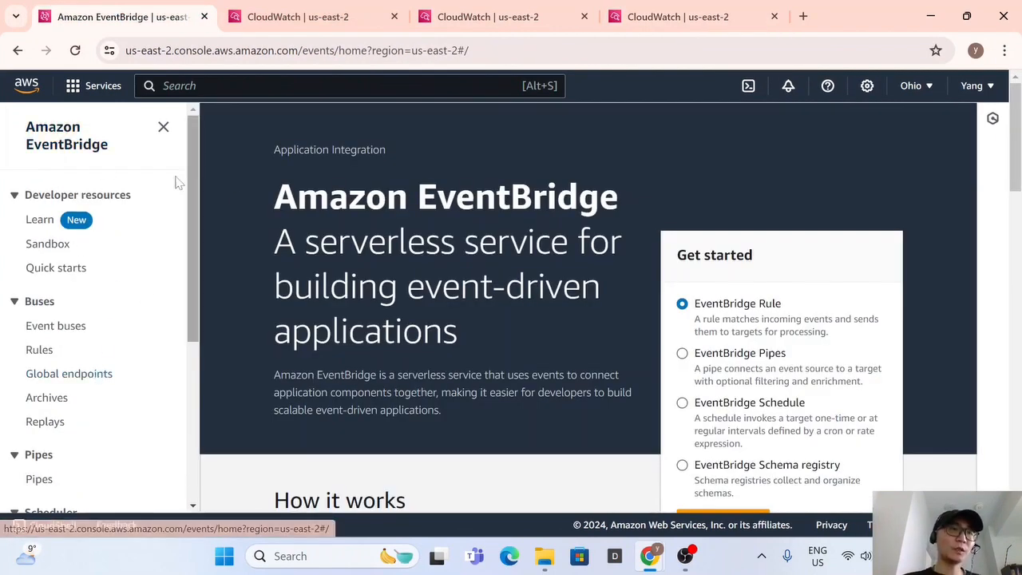
pyautogui.scroll(-2, 112, 264)
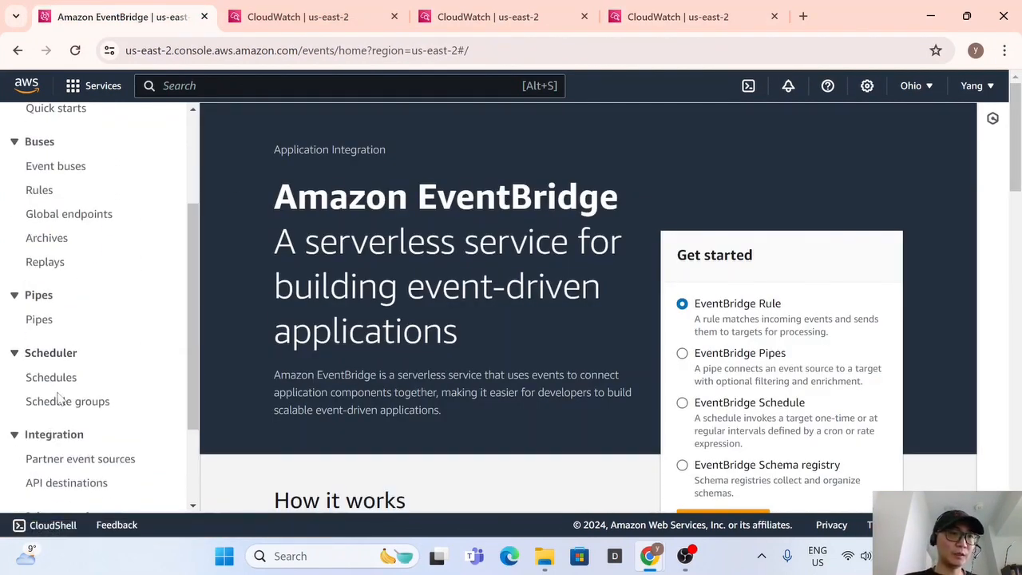
pyautogui.scroll(2, 64, 375)
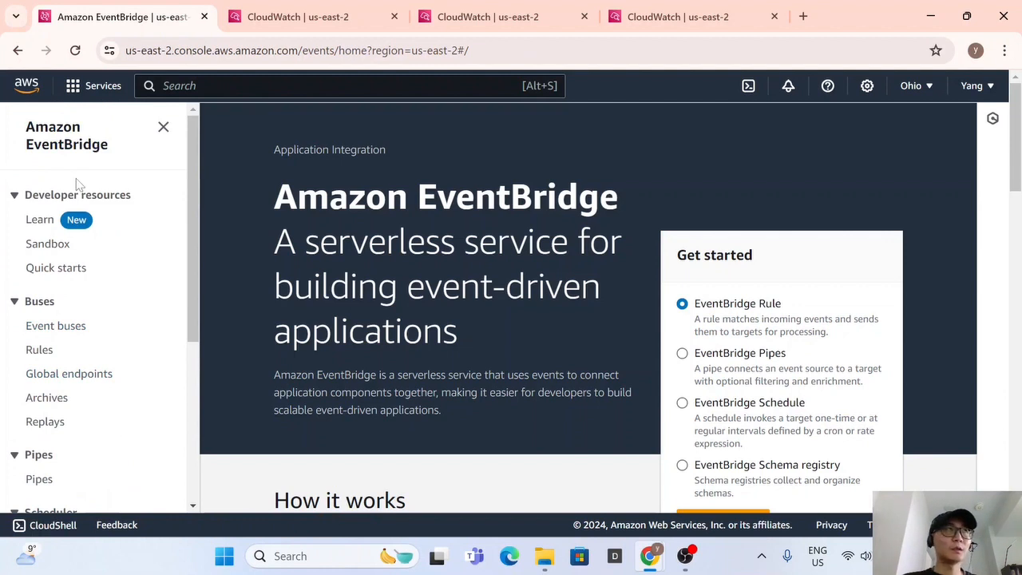
pyautogui.scroll(-3, 78, 240)
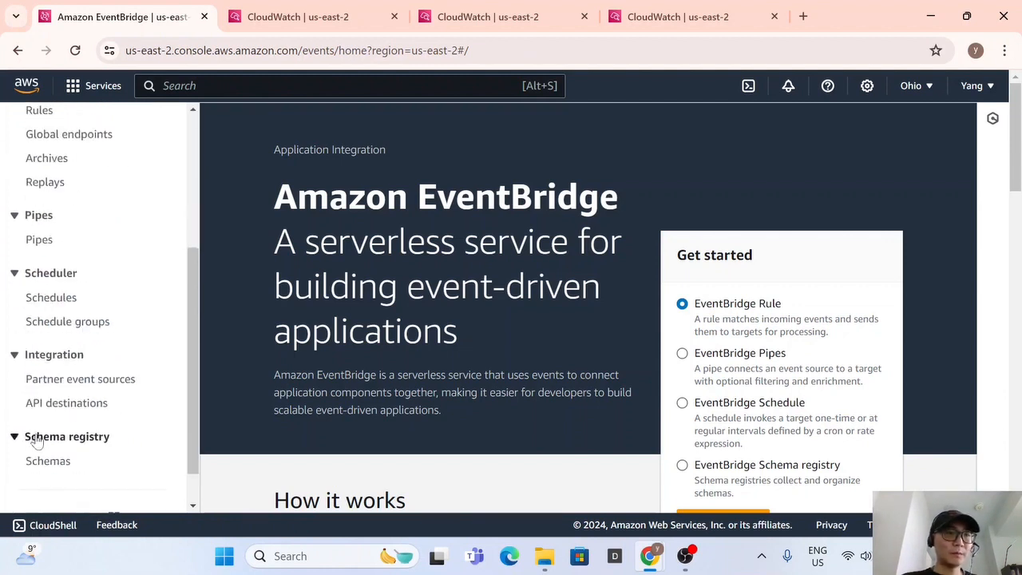
pyautogui.click(55, 300)
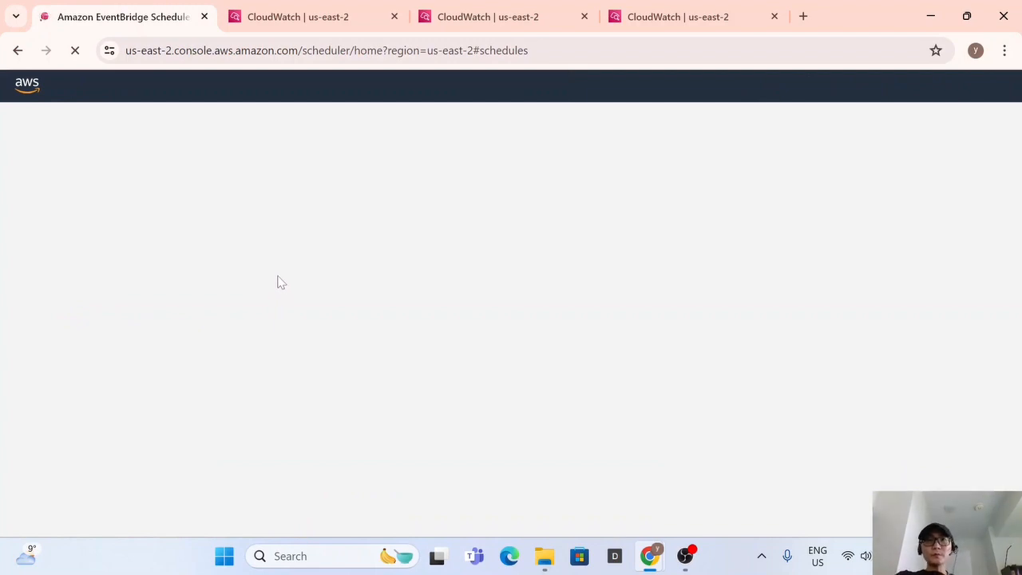
pyautogui.scroll(-5, 249, 263)
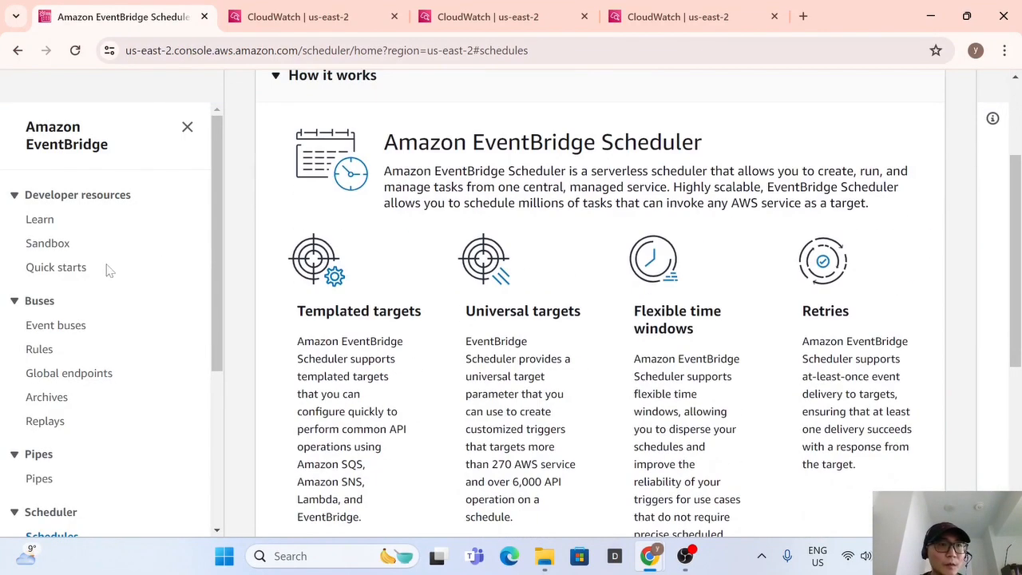
pyautogui.scroll(-2, 435, 335)
pyautogui.click(851, 255)
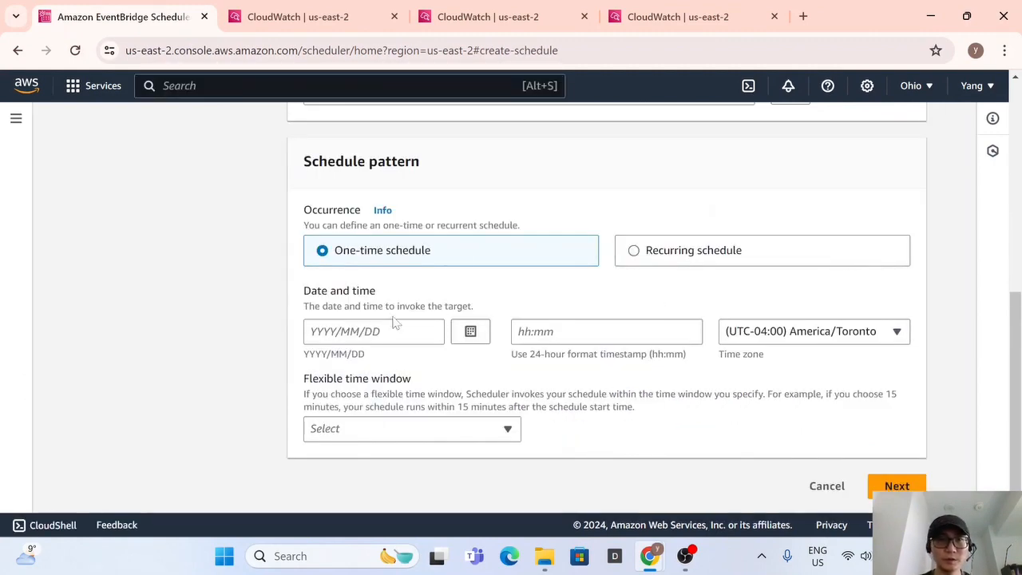
# Make the schedule pattern a recurring schedule with the rate-based schedule type.
pyautogui.scroll(2, 695, 300)
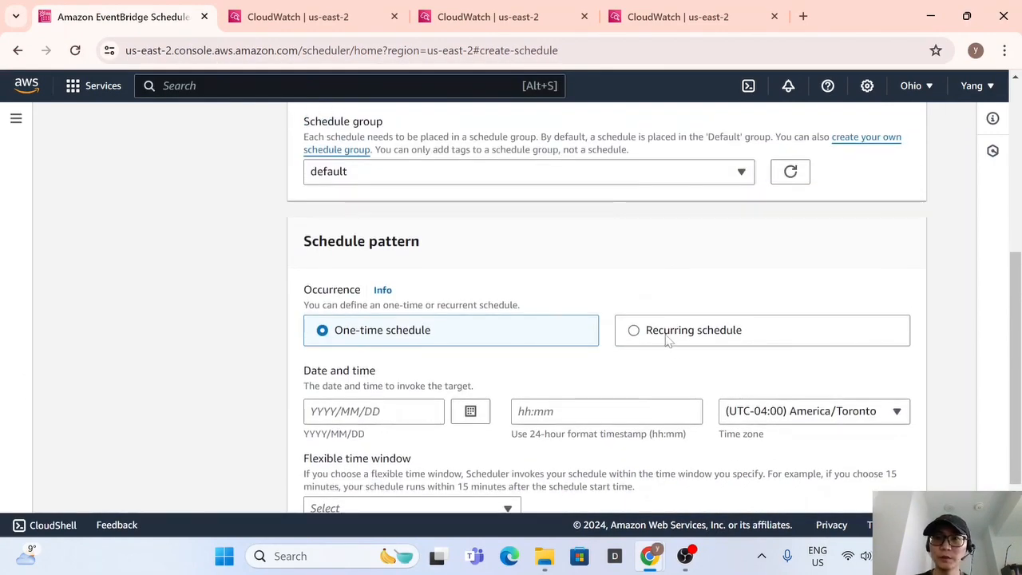
pyautogui.click(664, 339)
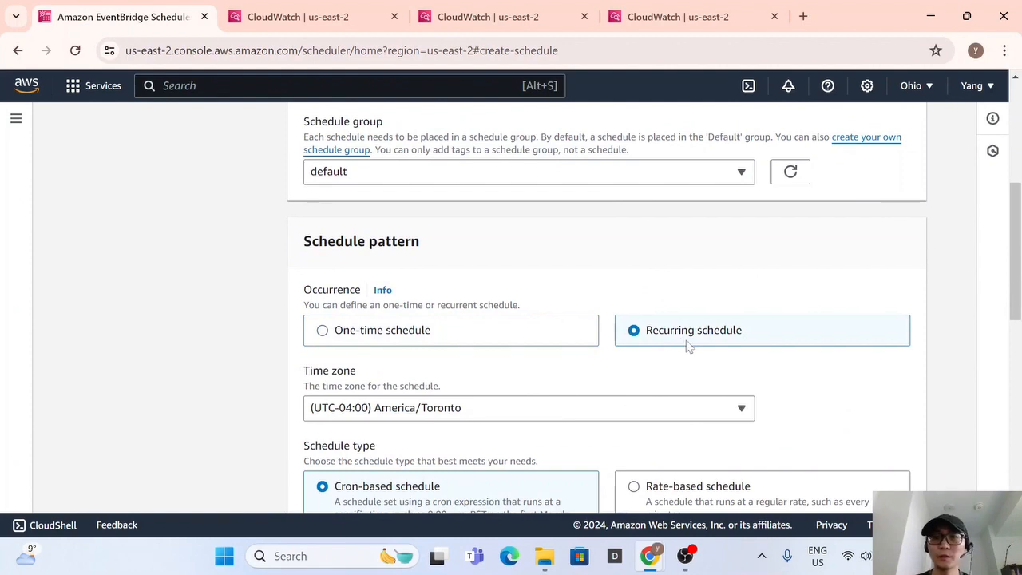
pyautogui.scroll(-1, 690, 344)
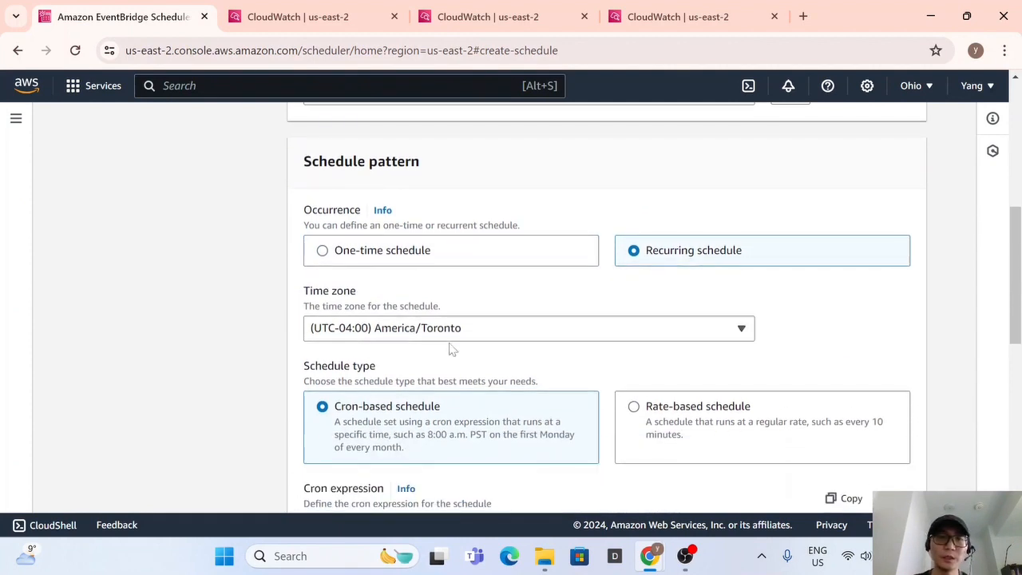
pyautogui.scroll(-2, 413, 333)
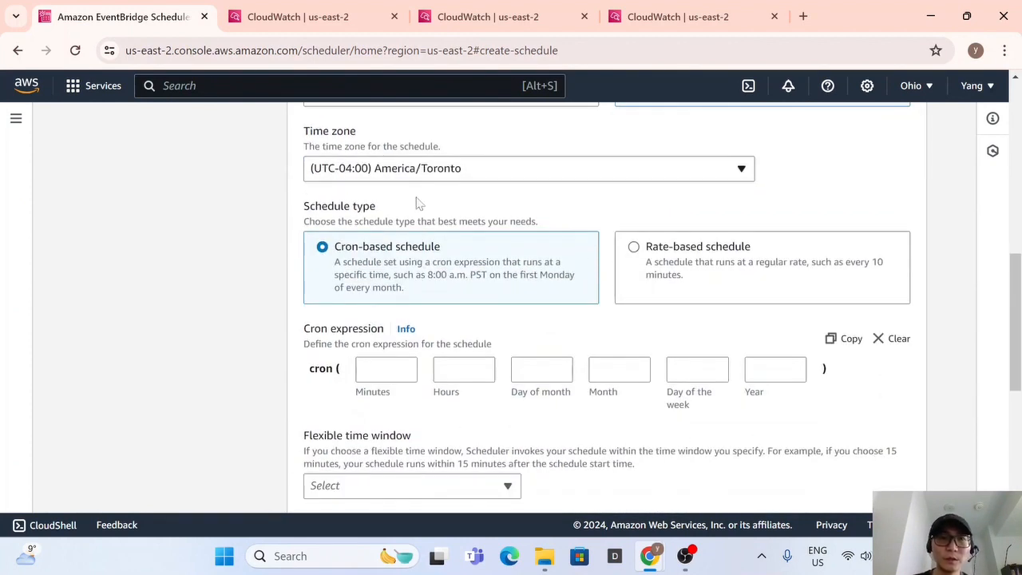
pyautogui.click(705, 252)
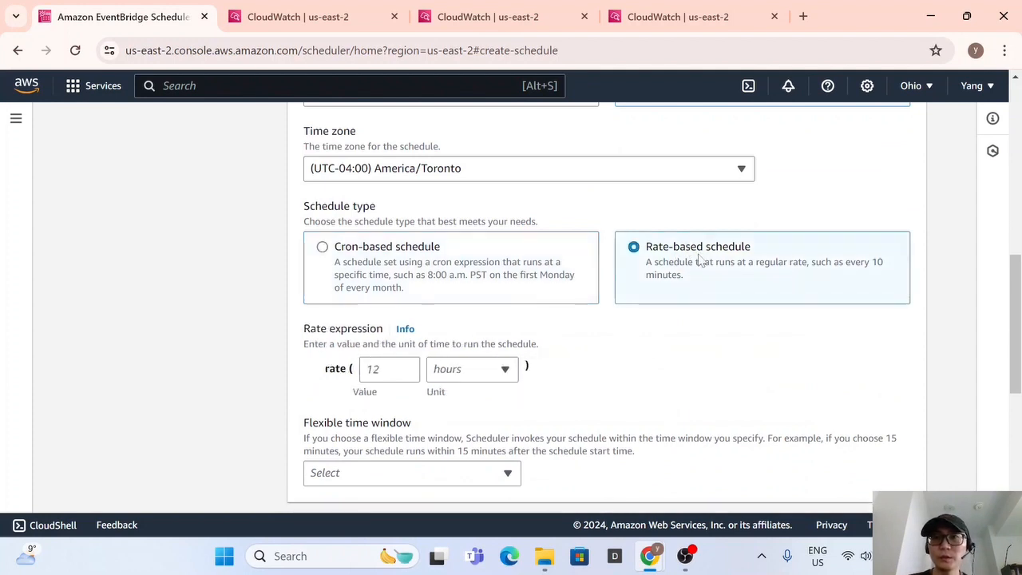
pyautogui.scroll(-1, 359, 328)
# Set the schedule's rate expression to 1 with days as the unit.
pyautogui.click(377, 290)
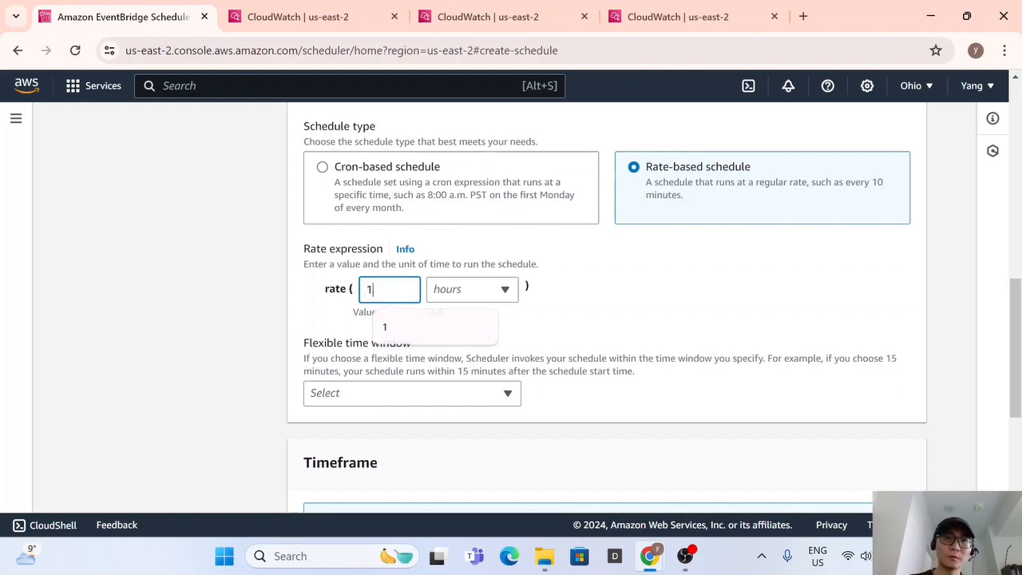
pyautogui.click(479, 289)
pyautogui.click(472, 360)
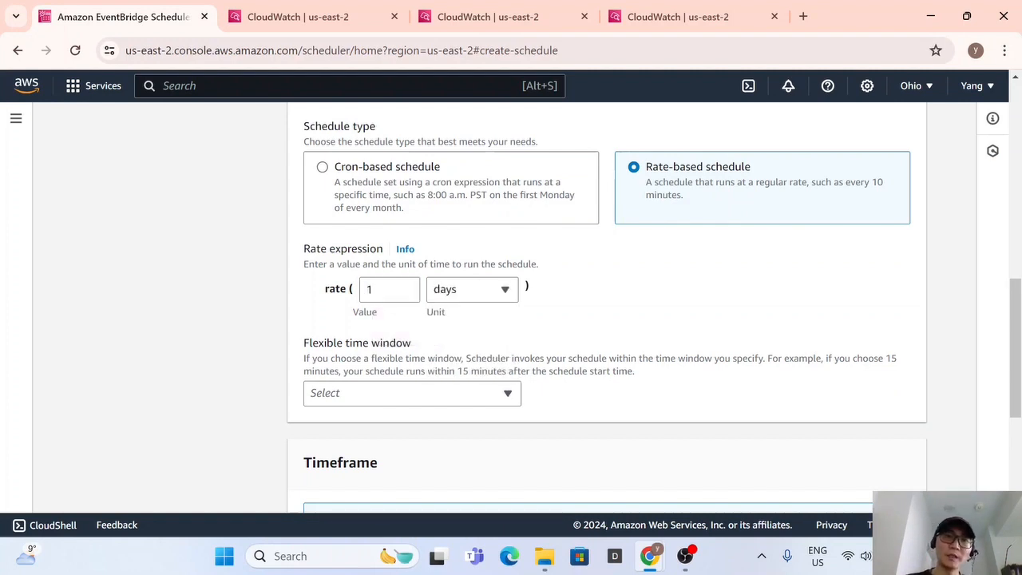
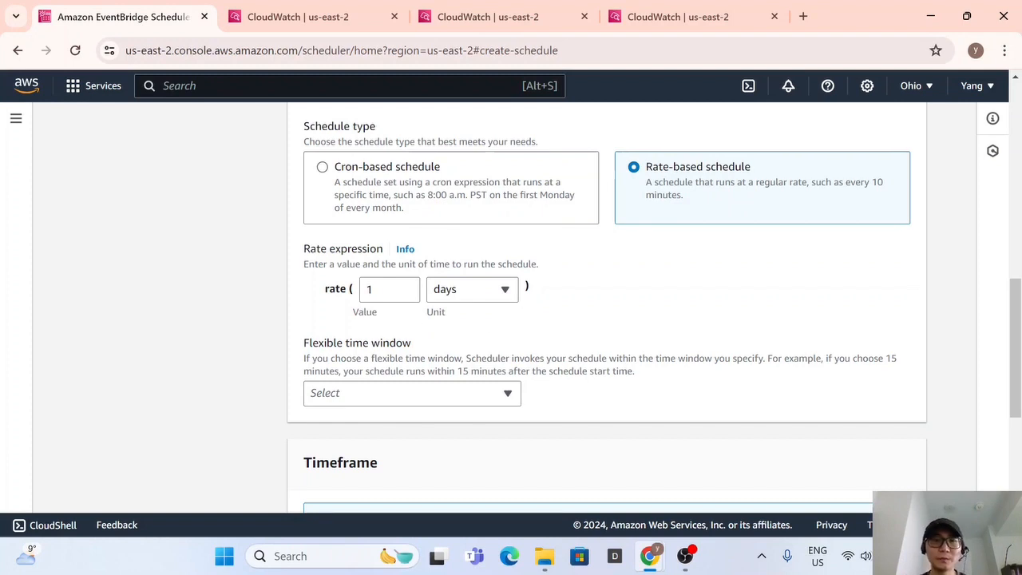
# Set the schedule's rate expression to 5 with minutes as the unit.
pyautogui.doubleClick(370, 289)
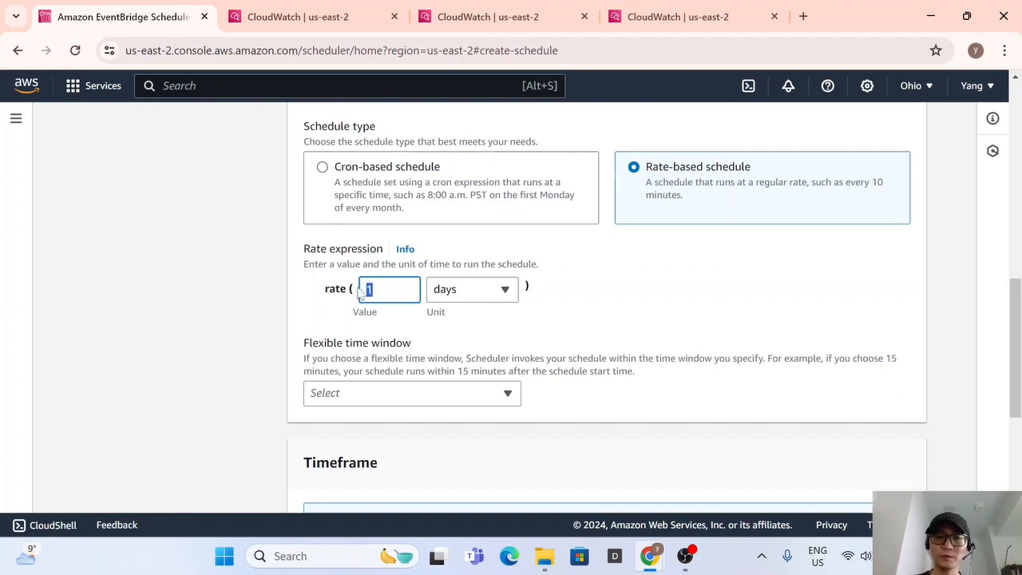
pyautogui.press('BackSpace')
pyautogui.click(472, 291)
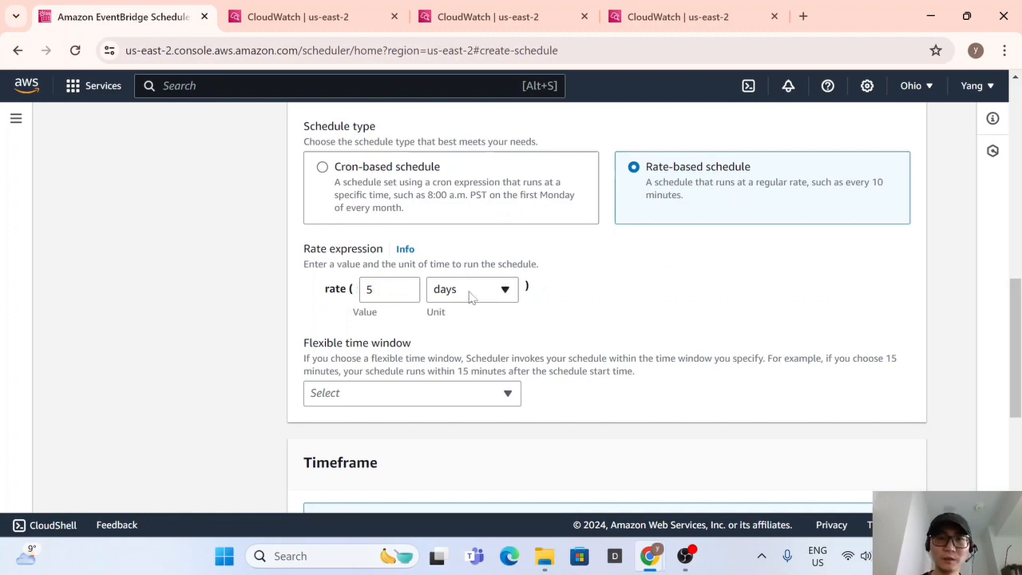
pyautogui.click(478, 318)
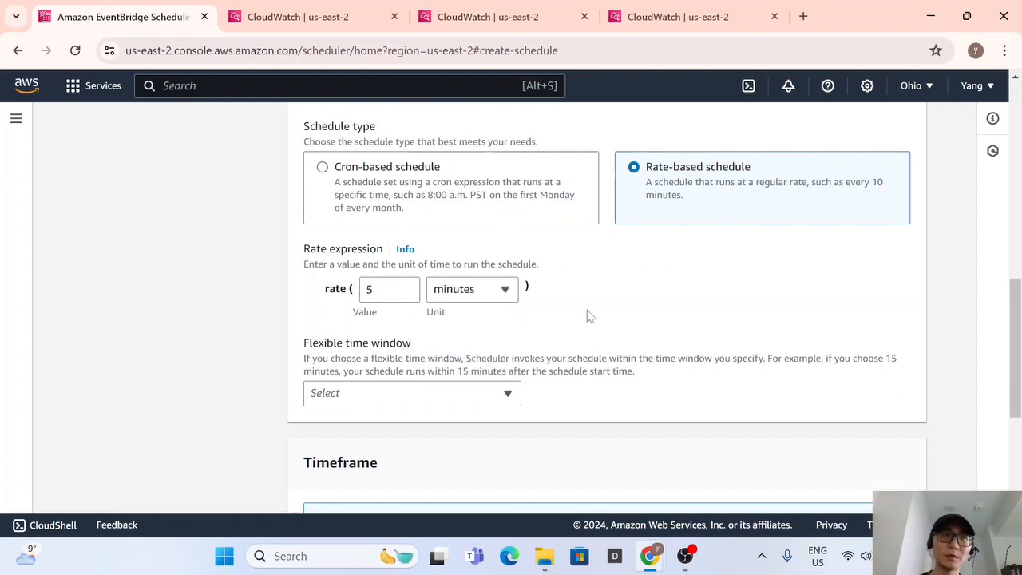
# Choose an option for the schedule's flexible time window.
pyautogui.scroll(1, 479, 279)
pyautogui.scroll(-1, 495, 293)
pyautogui.scroll(-1, 479, 332)
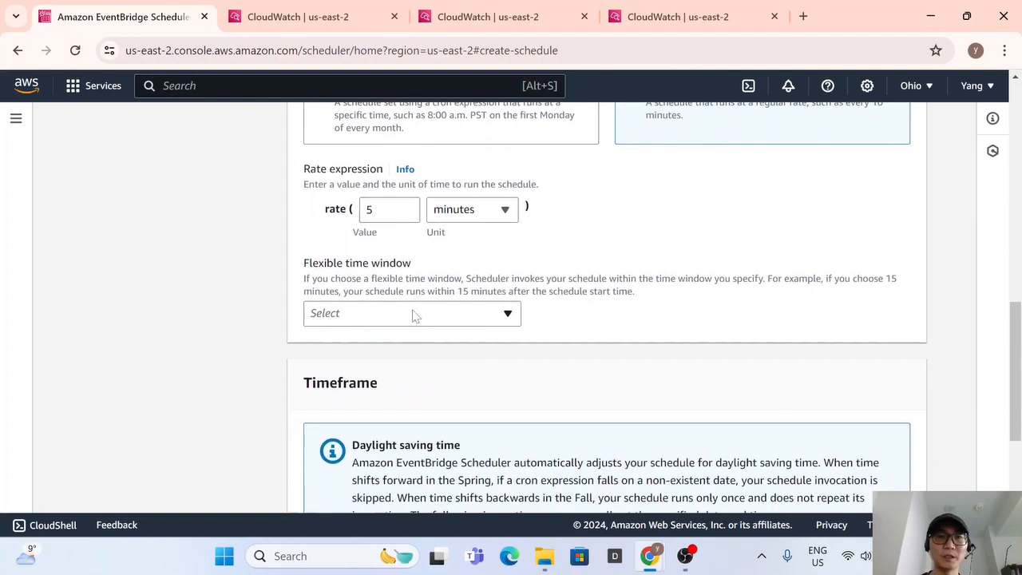
pyautogui.click(413, 315)
pyautogui.click(354, 127)
pyautogui.scroll(-3, 493, 344)
# Set the schedule's start date and time to 2024/04/21 at 17:40.
pyautogui.click(374, 361)
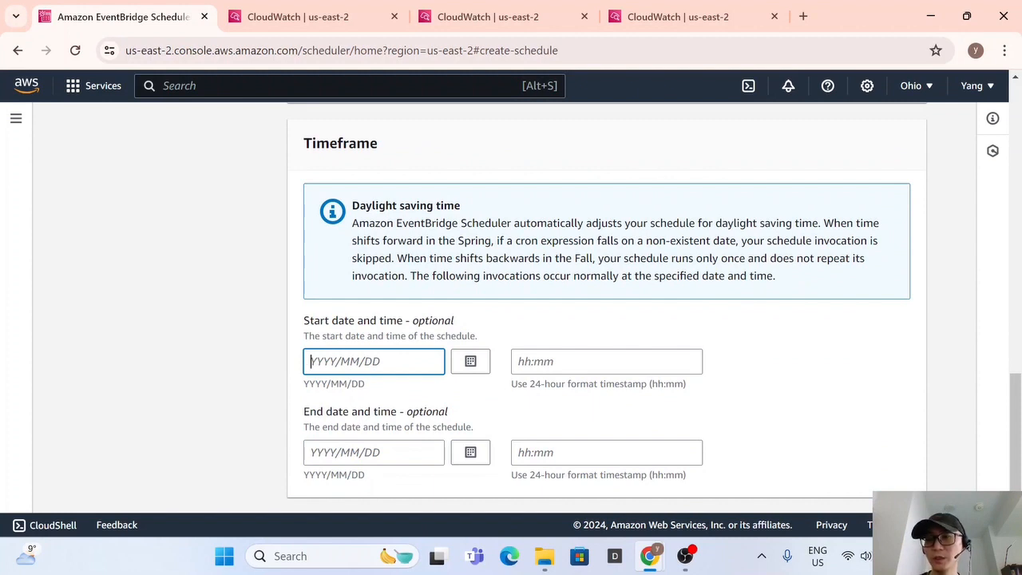
pyautogui.write('2024/04/21')
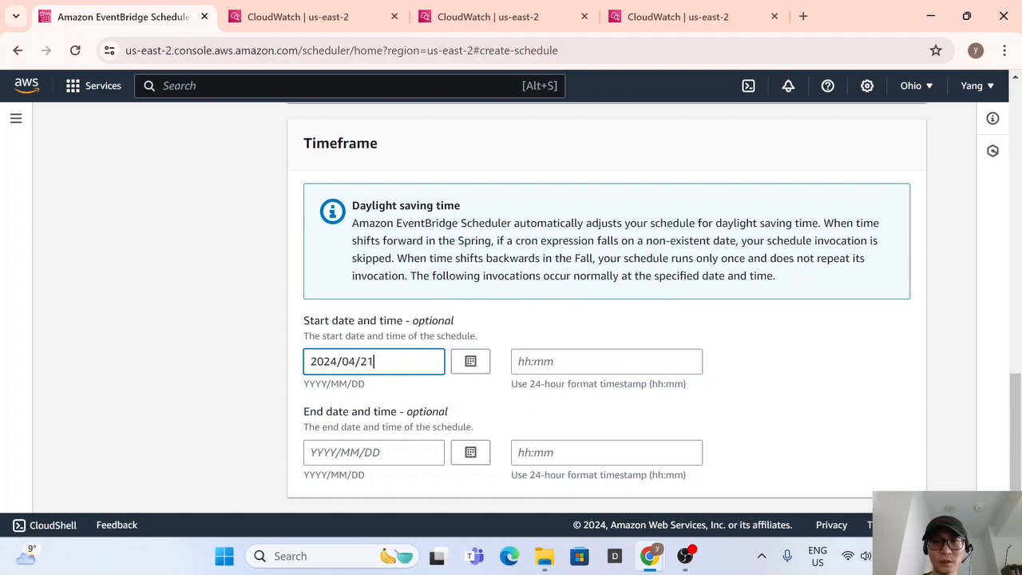
pyautogui.click(559, 362)
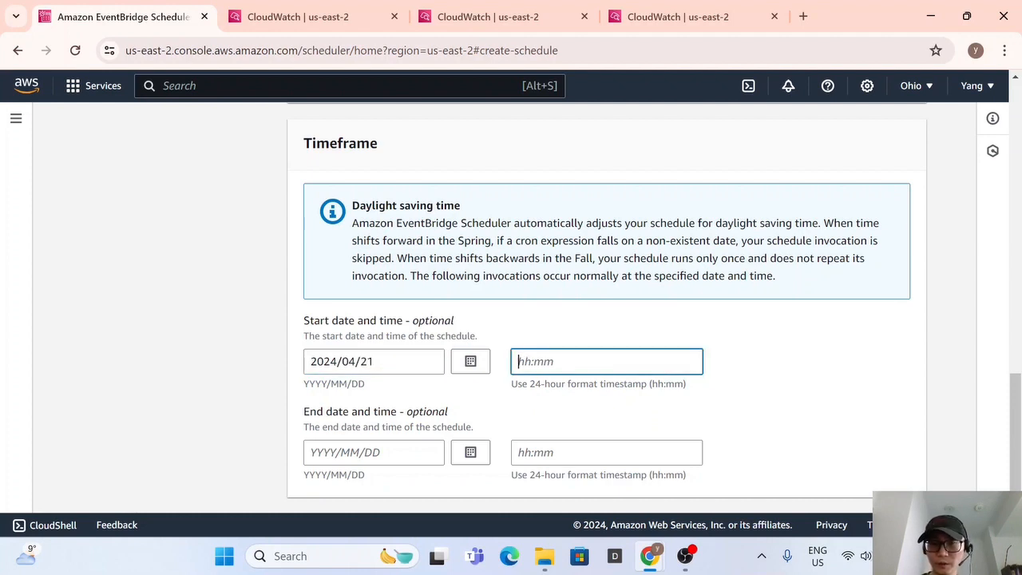
pyautogui.write('17:40')
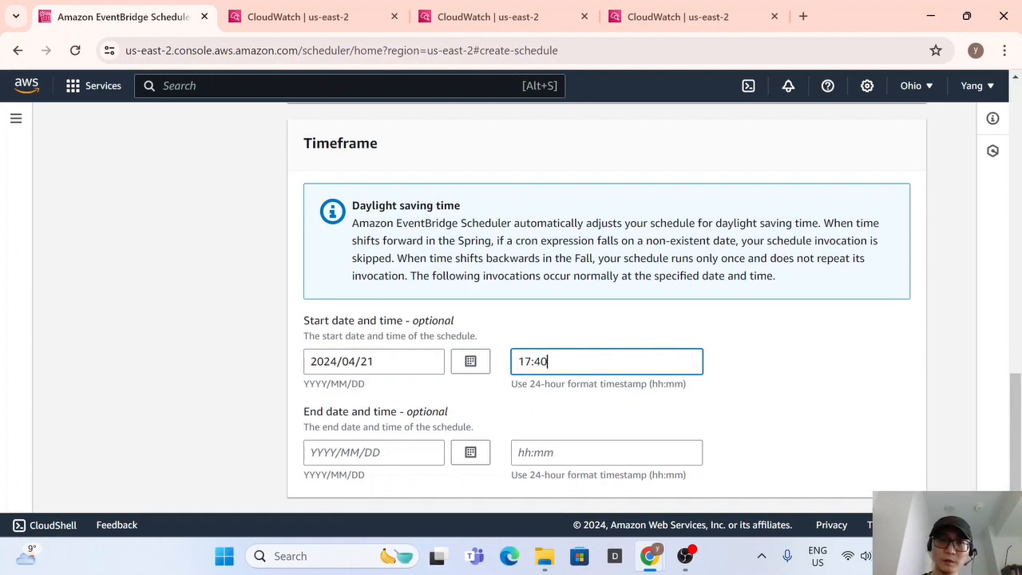
# Name the schedule schedule_start_ec2.
pyautogui.scroll(-1, 783, 378)
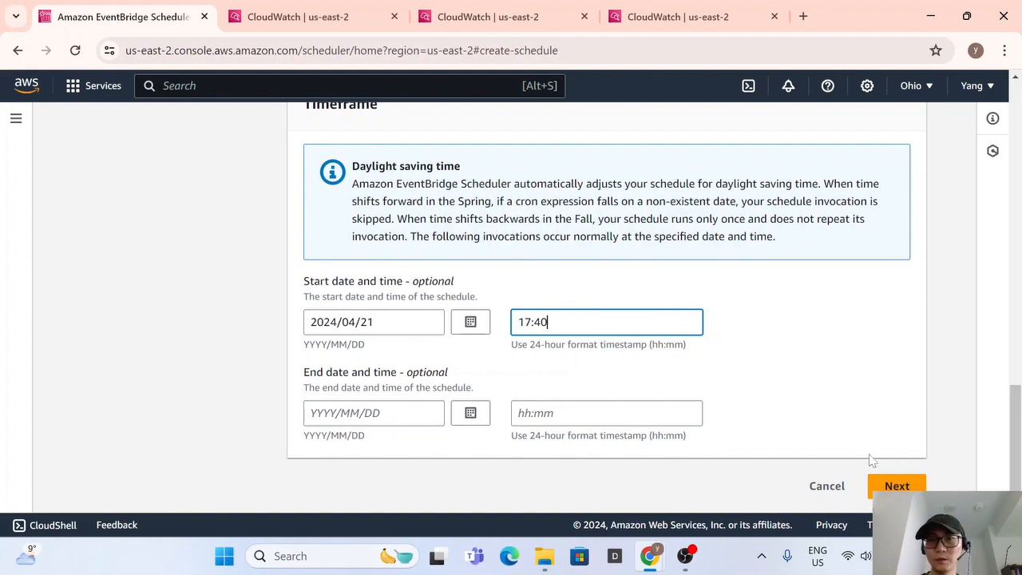
pyautogui.click(907, 483)
pyautogui.click(535, 294)
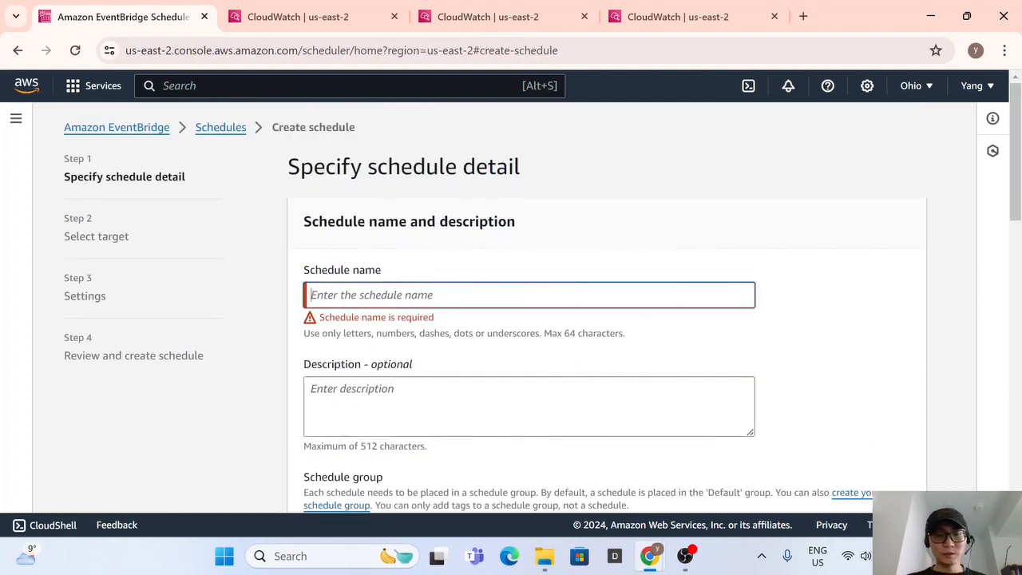
pyautogui.write('s')
pyautogui.write('ud')
pyautogui.press('BackSpace')
pyautogui.press('BackSpace')
pyautogui.write('dule_start_ec2')
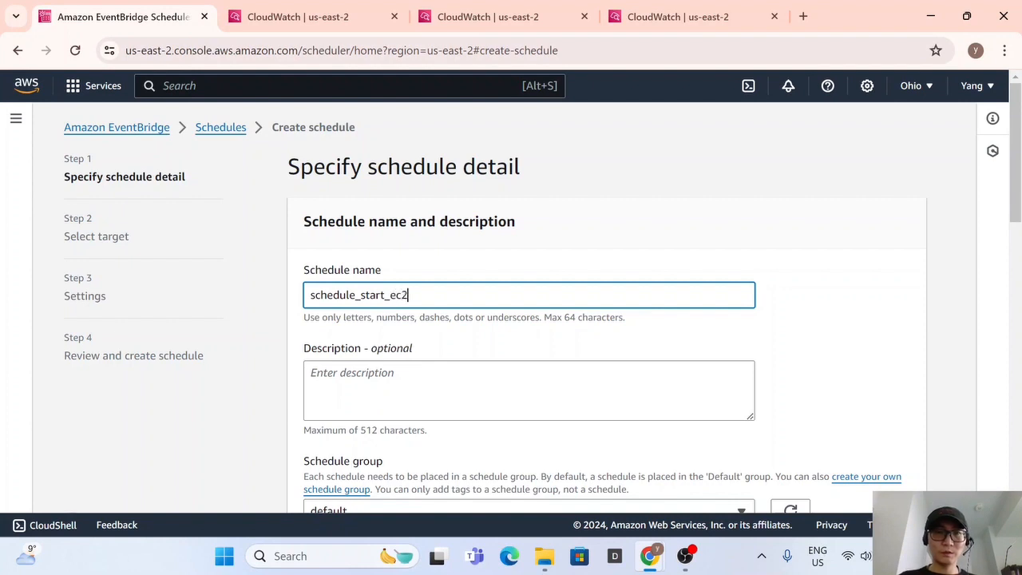
# Copy the schedule name into the description and extend it to "schedule_start_ec2 at 17:40 and".
pyautogui.moveTo(410, 295); pyautogui.dragTo(281, 308)
pyautogui.hotkey('ctrl', 'c')
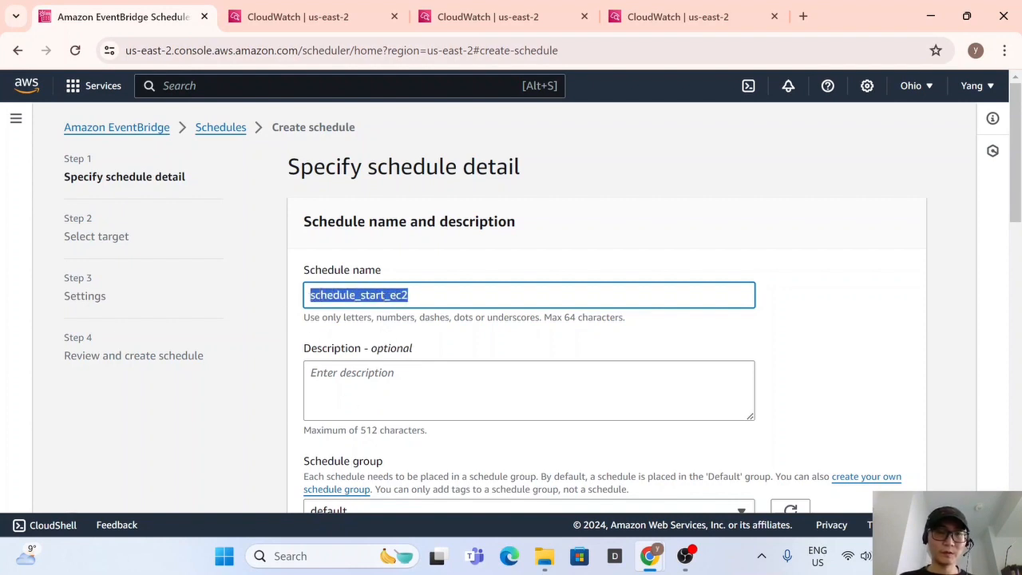
pyautogui.click(343, 388)
pyautogui.hotkey('ctrl', 'v')
pyautogui.write('a')
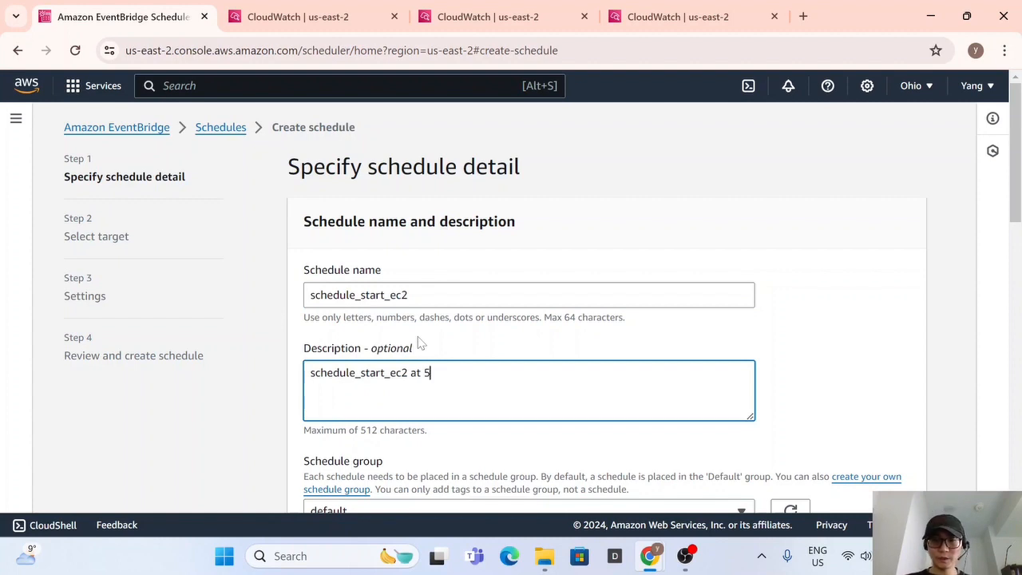
pyautogui.write('t 17:40 and')
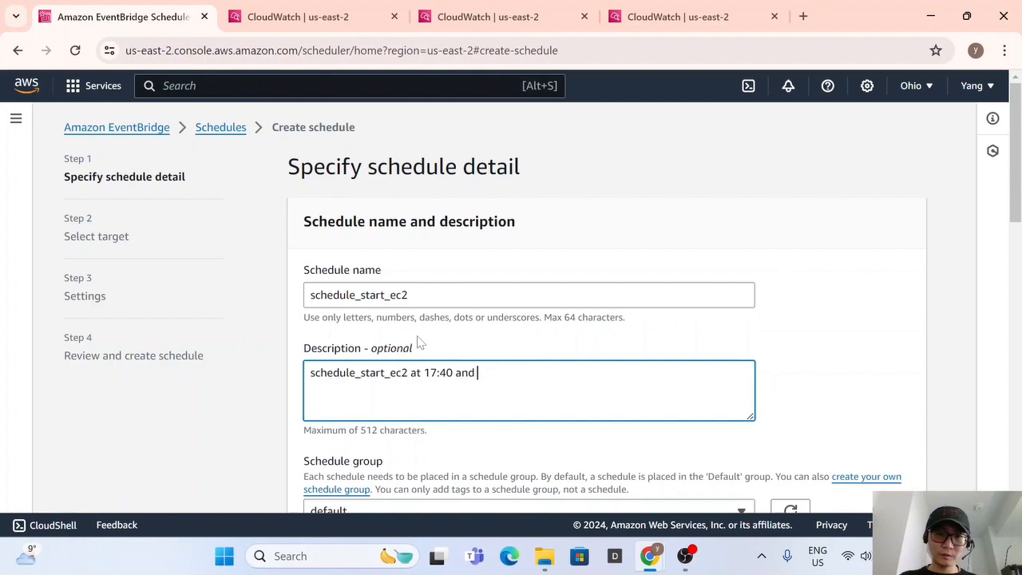
# Set the schedule's rate expression value to 10, keeping minutes as the unit.
pyautogui.scroll(-7, 490, 395)
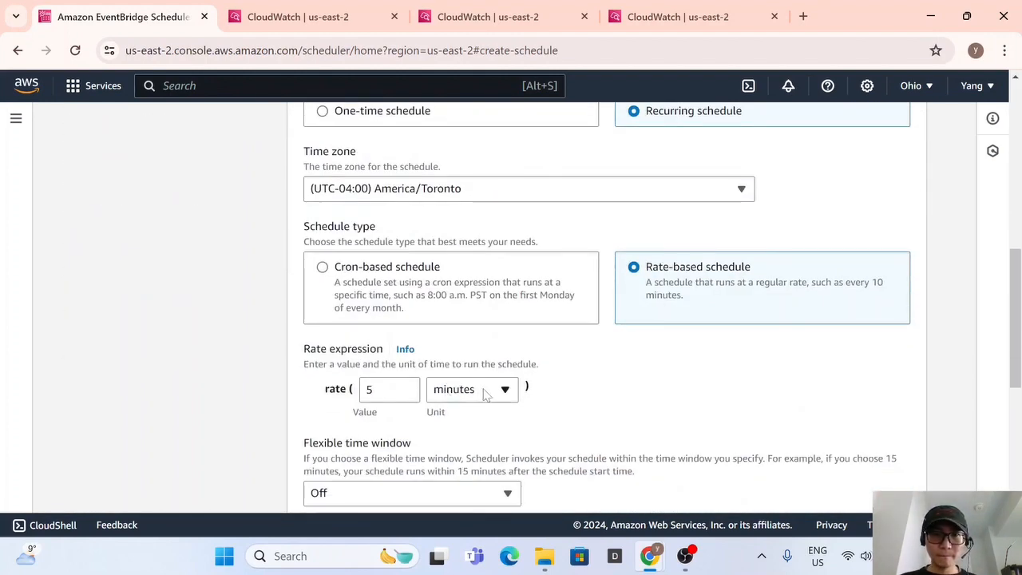
pyautogui.scroll(-1, 540, 394)
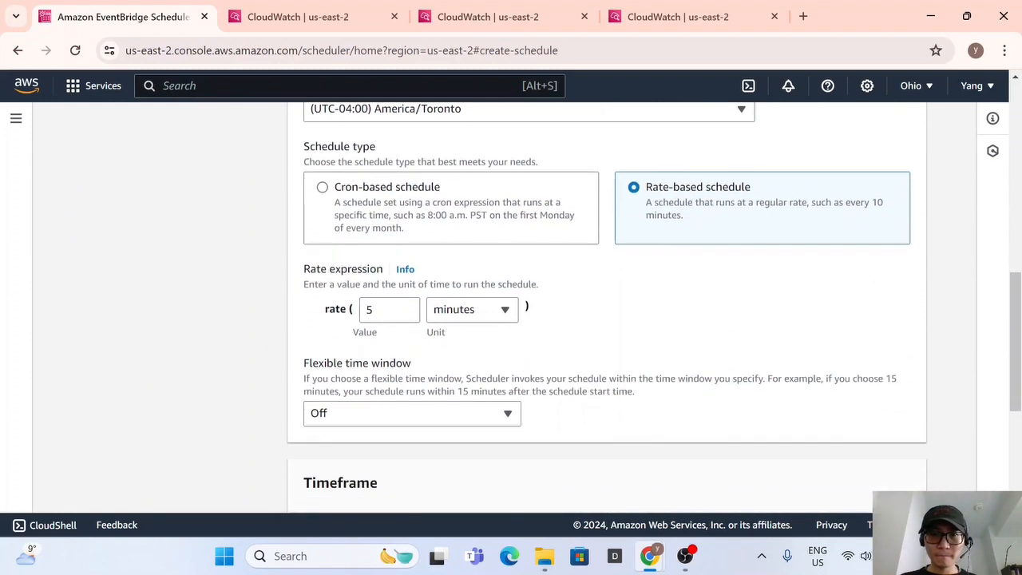
pyautogui.scroll(3, 491, 394)
pyautogui.scroll(-4, 423, 423)
pyautogui.moveTo(383, 231); pyautogui.dragTo(321, 232)
# Complete the description with "trigger every 10 mins" and proceed to target selection.
pyautogui.scroll(10, 561, 269)
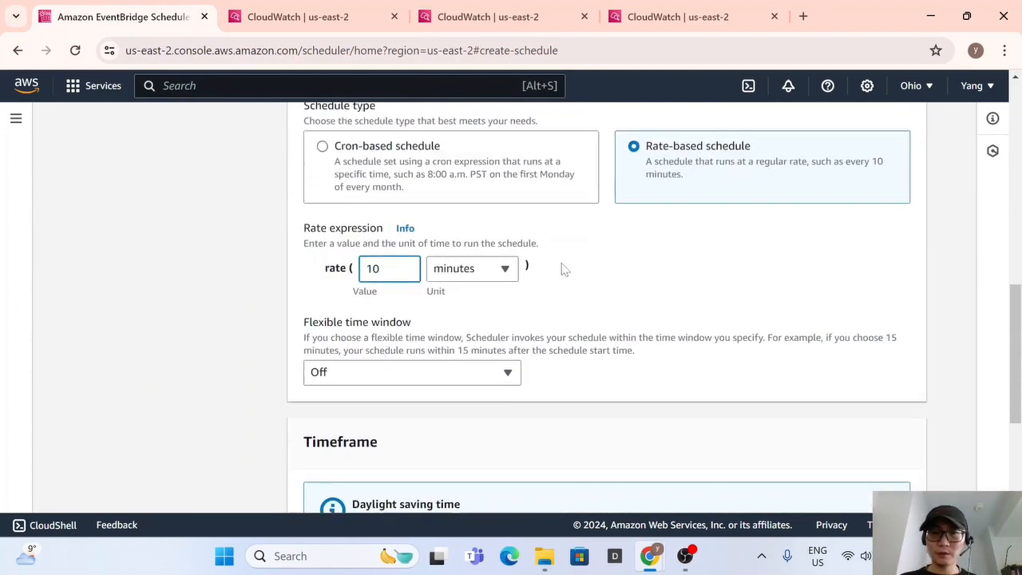
pyautogui.moveTo(478, 373); pyautogui.dragTo(455, 373)
pyautogui.click(479, 373)
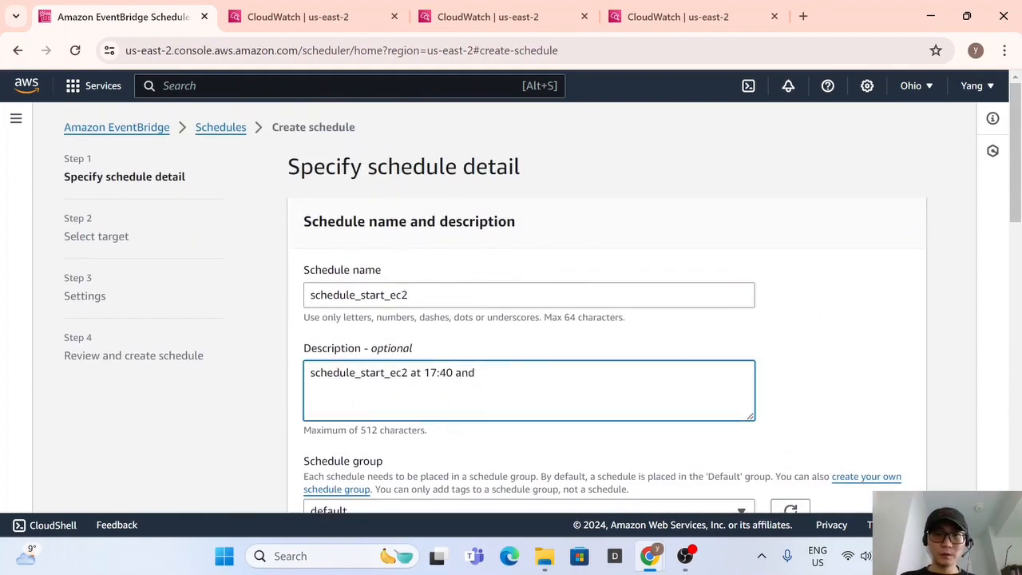
pyautogui.write('trigger every 10 m')
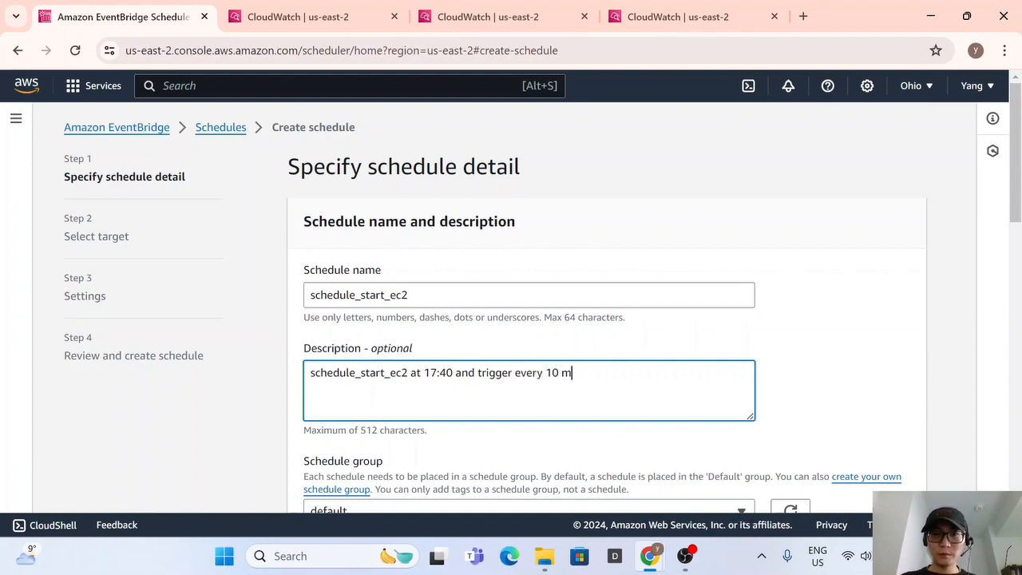
pyautogui.scroll(-3, 530, 361)
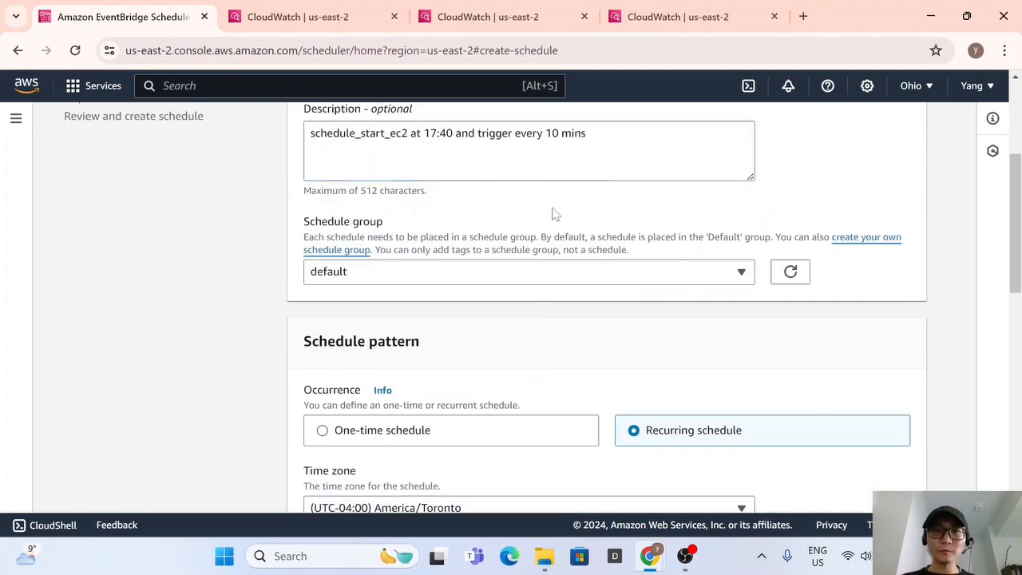
pyautogui.scroll(-8, 559, 240)
pyautogui.scroll(-3, 575, 372)
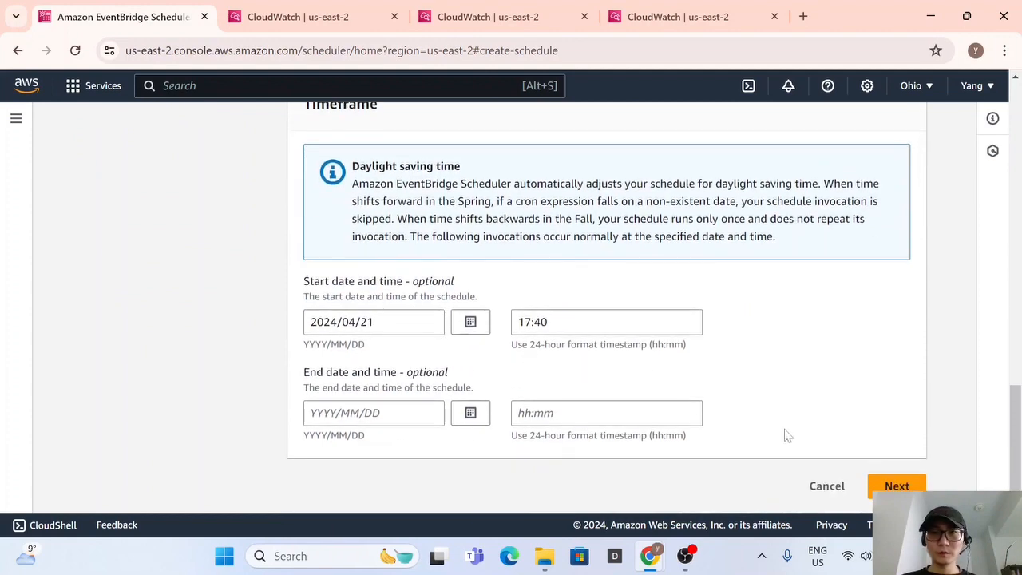
pyautogui.click(878, 485)
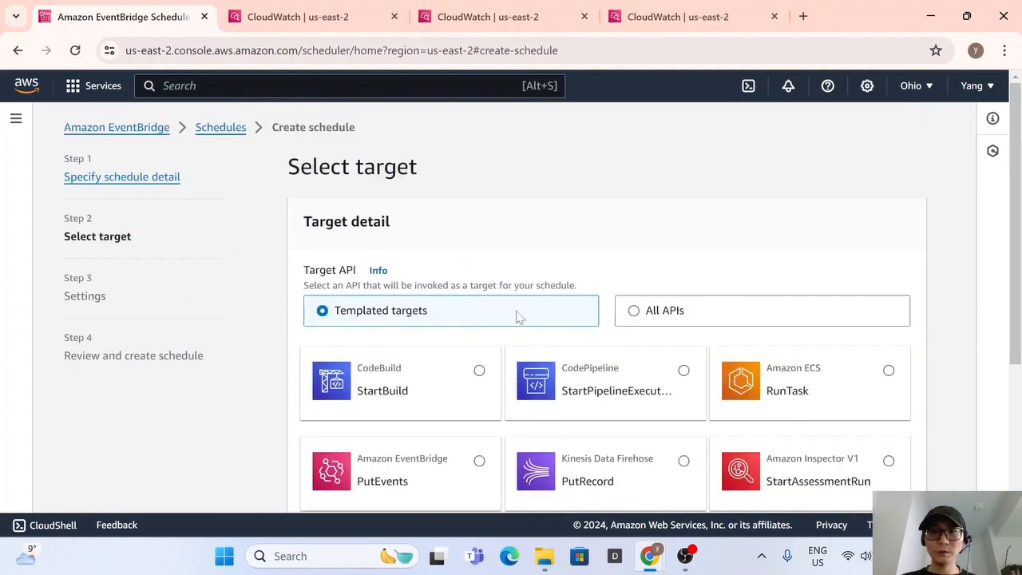
# Choose AWS Lambda Invoke as the target with the start_ec2 function, and proceed to the schedule settings.
pyautogui.scroll(-2, 520, 315)
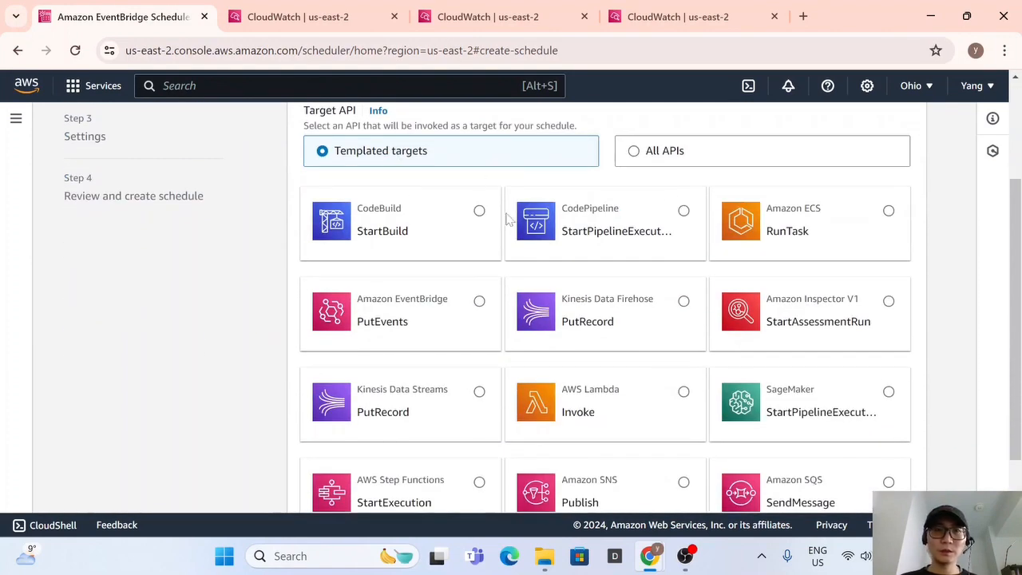
pyautogui.scroll(1, 476, 241)
pyautogui.scroll(-3, 479, 269)
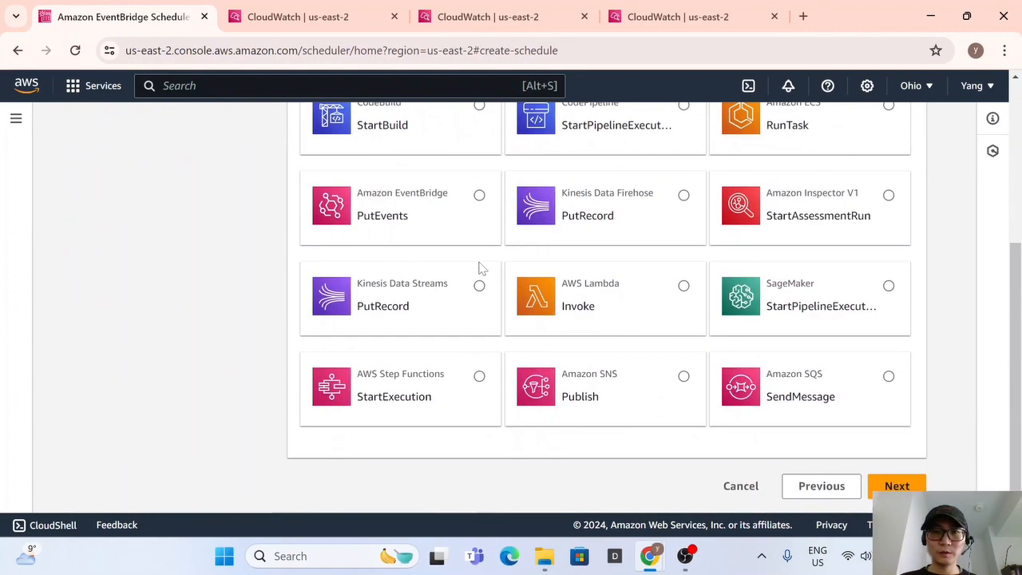
pyautogui.click(683, 286)
pyautogui.scroll(-5, 559, 239)
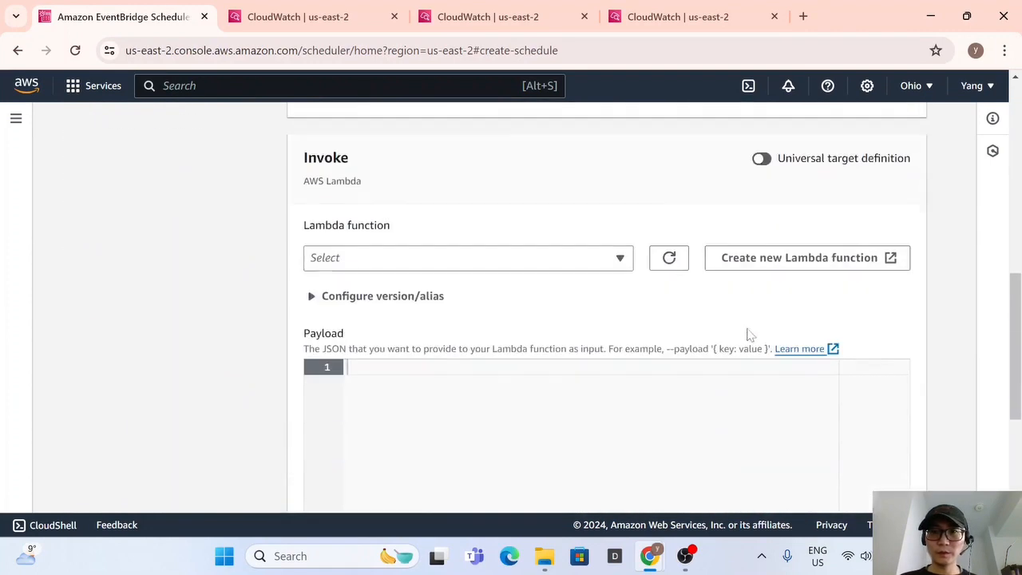
pyautogui.click(495, 203)
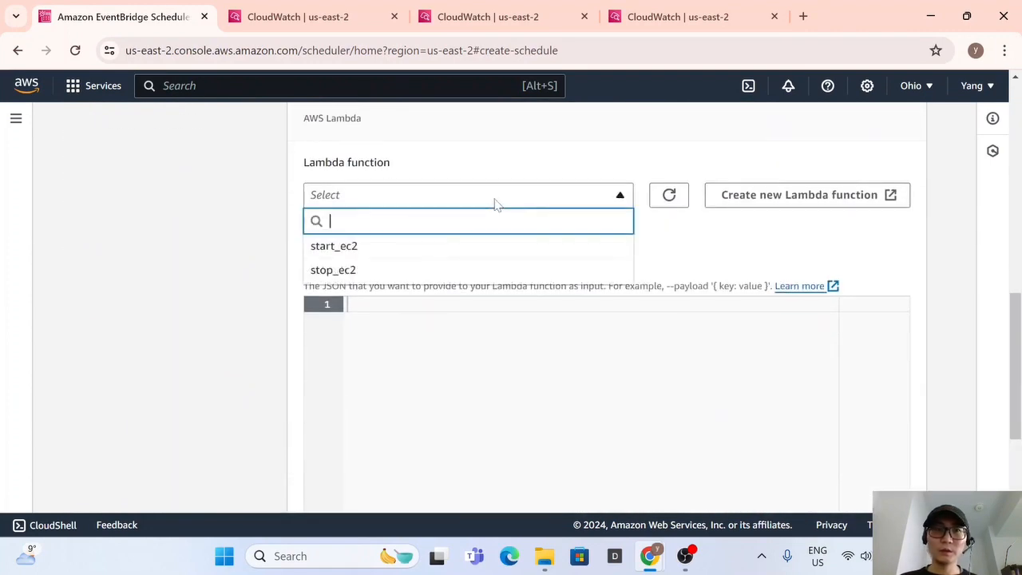
pyautogui.click(458, 251)
pyautogui.scroll(-5, 463, 263)
pyautogui.click(872, 482)
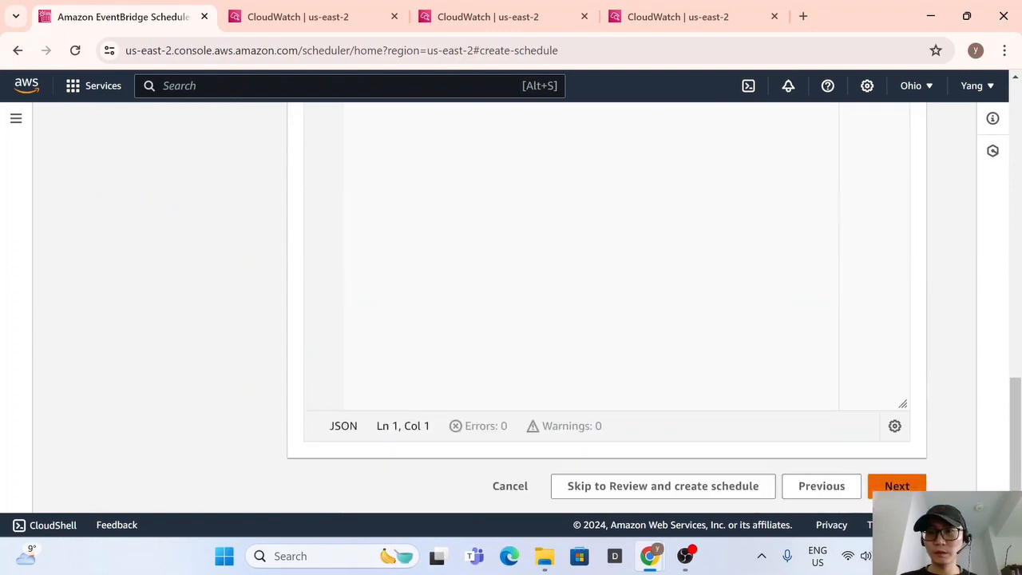
# Look through the schedule settings, keep the default retry policy and new execution role, and proceed to the review.
pyautogui.scroll(-3, 451, 247)
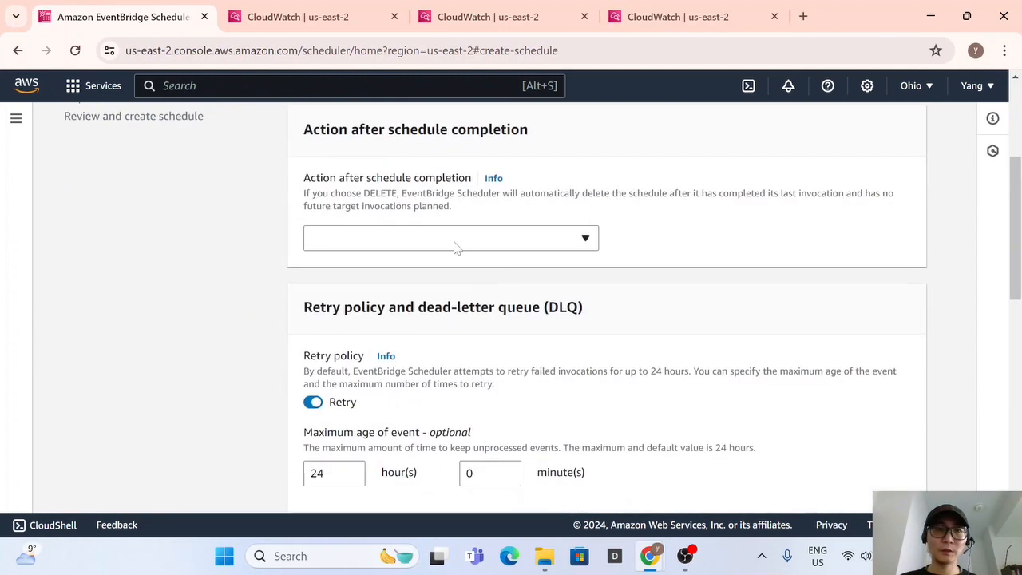
pyautogui.scroll(-3, 451, 248)
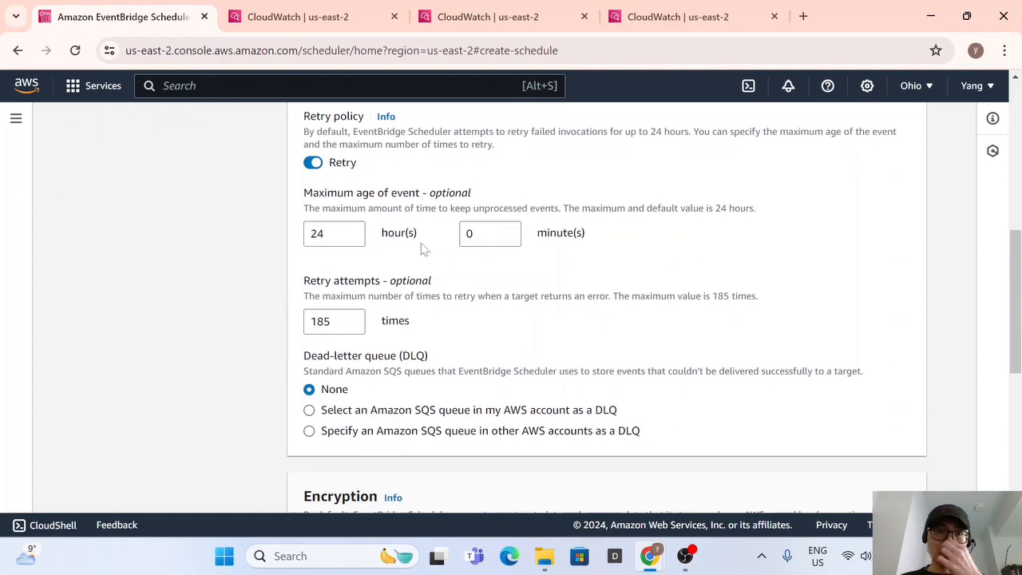
pyautogui.scroll(2, 423, 250)
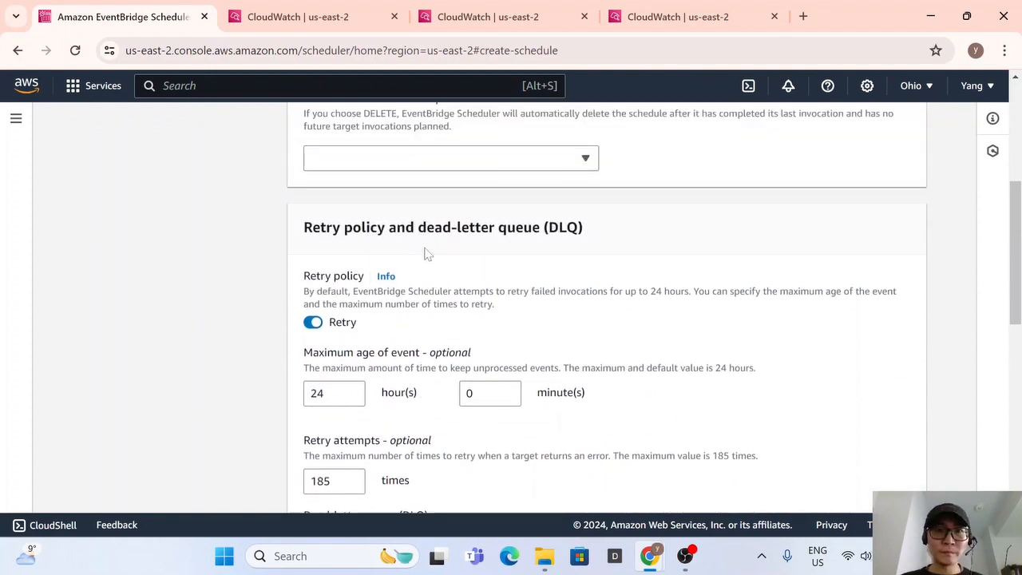
pyautogui.scroll(1, 431, 254)
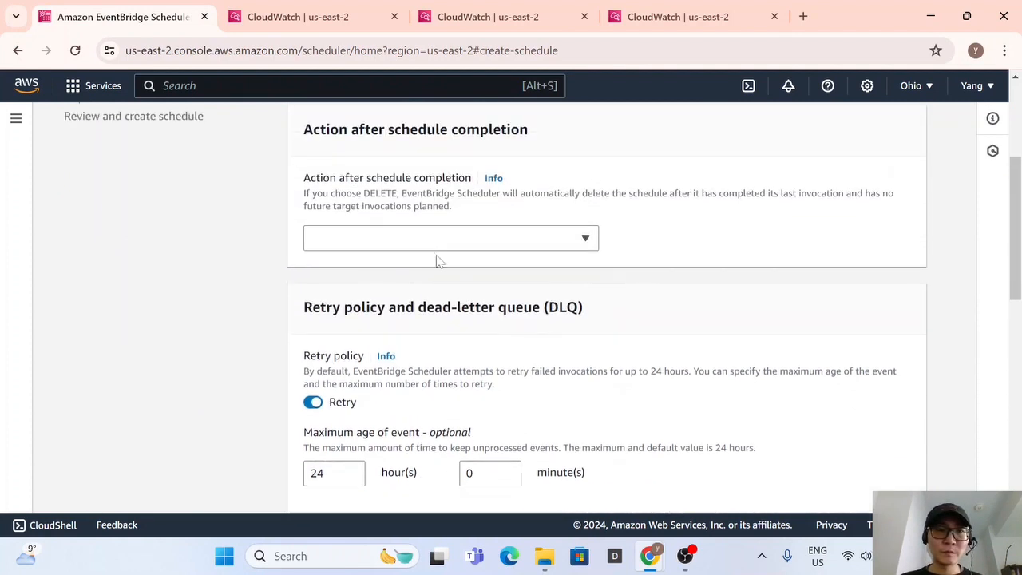
pyautogui.scroll(-2, 439, 258)
pyautogui.scroll(-6, 356, 254)
pyautogui.scroll(4, 428, 260)
pyautogui.scroll(2, 361, 342)
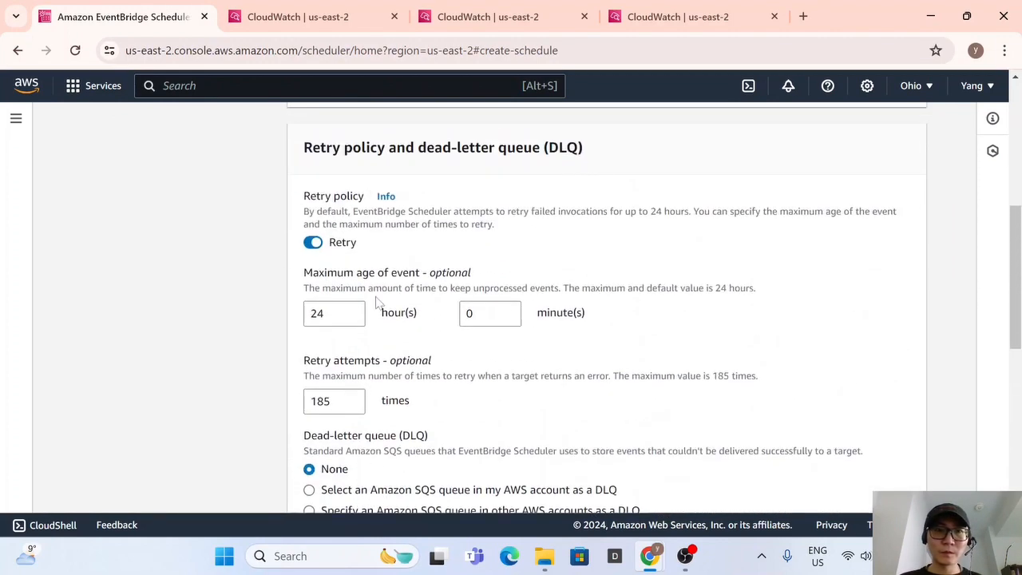
pyautogui.scroll(-6, 361, 341)
pyautogui.scroll(-2, 367, 320)
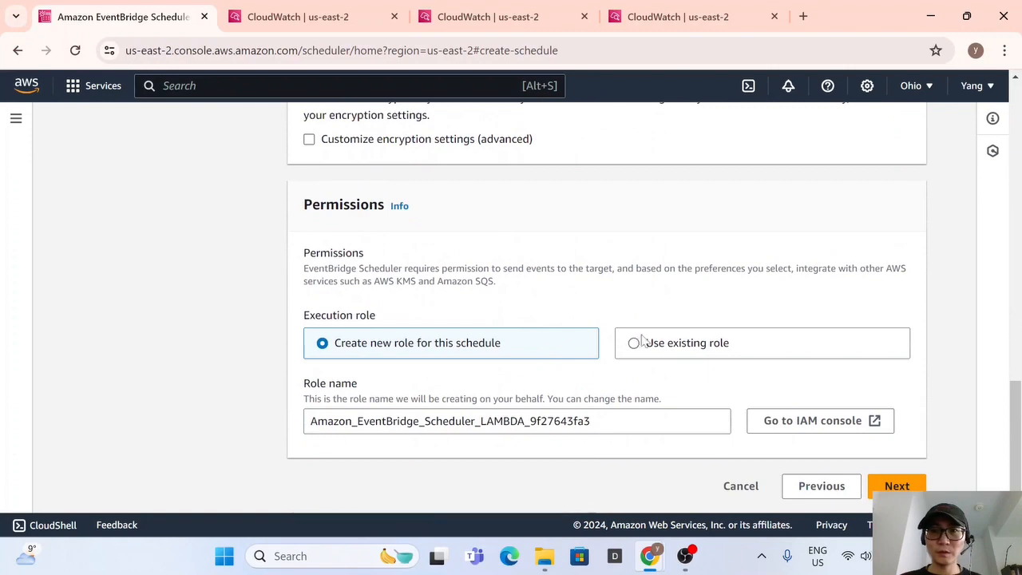
pyautogui.click(874, 485)
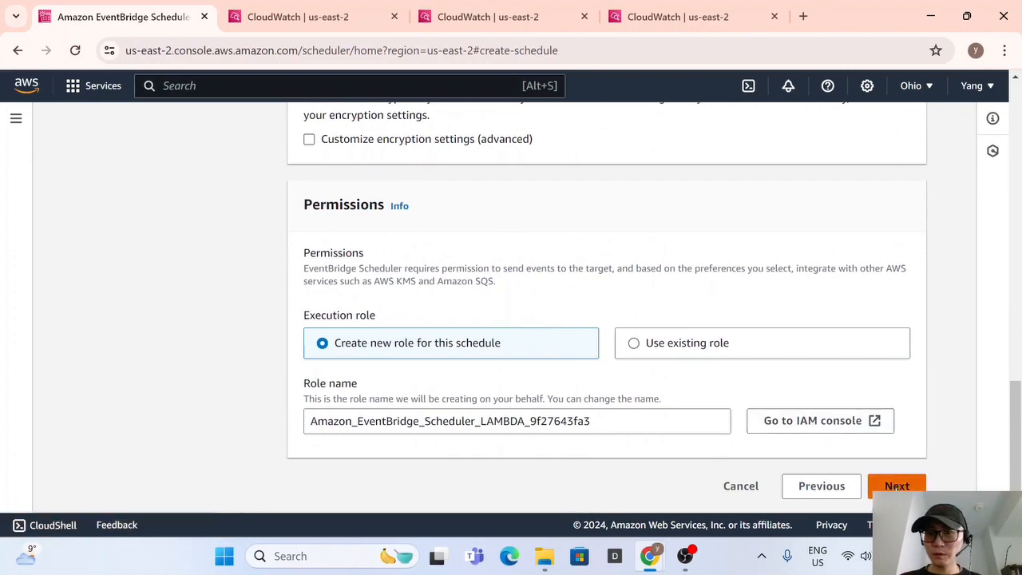
# Review the schedule's start time, rate, target and settings, and create the schedule.
pyautogui.scroll(-15, 793, 417)
pyautogui.scroll(3, 748, 358)
pyautogui.scroll(8, 673, 320)
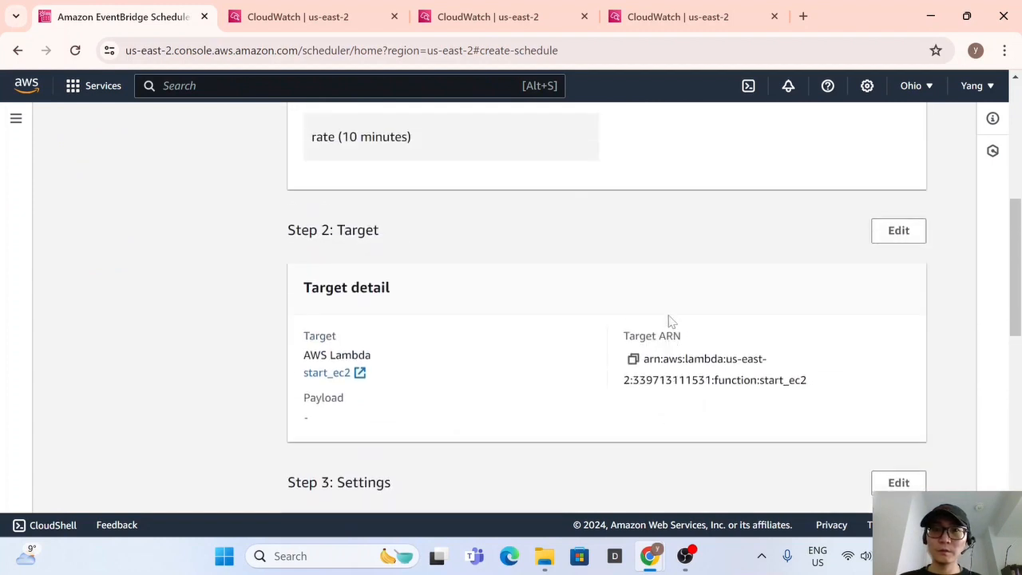
pyautogui.scroll(5, 671, 319)
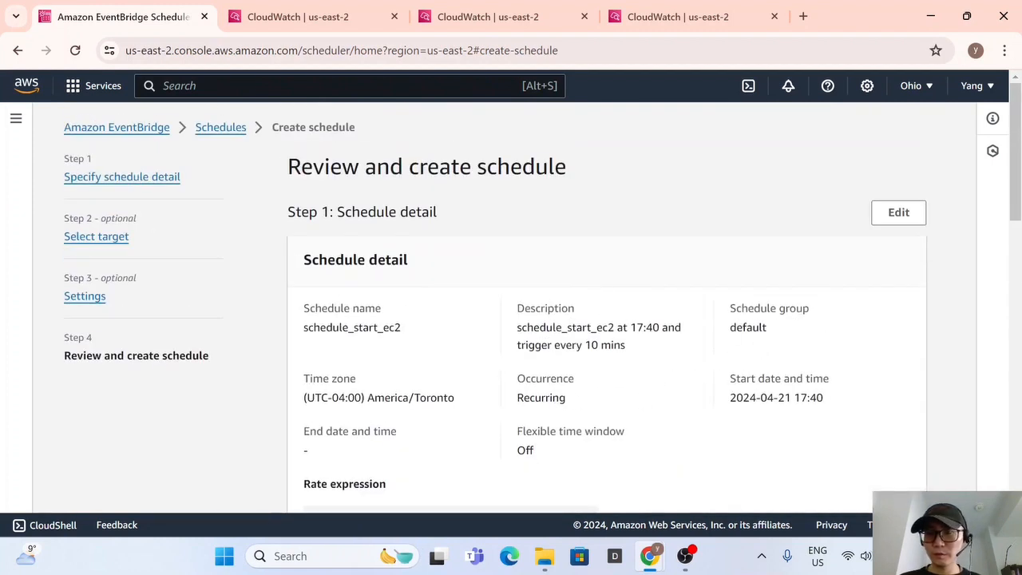
pyautogui.moveTo(791, 398); pyautogui.dragTo(854, 402)
pyautogui.scroll(-2, 479, 399)
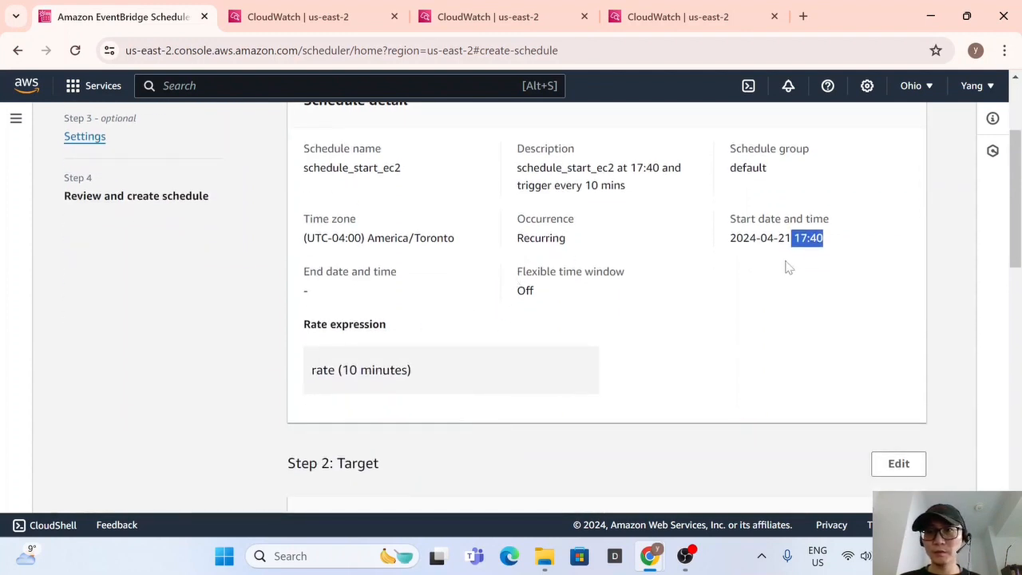
pyautogui.scroll(-10, 678, 276)
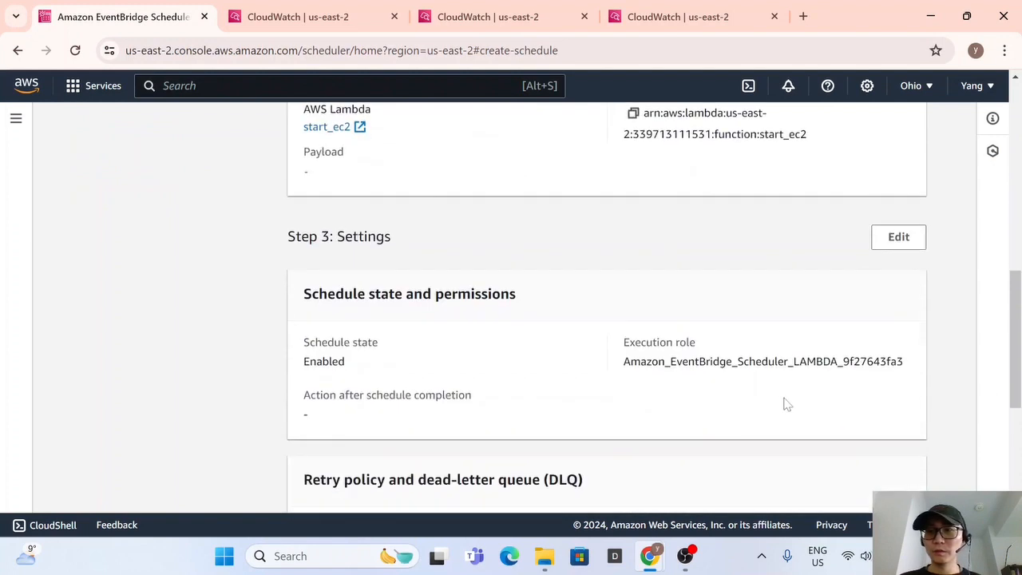
pyautogui.click(866, 484)
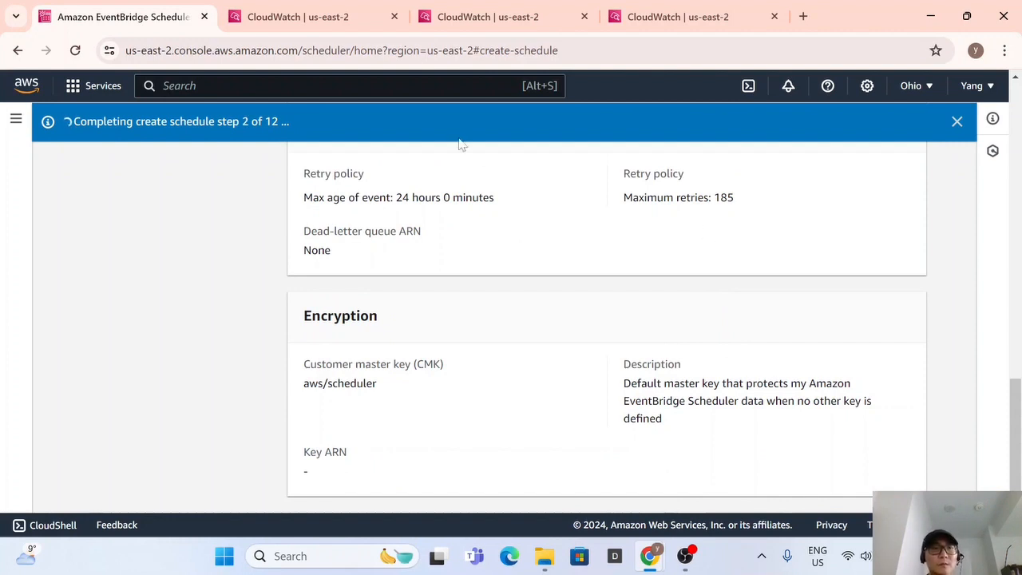
# Switch to the EC2 instances list and refresh it to check the LabSchedule instance's state.
pyautogui.click(663, 18)
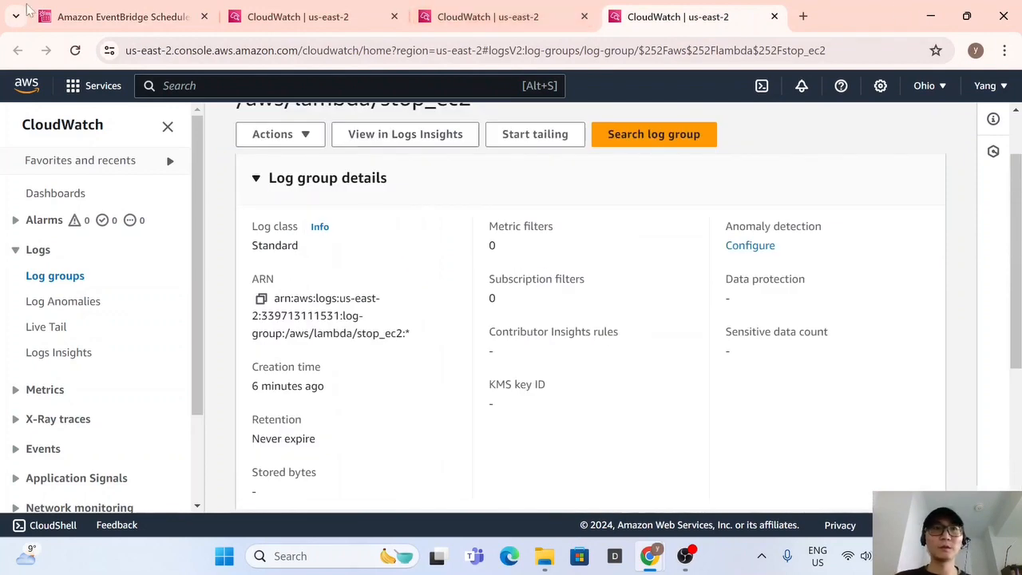
pyautogui.click(119, 16)
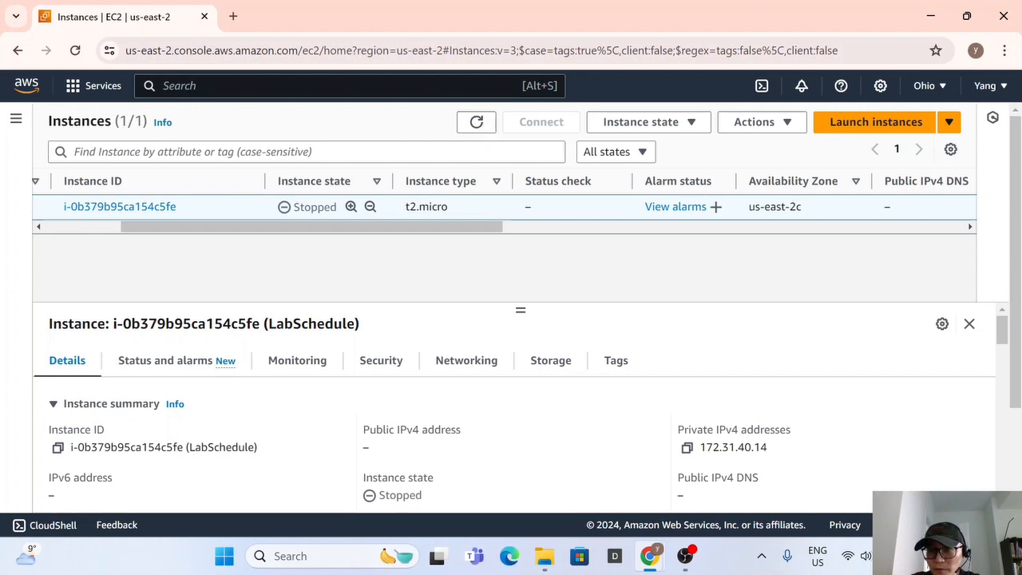
pyautogui.click(474, 124)
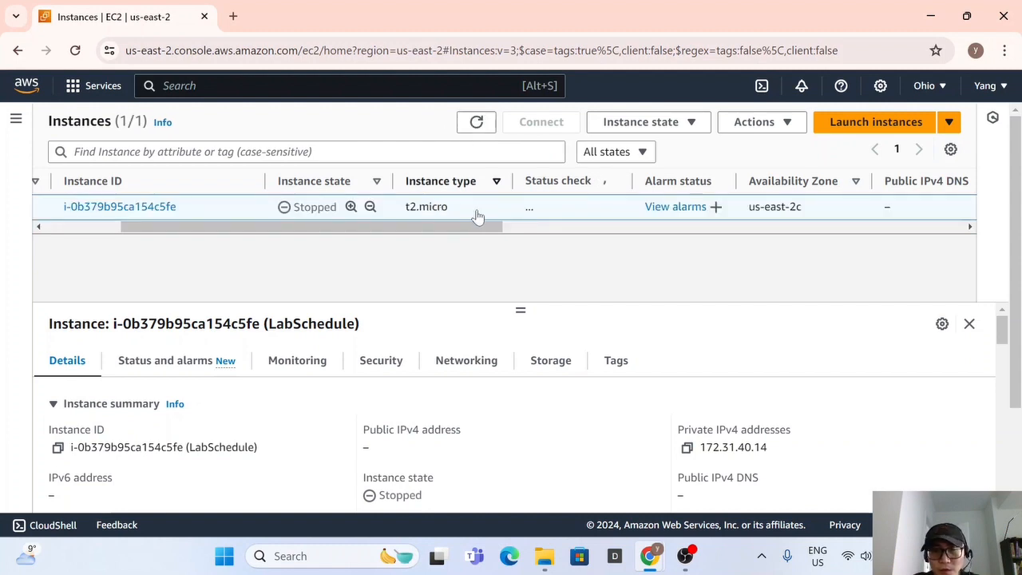
pyautogui.click(472, 131)
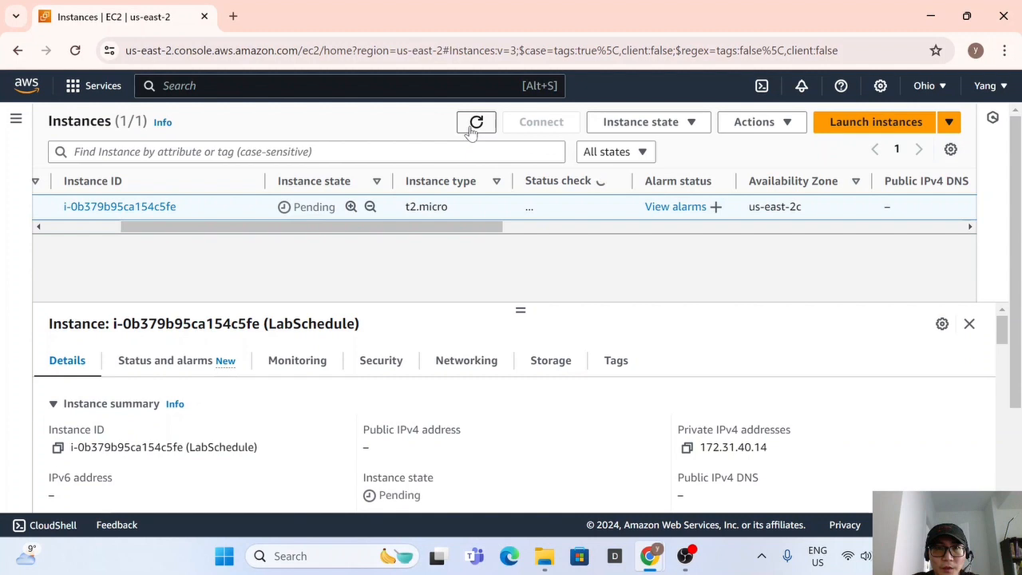
# Refresh the EC2 instances list repeatedly to check the LabSchedule instance's state.
pyautogui.click(476, 123)
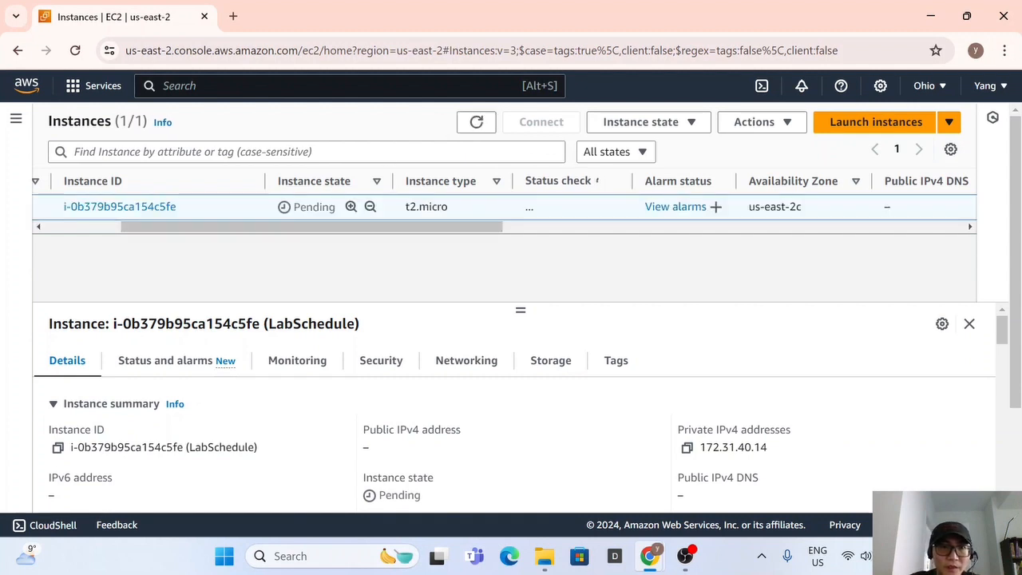
pyautogui.moveTo(294, 208); pyautogui.dragTo(329, 208)
pyautogui.click(368, 270)
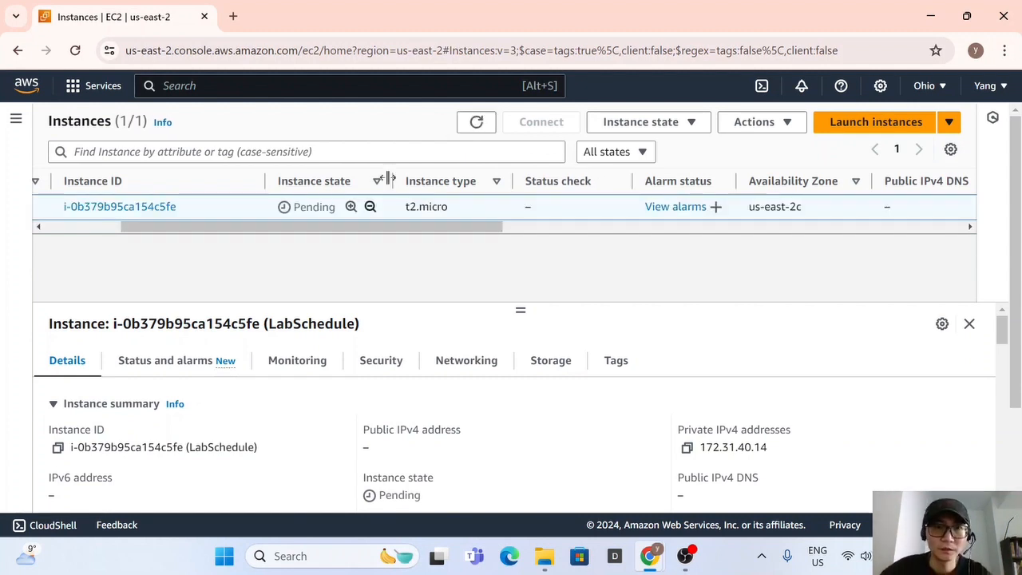
pyautogui.click(477, 123)
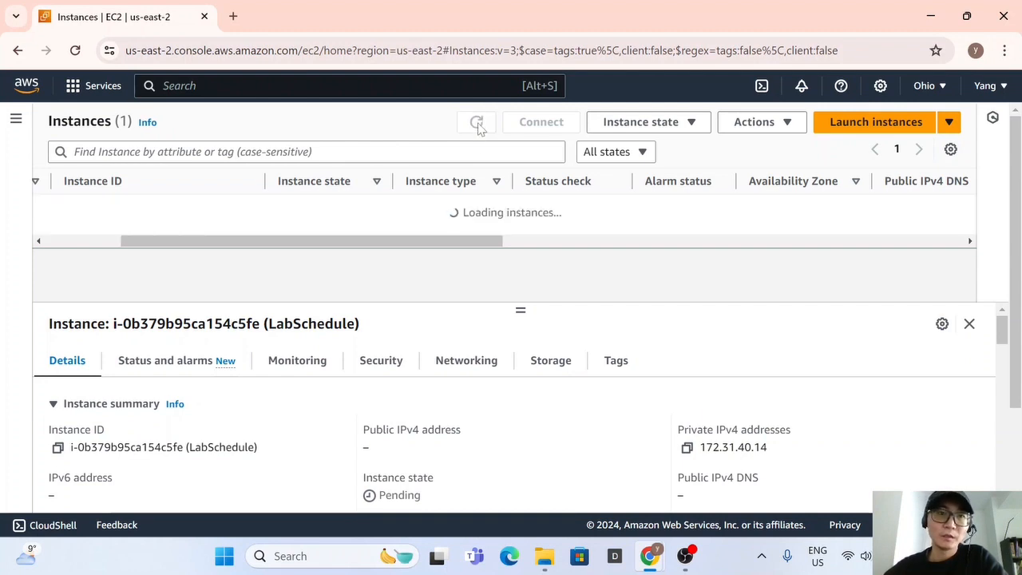
pyautogui.click(476, 123)
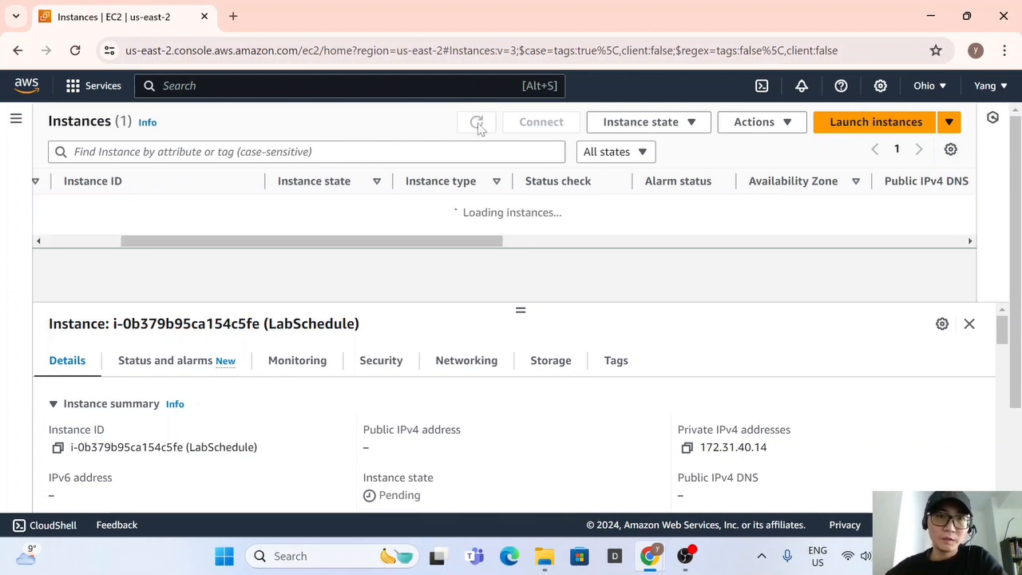
pyautogui.click(478, 126)
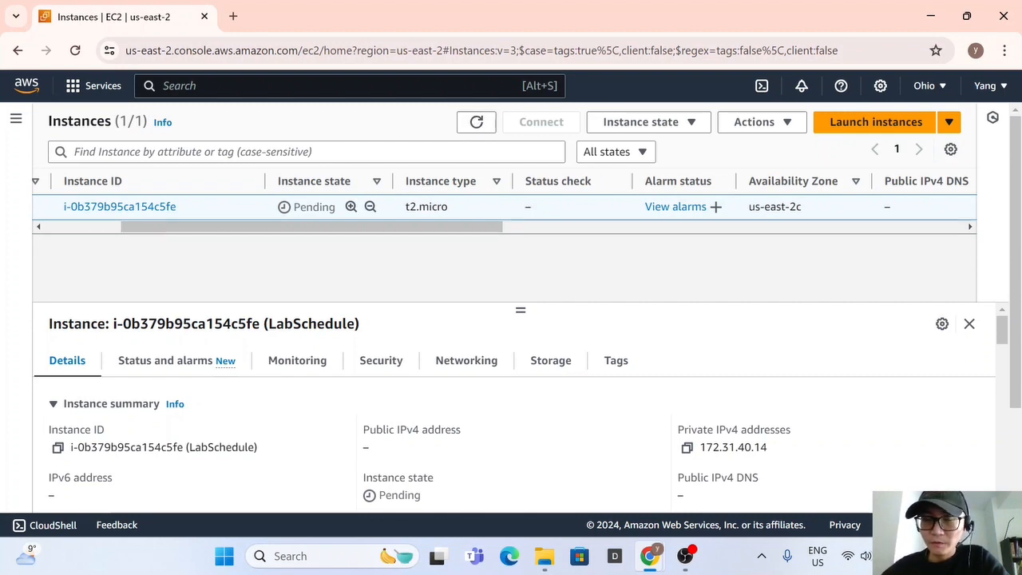
pyautogui.click(475, 122)
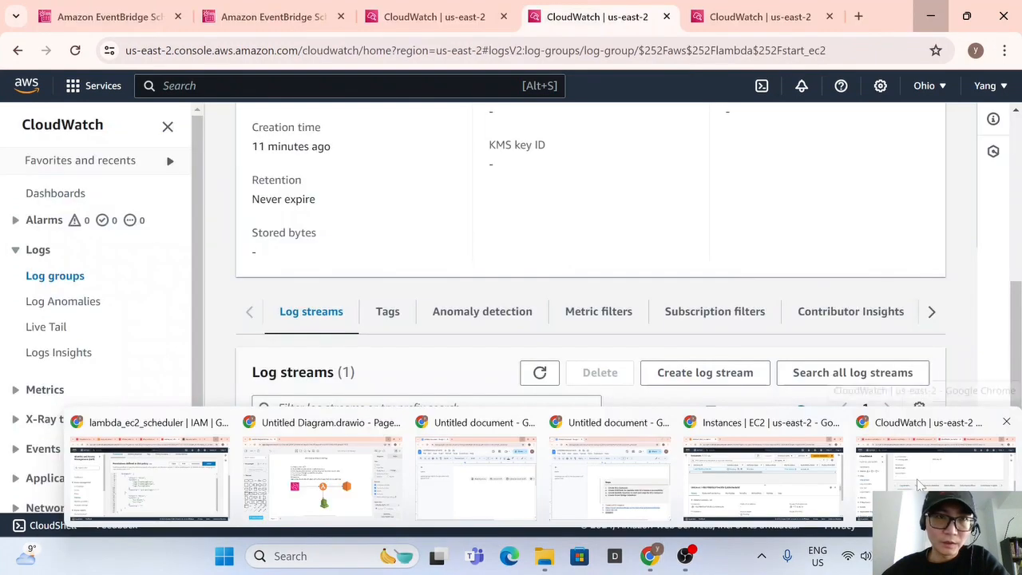
# Switch to EventBridge Scheduler and check the start time in the schedule_stop_ec2 schedule's details.
pyautogui.moveTo(650, 556)
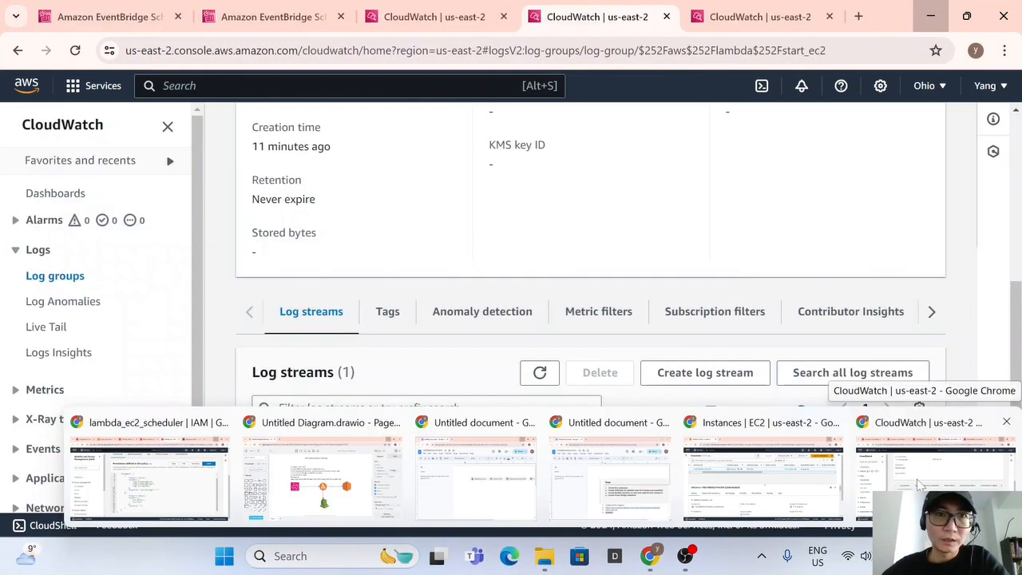
pyautogui.click(926, 435)
pyautogui.click(268, 16)
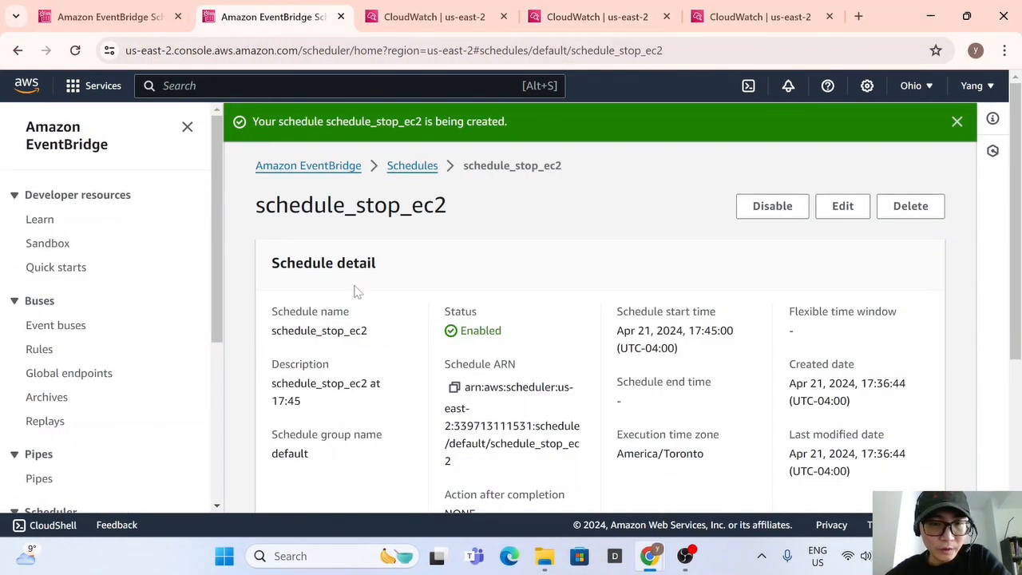
pyautogui.scroll(-2, 551, 231)
pyautogui.scroll(1, 688, 281)
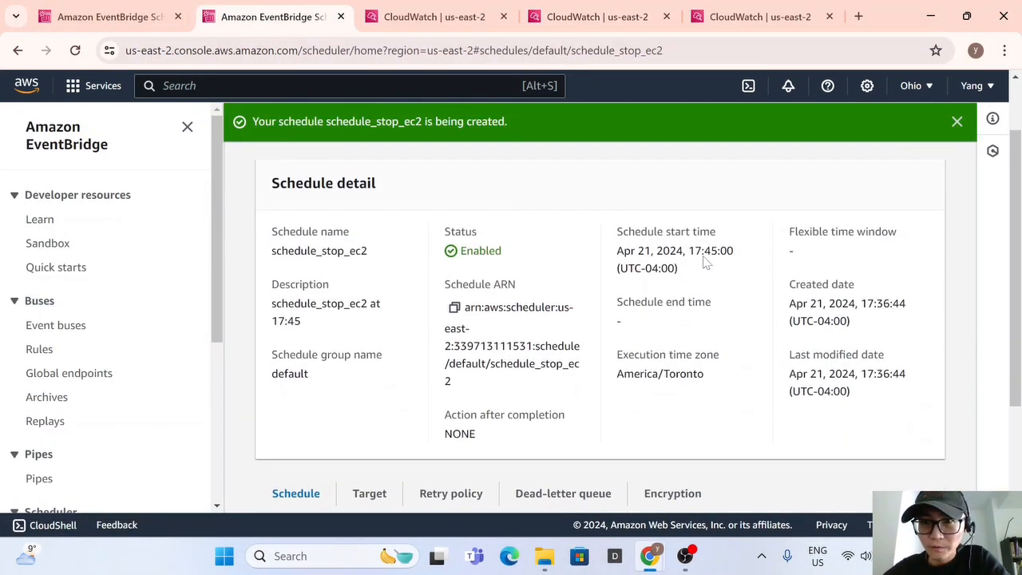
pyautogui.moveTo(701, 250); pyautogui.dragTo(727, 251)
pyautogui.click(681, 289)
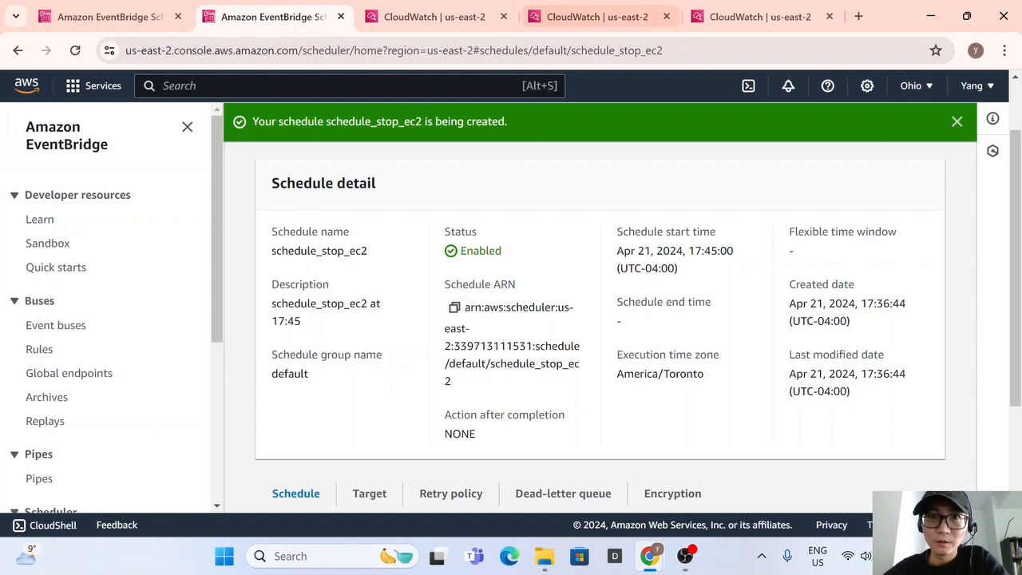
# Return to the EC2 instances list, refresh it, and check the LabSchedule instance's name and state.
pyautogui.moveTo(649, 552)
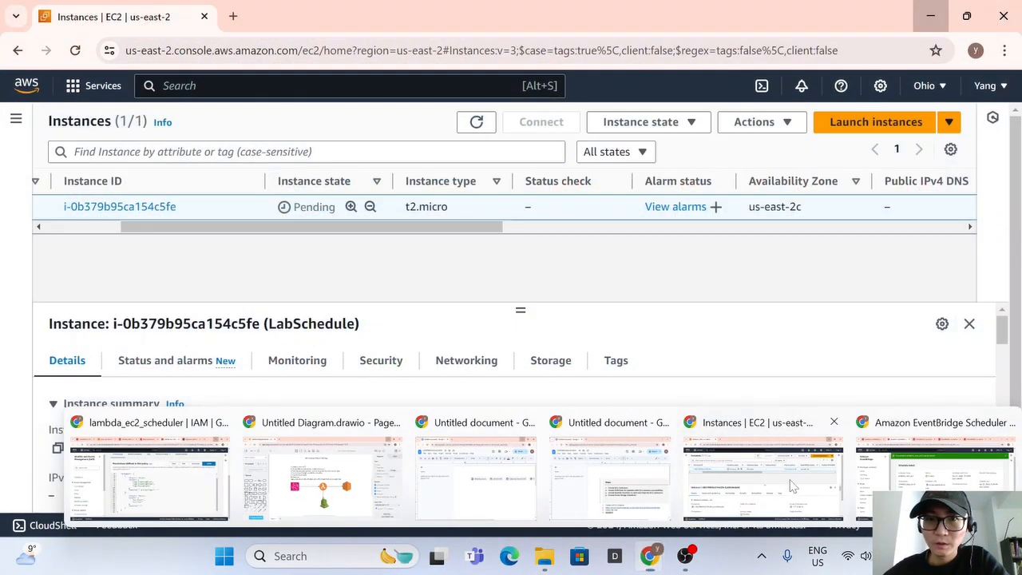
pyautogui.click(762, 479)
pyautogui.click(477, 121)
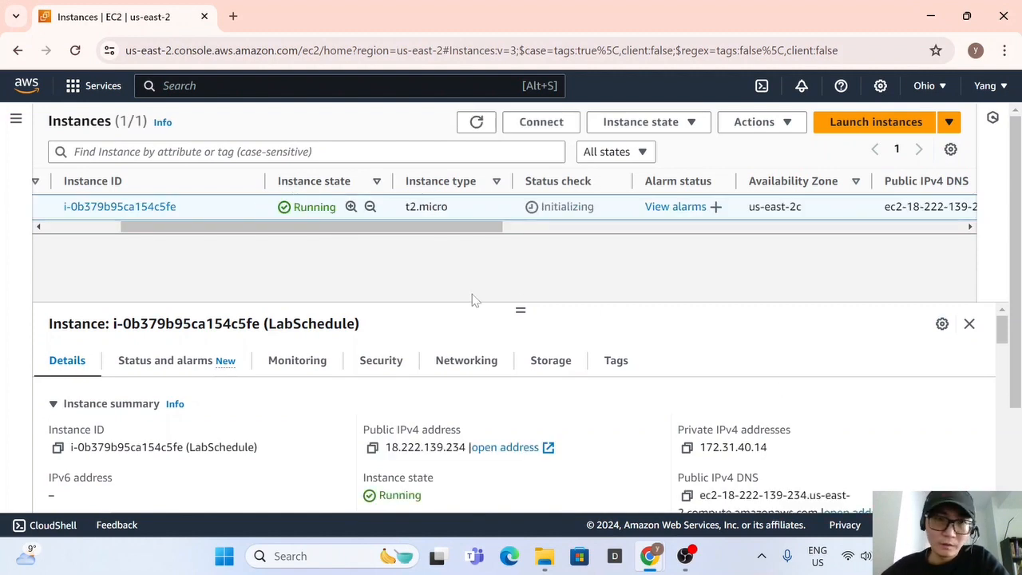
pyautogui.moveTo(308, 228)
pyautogui.mouseDown()
pyautogui.moveTo(266, 229)
pyautogui.moveTo(320, 233)
pyautogui.moveTo(296, 232)
pyautogui.mouseUp()
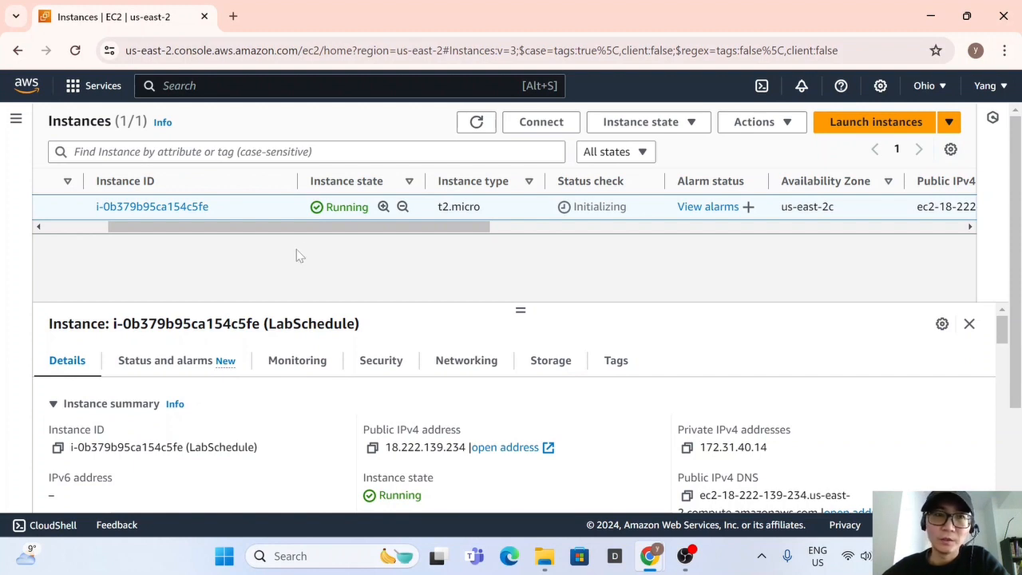
pyautogui.moveTo(212, 231); pyautogui.dragTo(106, 227)
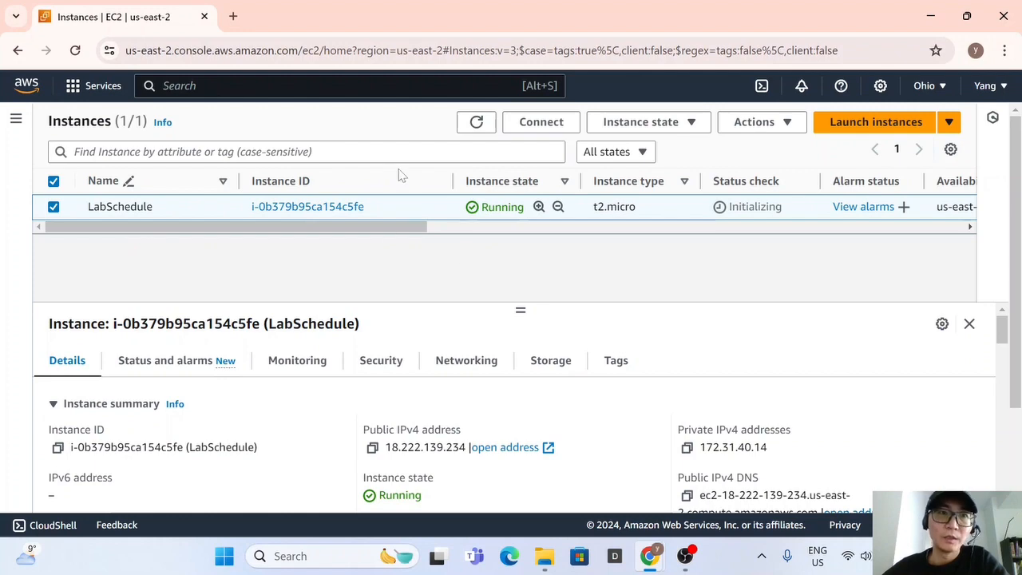
# Switch to the CloudWatch log groups list and reload it to look for the Lambda functions' log groups.
pyautogui.moveTo(646, 551)
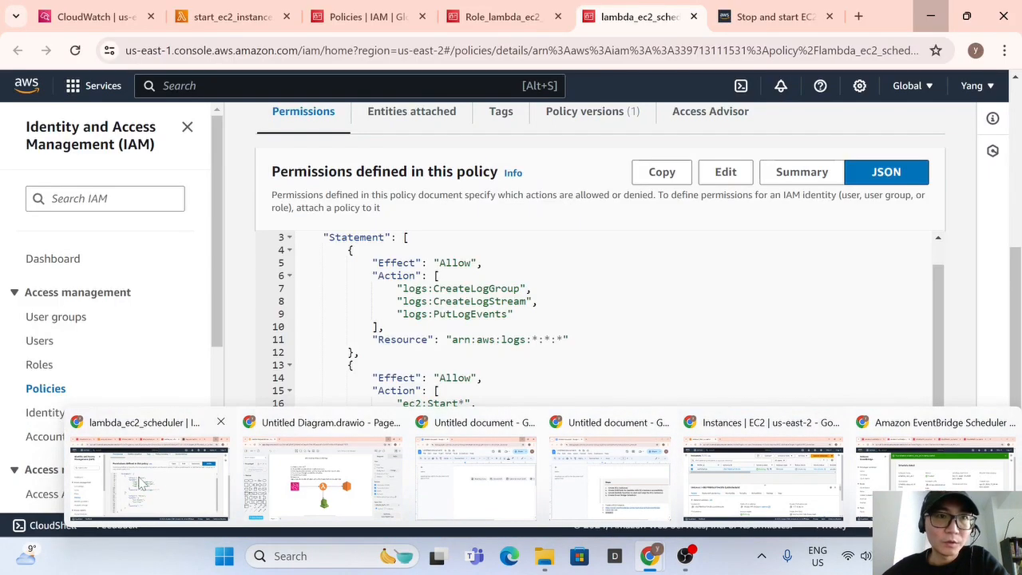
pyautogui.click(139, 483)
pyautogui.click(92, 16)
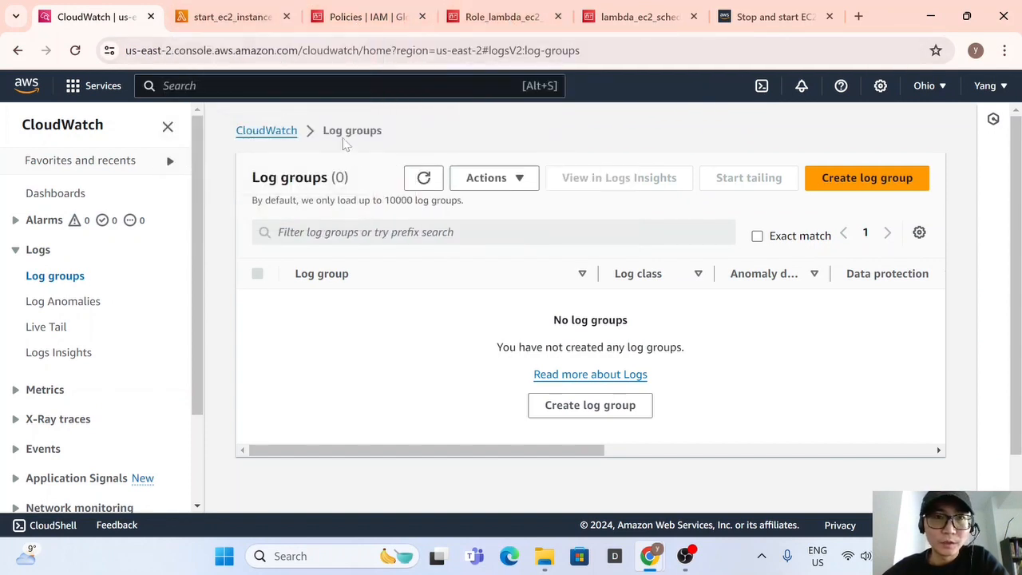
pyautogui.click(75, 52)
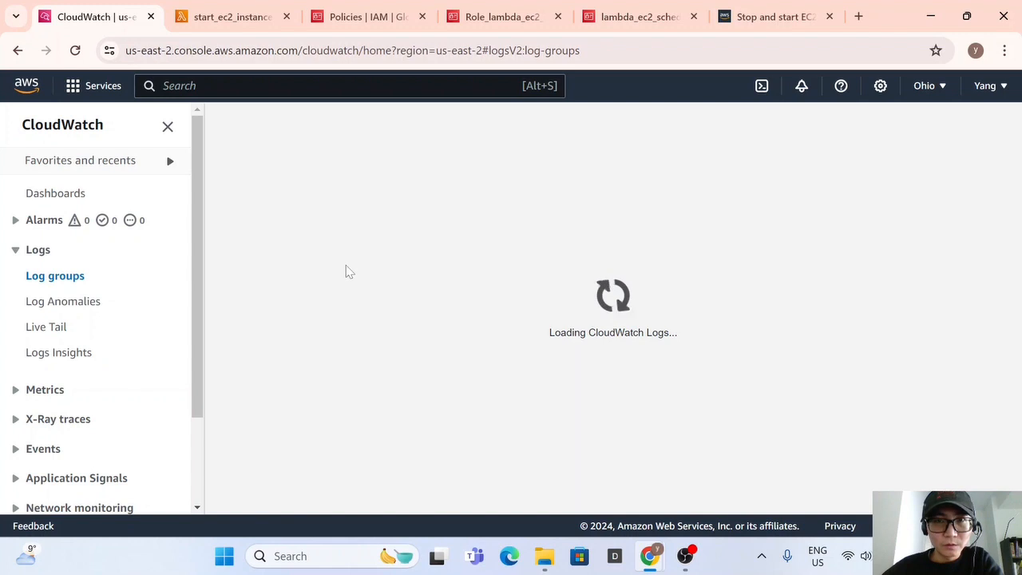
pyautogui.click(249, 25)
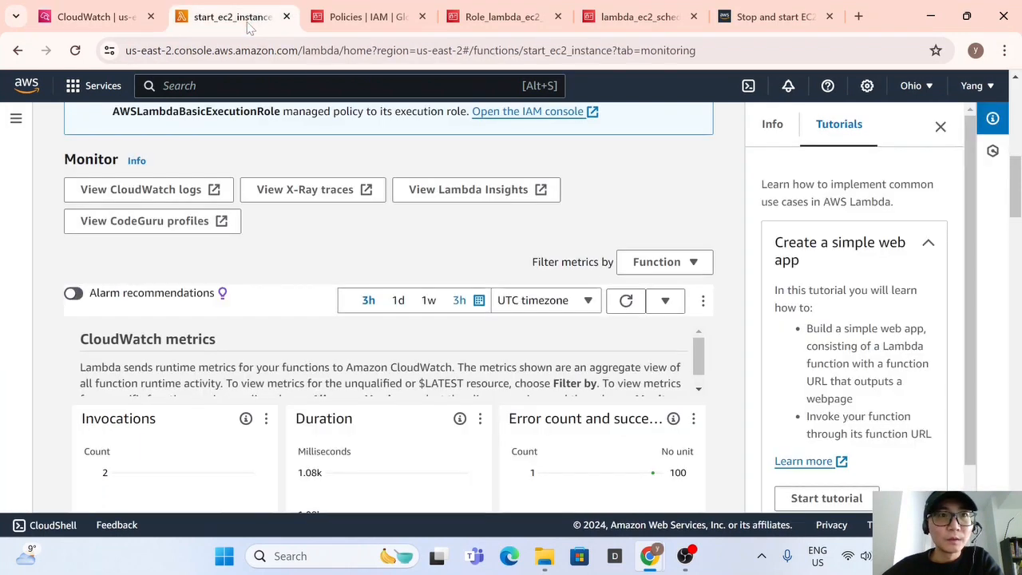
pyautogui.click(116, 16)
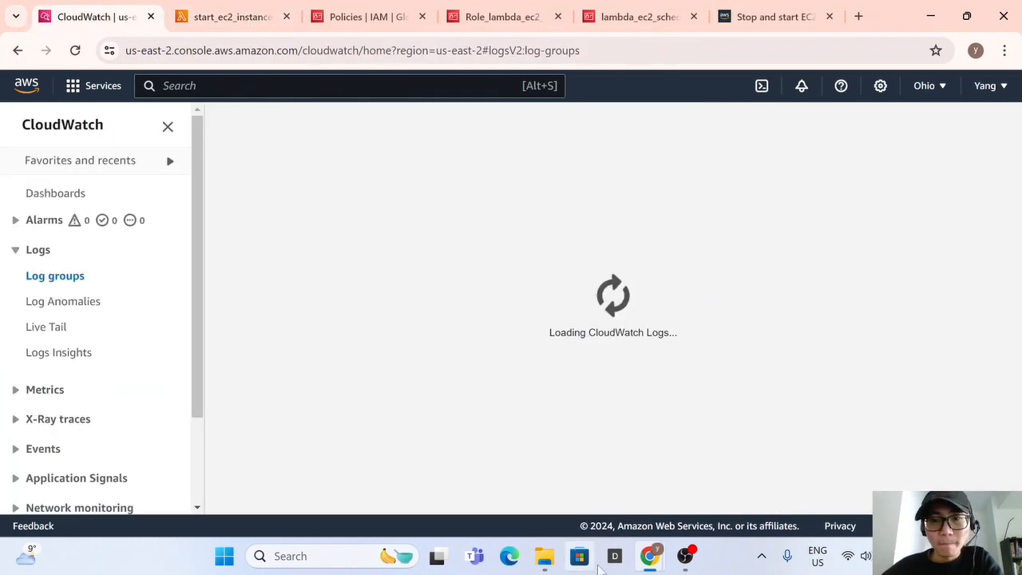
pyautogui.moveTo(646, 560)
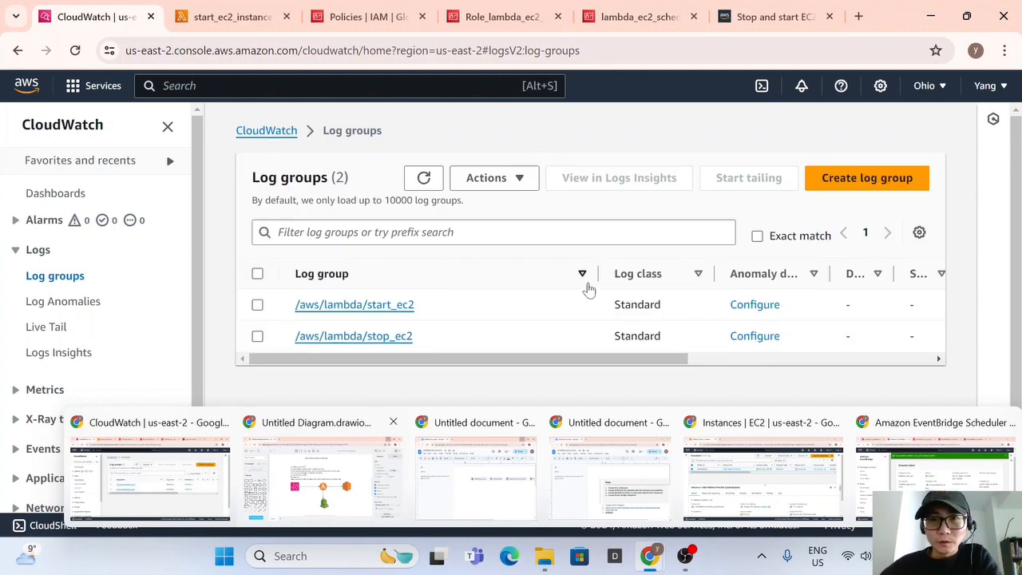
# Open the /aws/lambda/start_ec2 log group and check the last event time of its newest log stream.
pyautogui.click(394, 310)
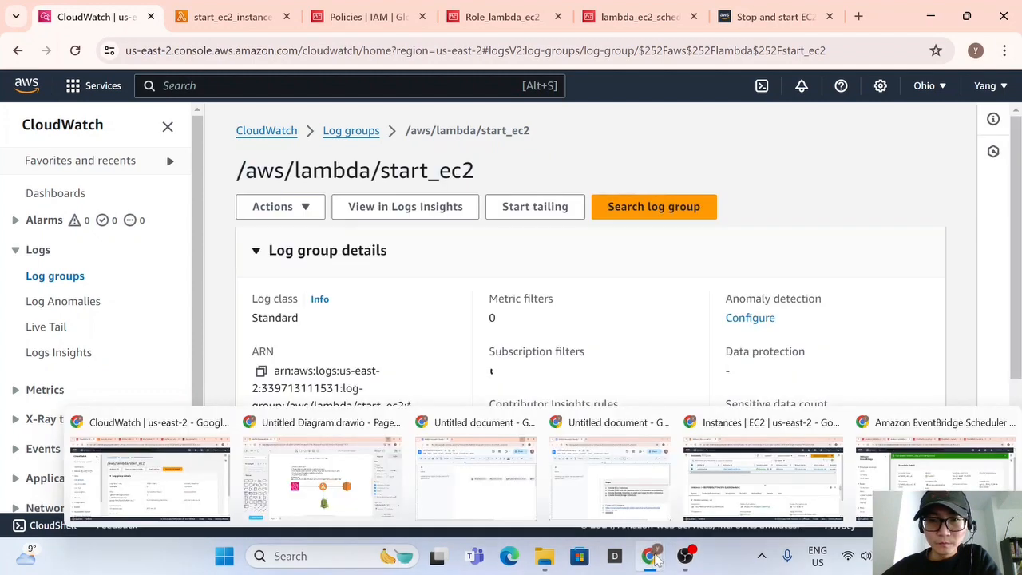
pyautogui.click(794, 461)
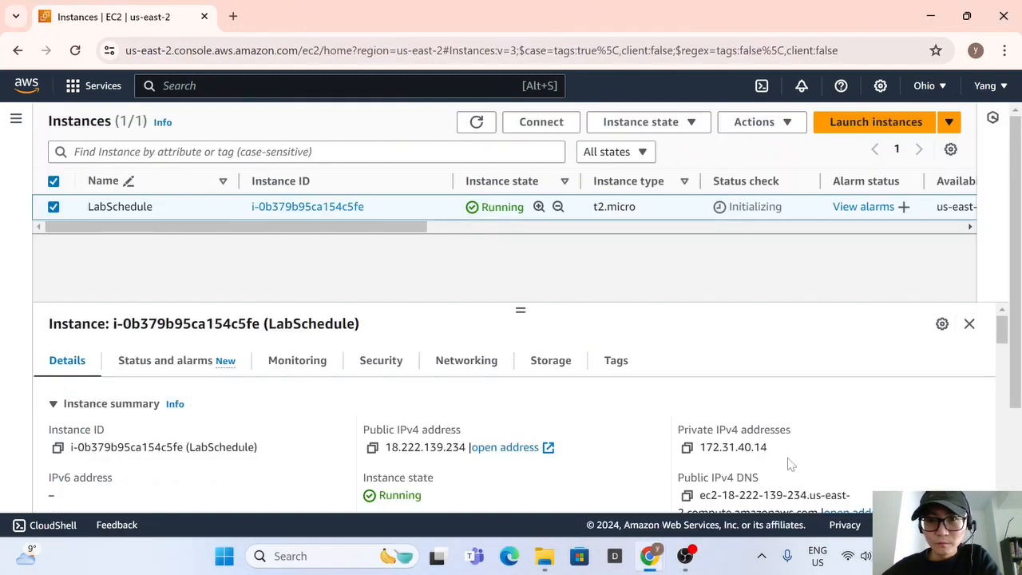
pyautogui.click(932, 14)
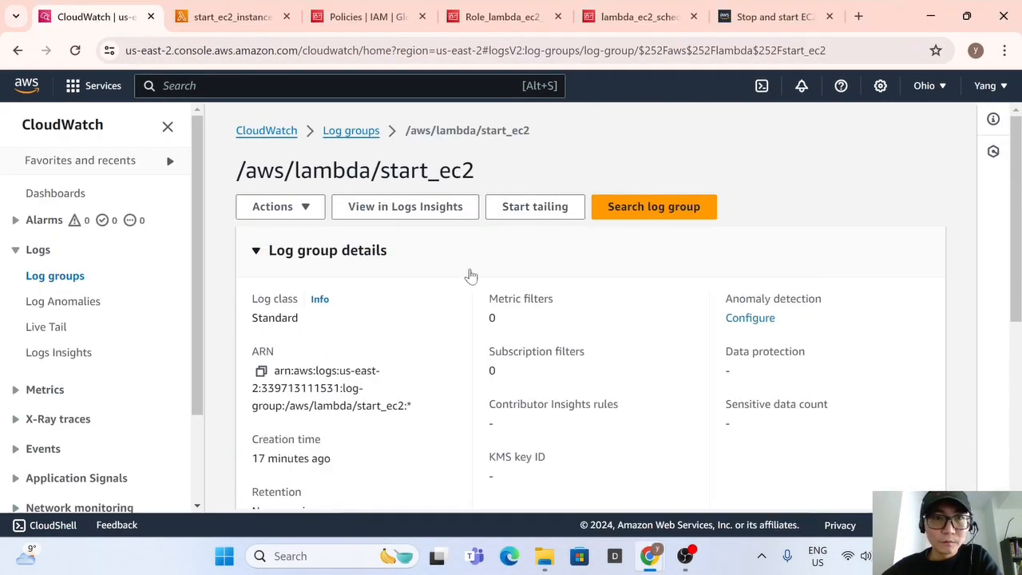
pyautogui.scroll(-5, 471, 276)
pyautogui.moveTo(718, 449); pyautogui.dragTo(852, 454)
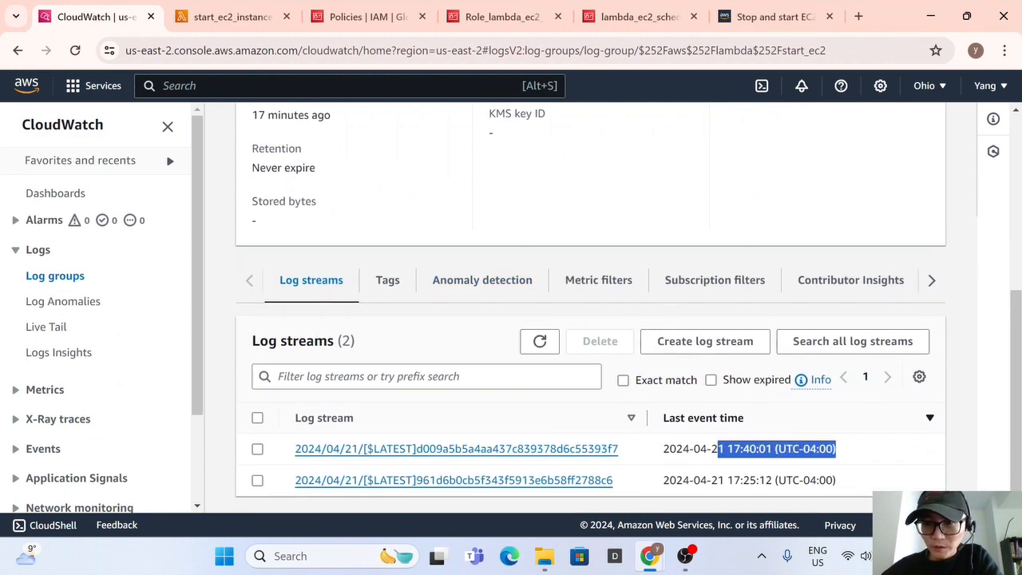
pyautogui.click(742, 459)
pyautogui.moveTo(727, 448); pyautogui.dragTo(833, 448)
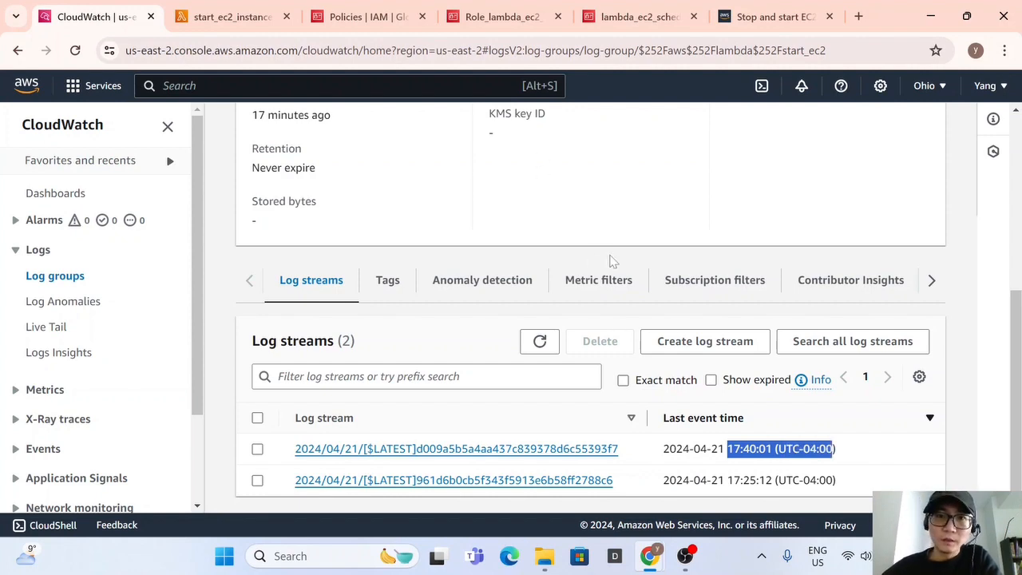
pyautogui.scroll(5, 339, 212)
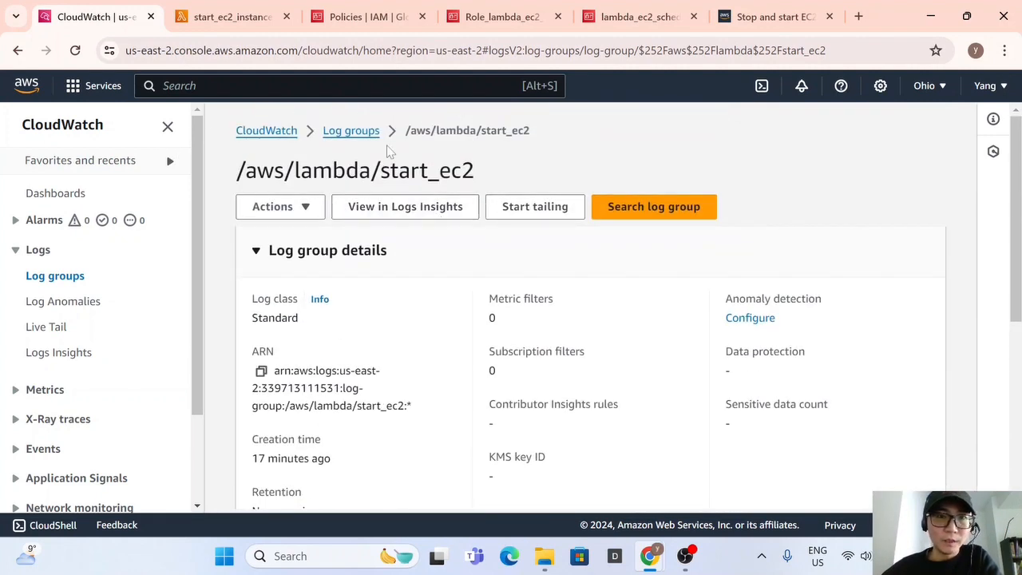
# Go back to the log groups and open /aws/lambda/stop_ec2 to examine its log streams.
pyautogui.click(360, 134)
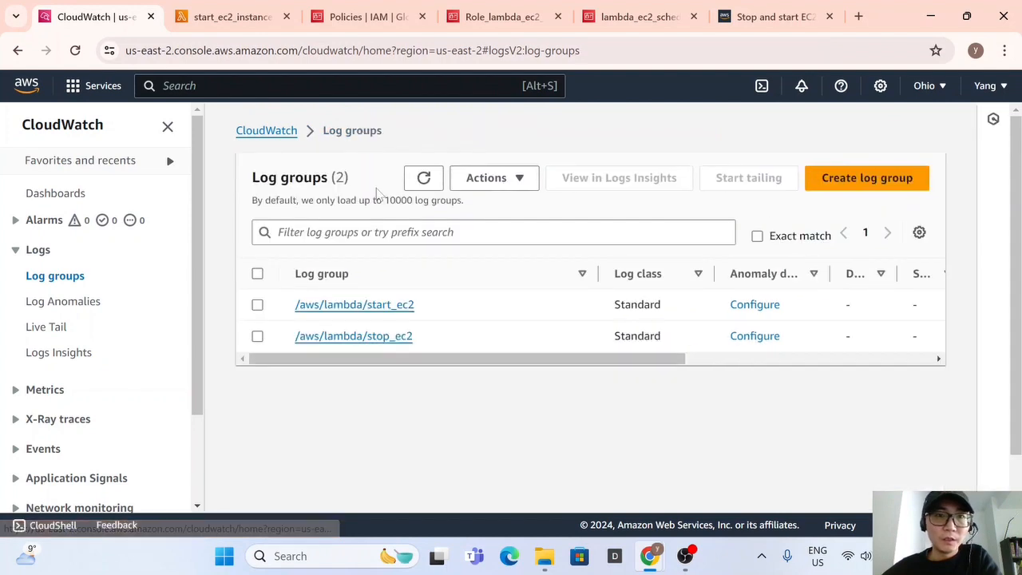
pyautogui.click(366, 341)
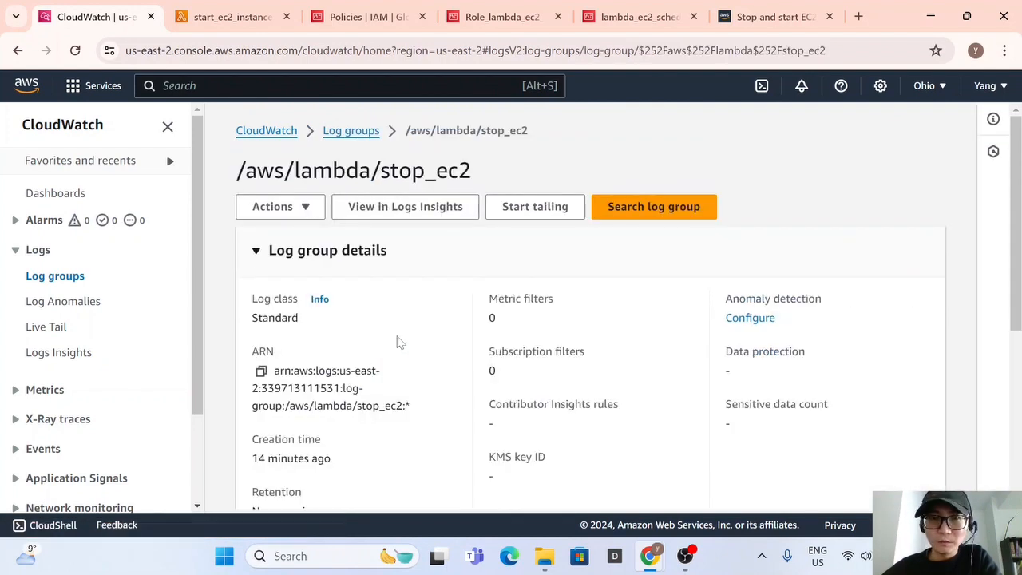
pyautogui.scroll(-4, 568, 324)
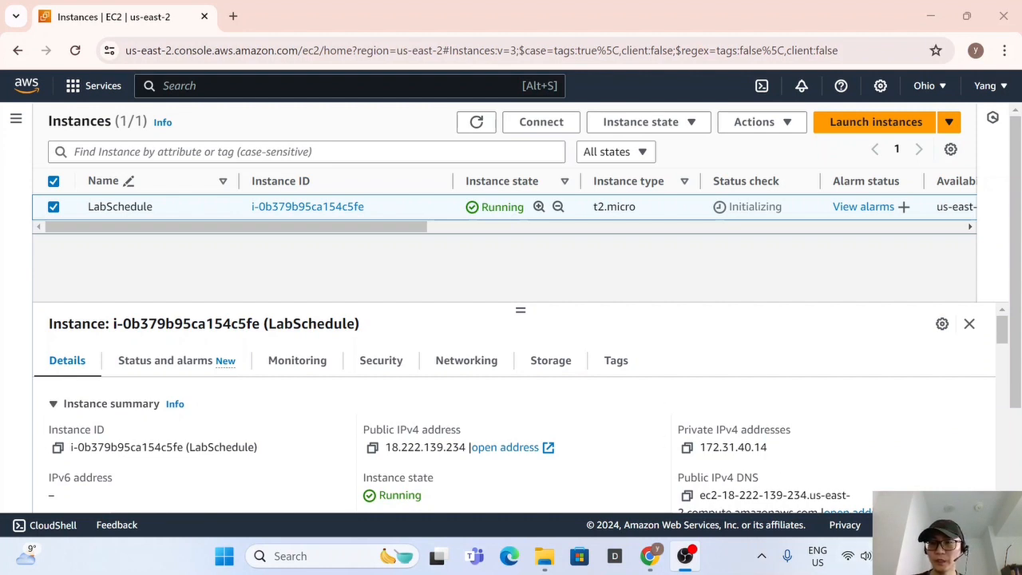
# Refresh the EC2 instances list to recheck LabSchedule's state, and return to the stop_ec2 log group.
pyautogui.click(477, 122)
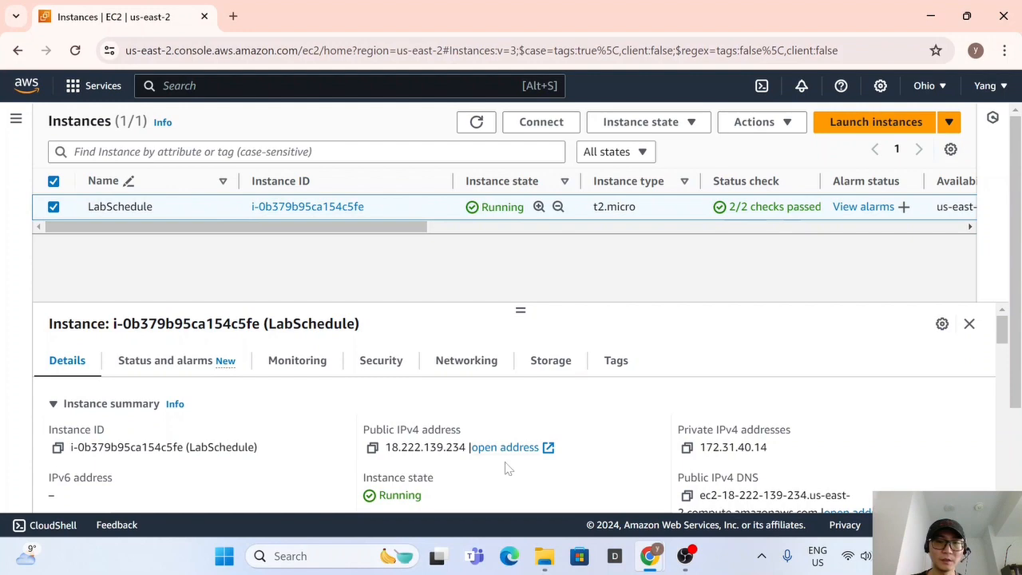
pyautogui.moveTo(659, 550)
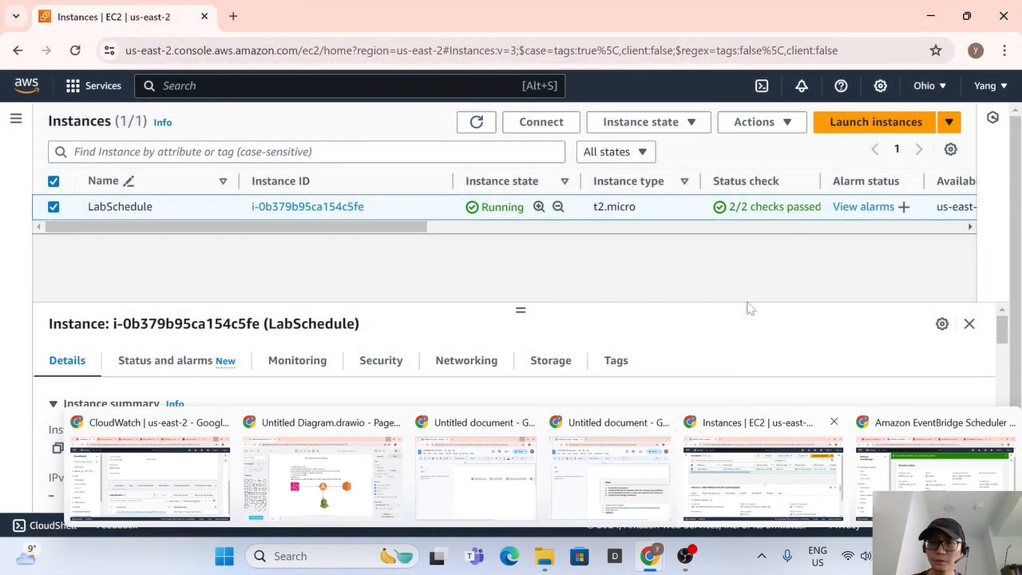
pyautogui.click(176, 487)
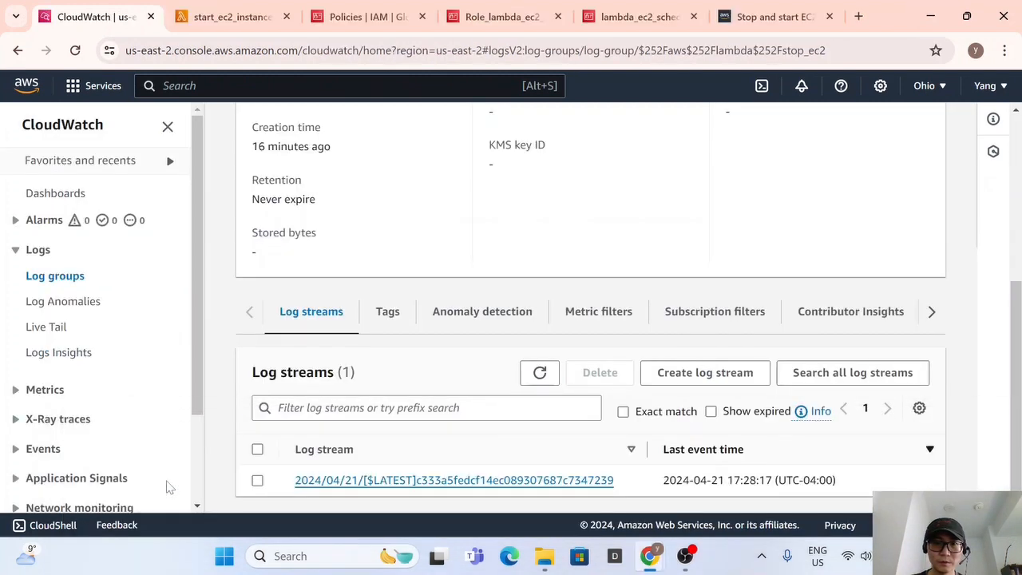
pyautogui.scroll(4, 485, 289)
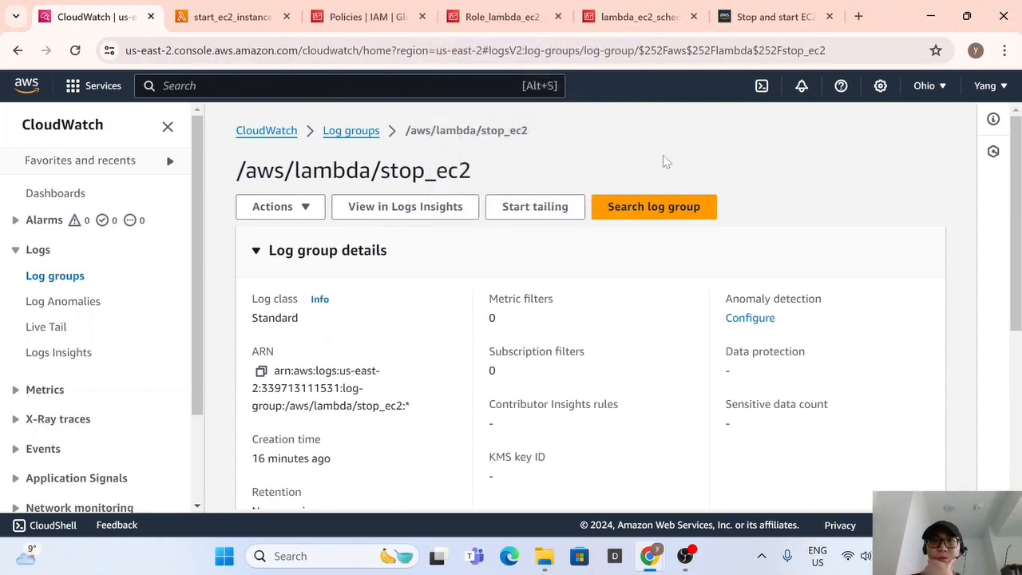
# Look over the JSON permissions of the lambda_ec2_scheduler policy and return to the stop_ec2 log group.
pyautogui.click(637, 17)
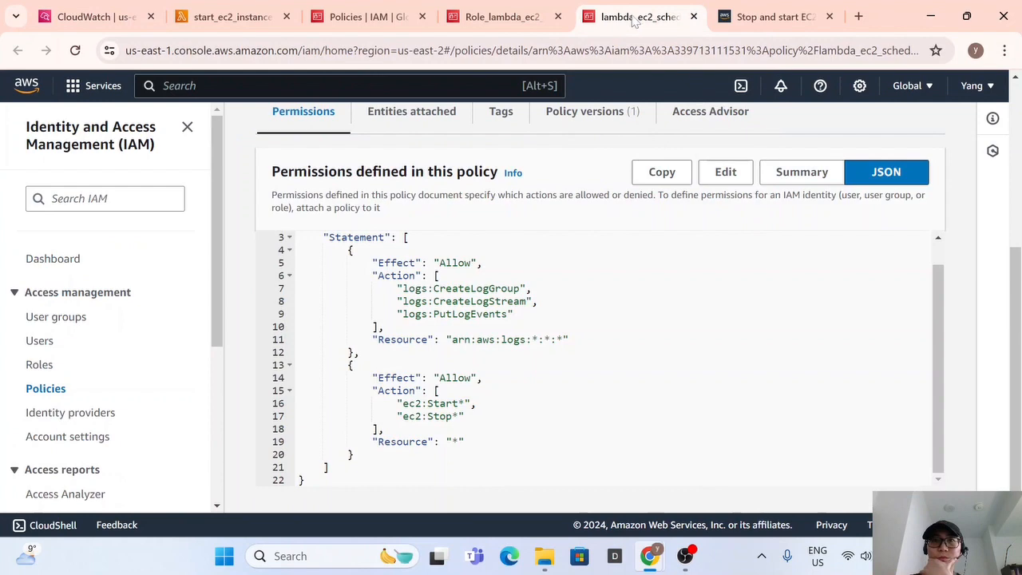
pyautogui.click(503, 17)
pyautogui.click(114, 18)
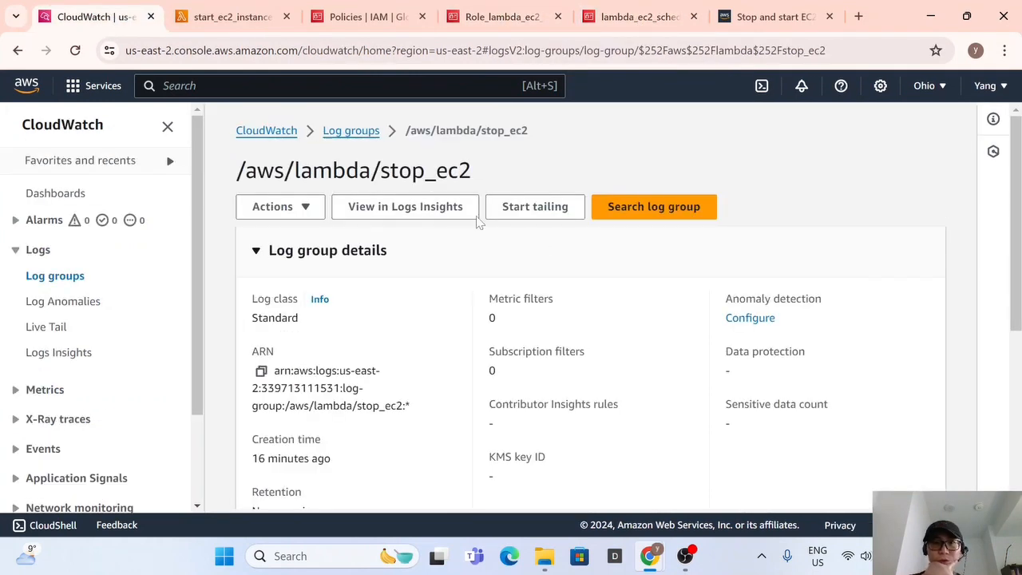
# Examine the log streams of the /aws/lambda/stop_ec2 log group and reload its page.
pyautogui.moveTo(372, 170); pyautogui.dragTo(517, 174)
pyautogui.click(587, 160)
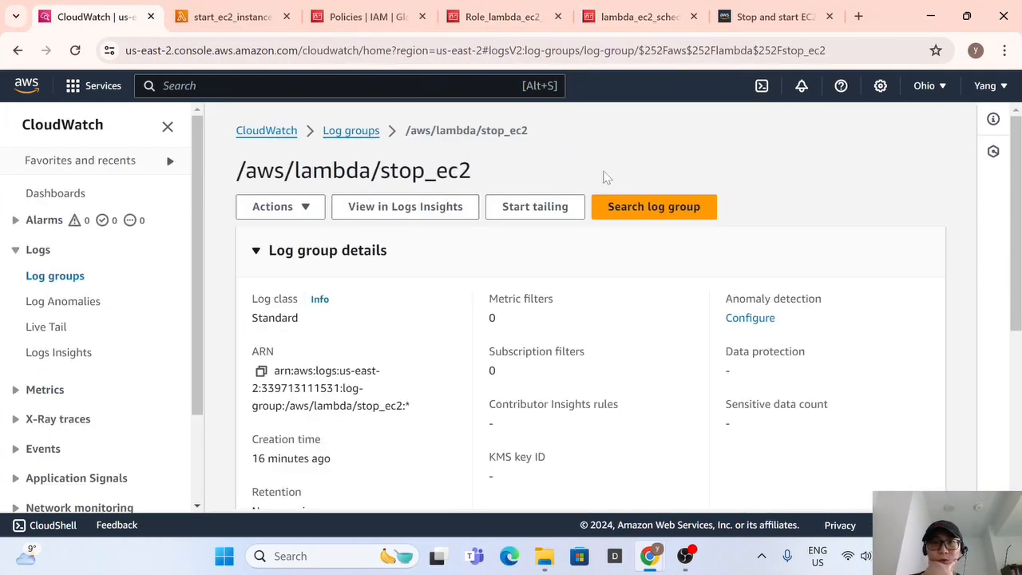
pyautogui.scroll(-4, 415, 359)
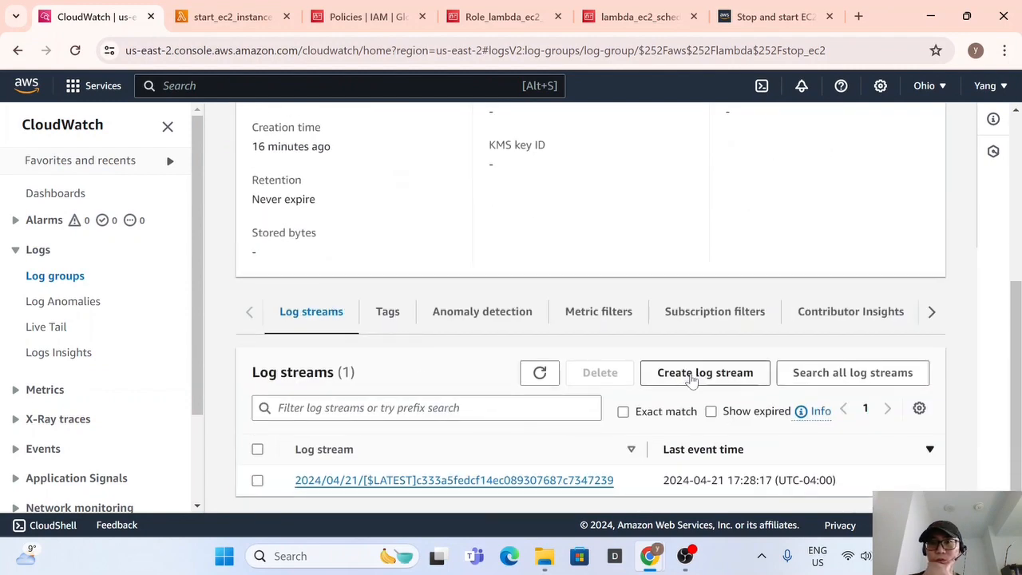
pyautogui.click(75, 51)
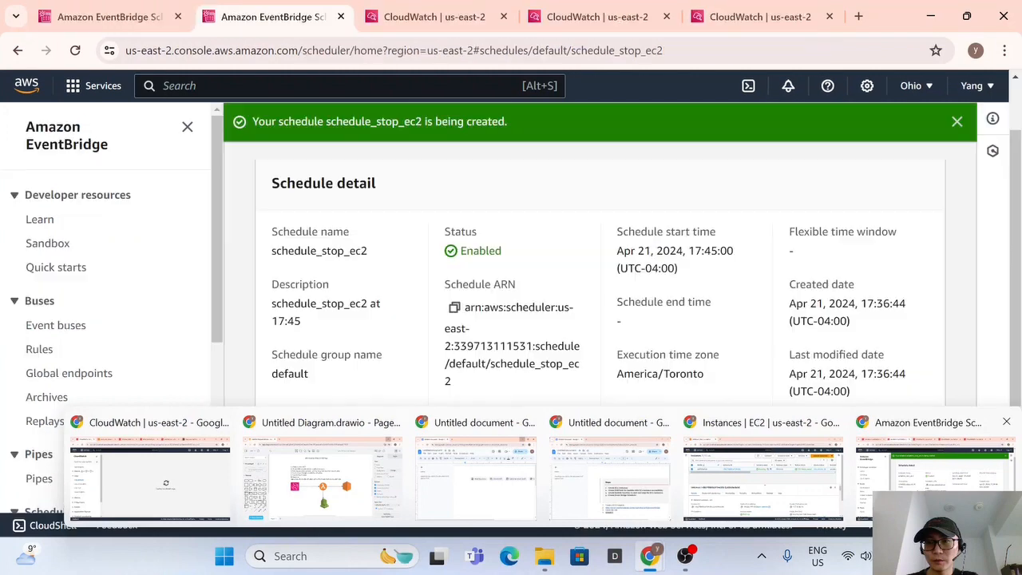
# Review the schedule_stop_ec2 details in EventBridge, and refresh the EC2 instances list to check LabSchedule's state.
pyautogui.click(934, 471)
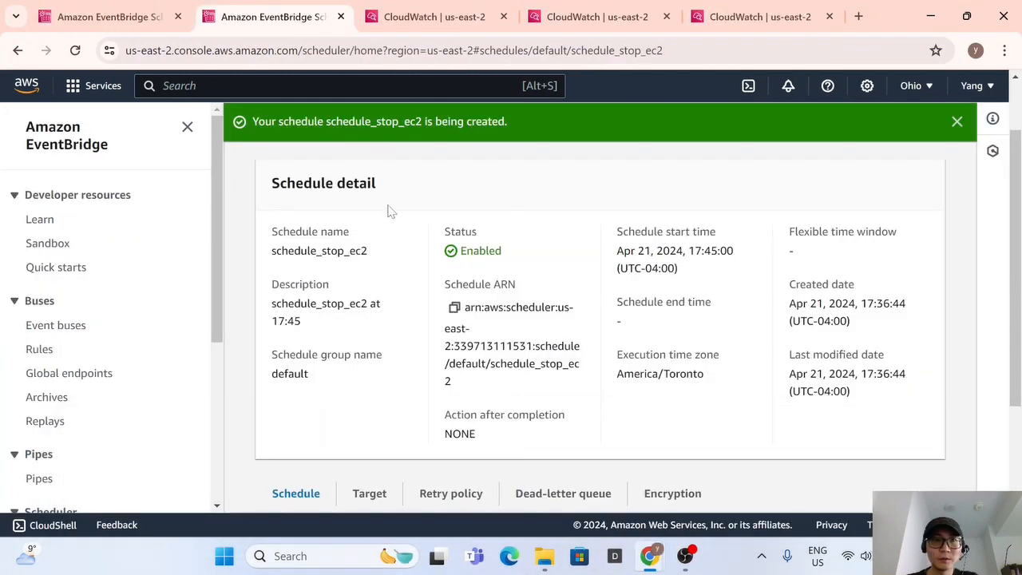
pyautogui.scroll(1, 390, 209)
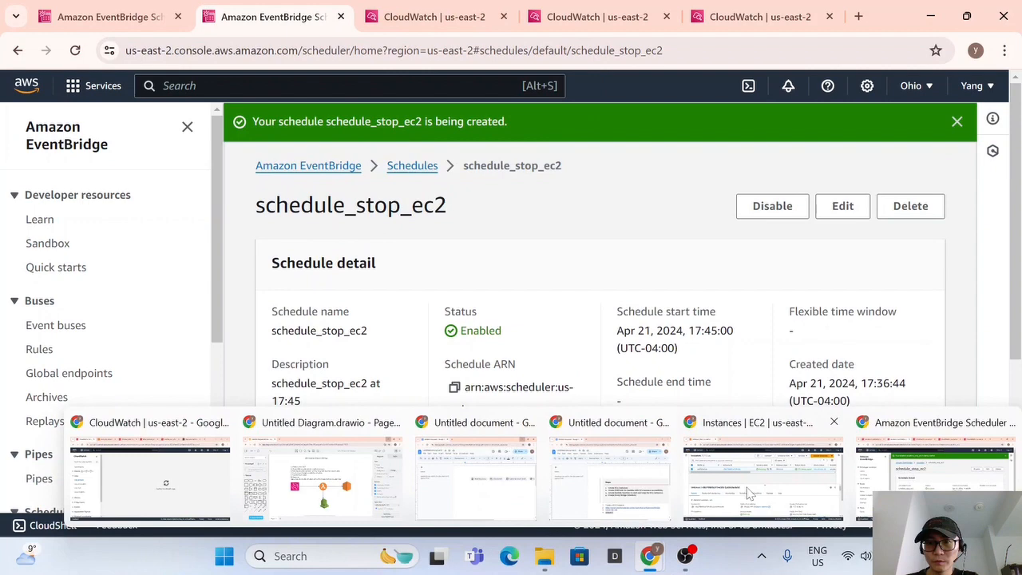
pyautogui.click(743, 483)
pyautogui.click(476, 121)
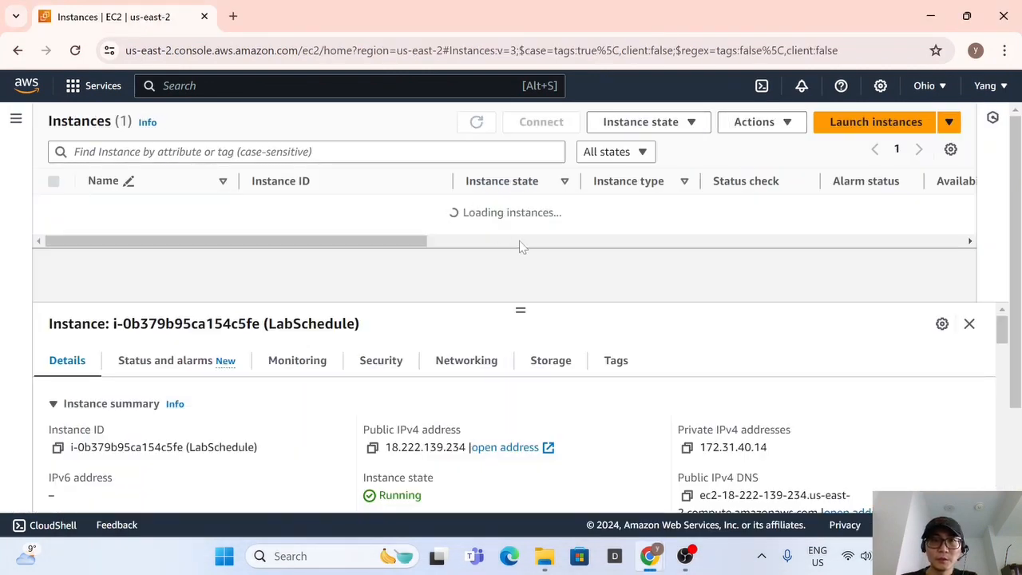
pyautogui.moveTo(488, 207); pyautogui.dragTo(505, 207)
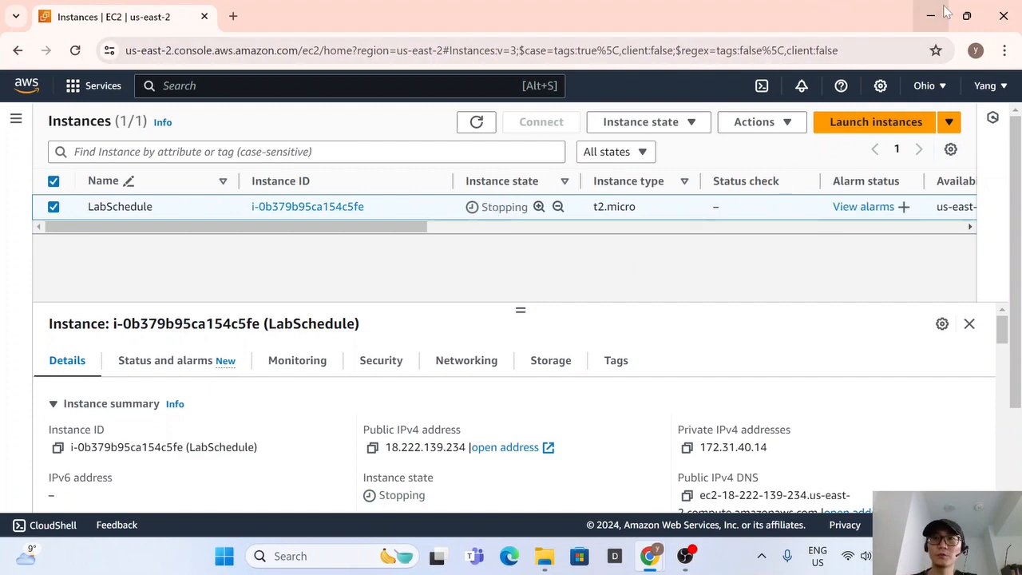
# Return to the /aws/lambda/stop_ec2 log group in CloudWatch, reload it and check its newest log stream's last event time.
pyautogui.moveTo(659, 551)
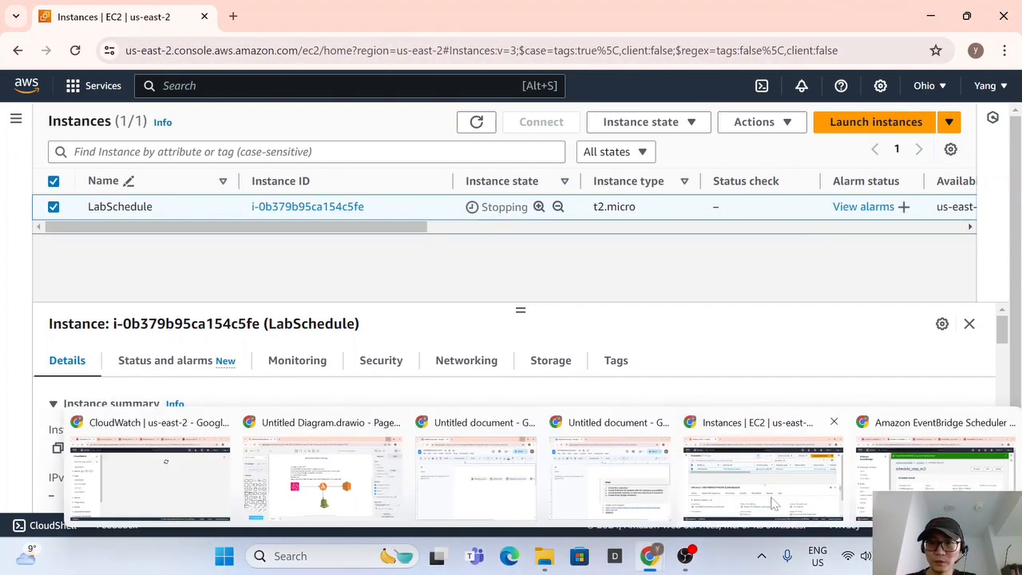
pyautogui.click(210, 471)
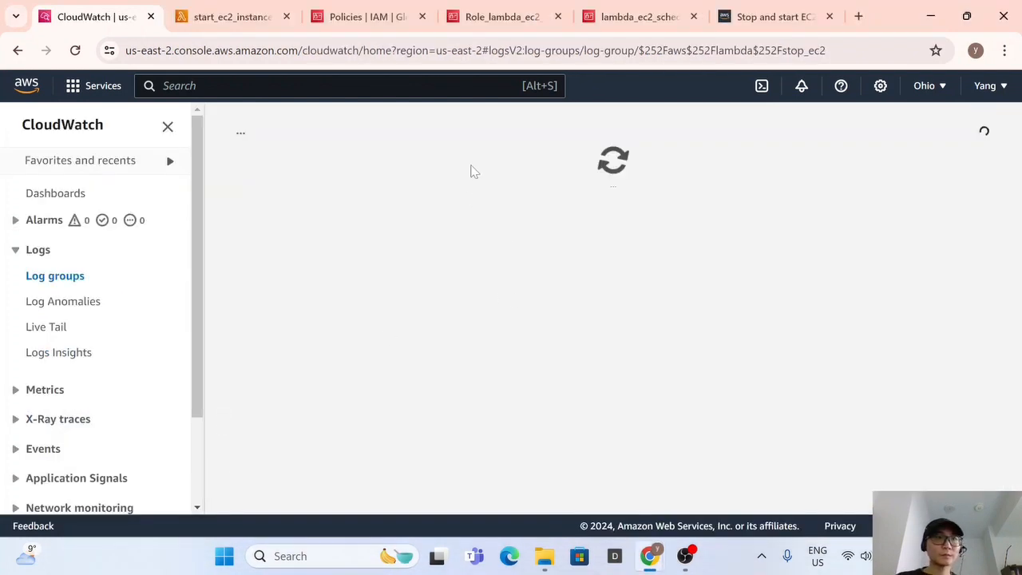
pyautogui.click(75, 52)
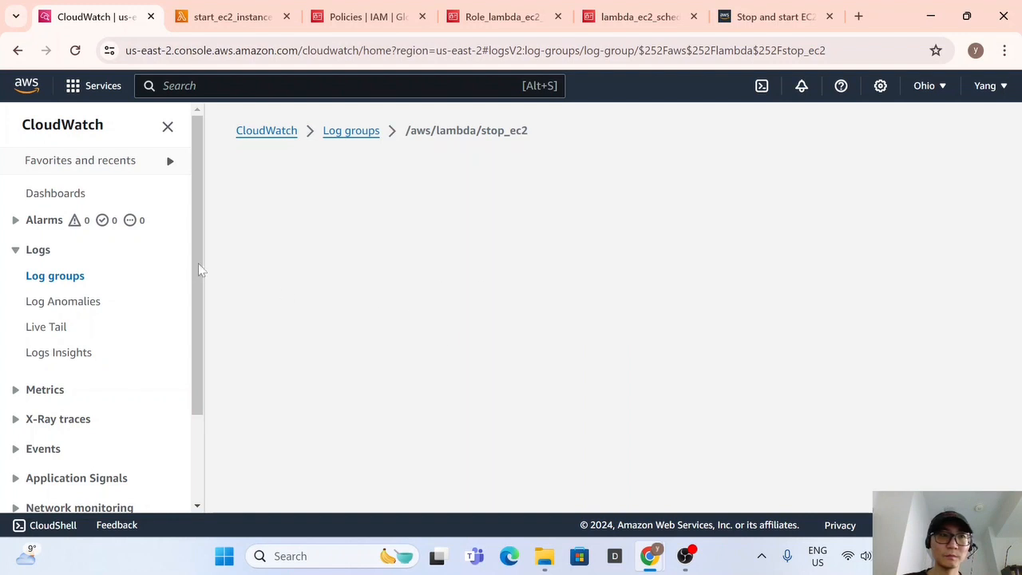
pyautogui.moveTo(201, 269); pyautogui.dragTo(201, 183)
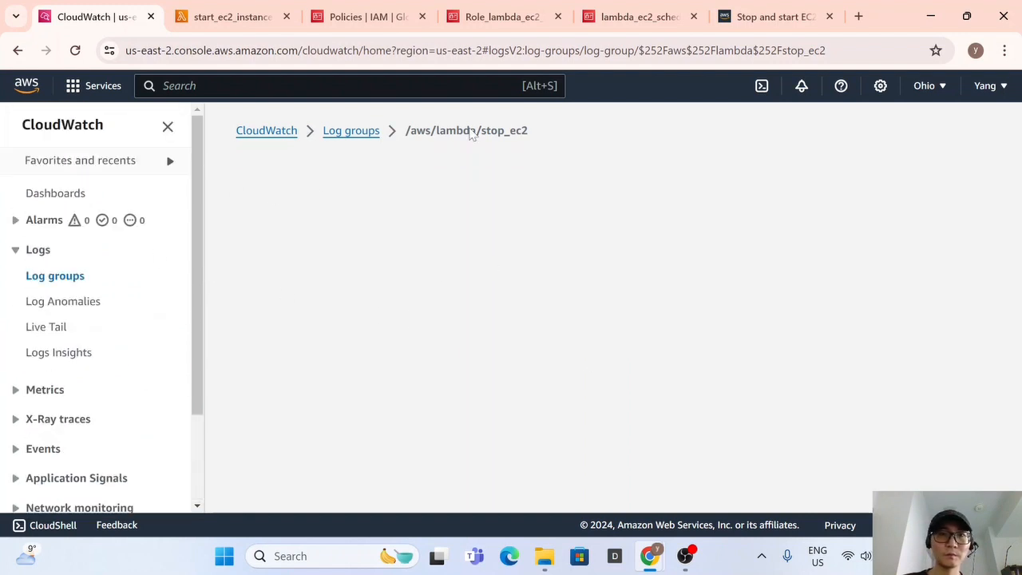
pyautogui.scroll(-2, 577, 335)
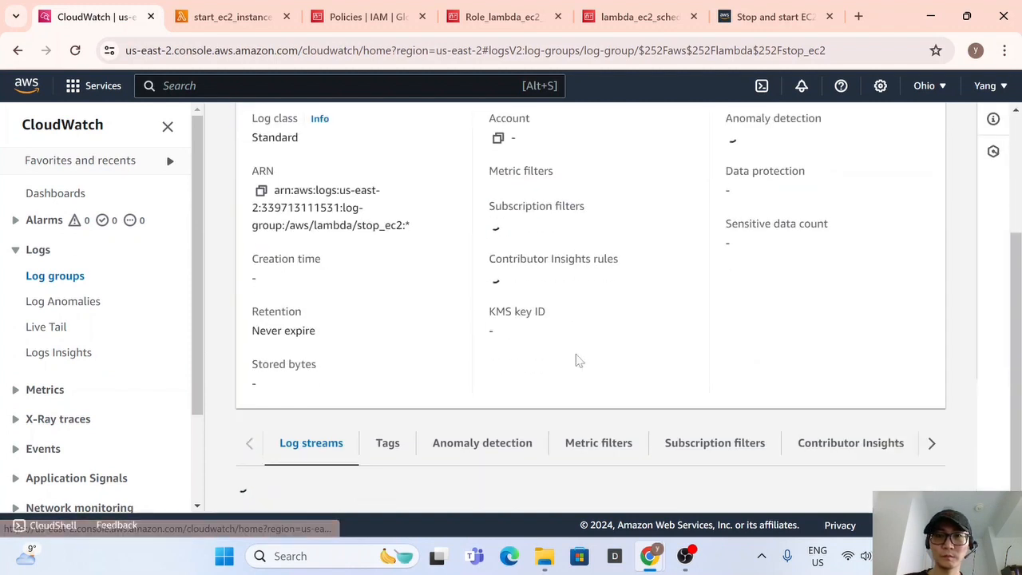
pyautogui.scroll(-2, 514, 347)
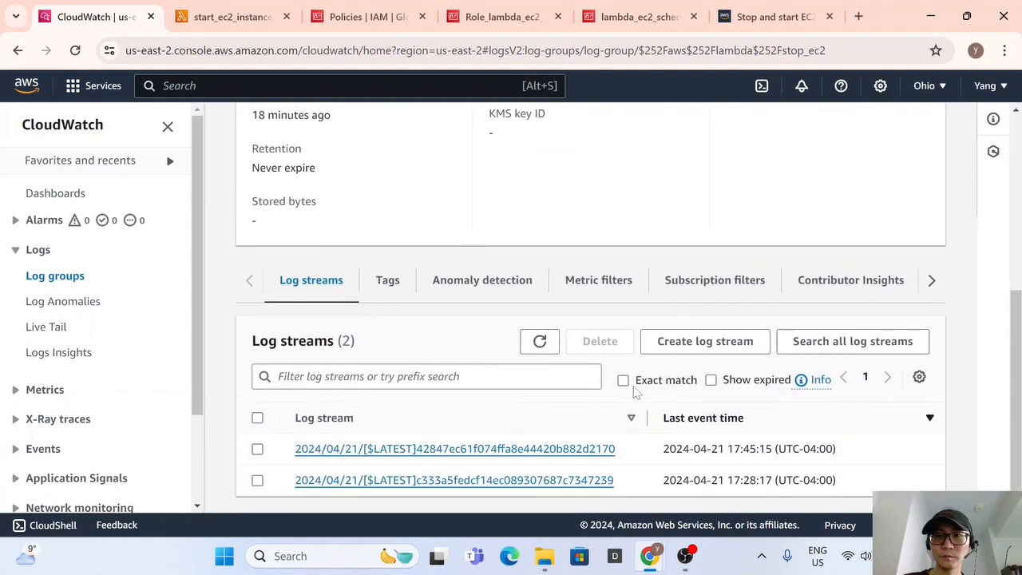
pyautogui.moveTo(765, 449); pyautogui.dragTo(750, 449)
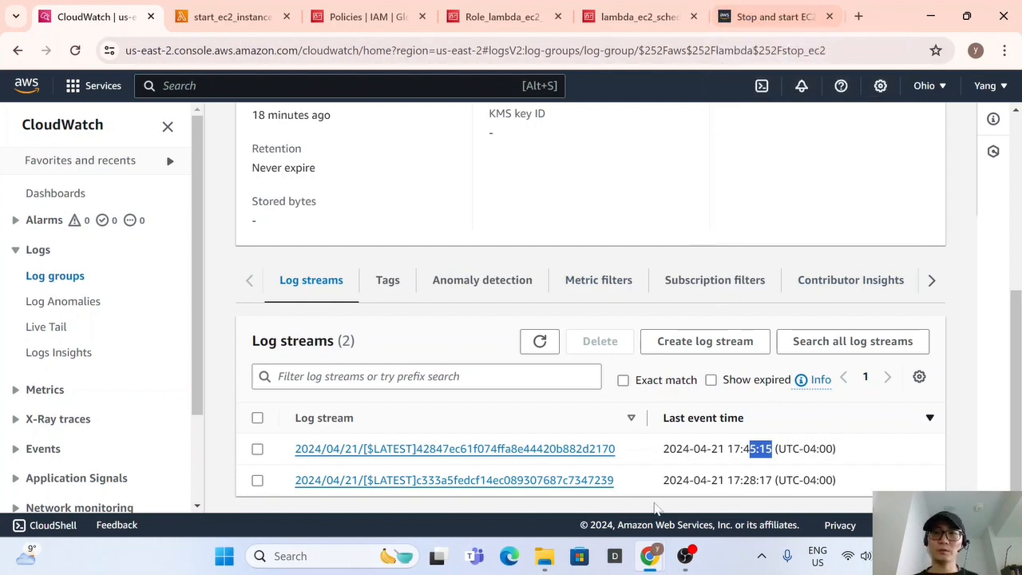
pyautogui.click(960, 330)
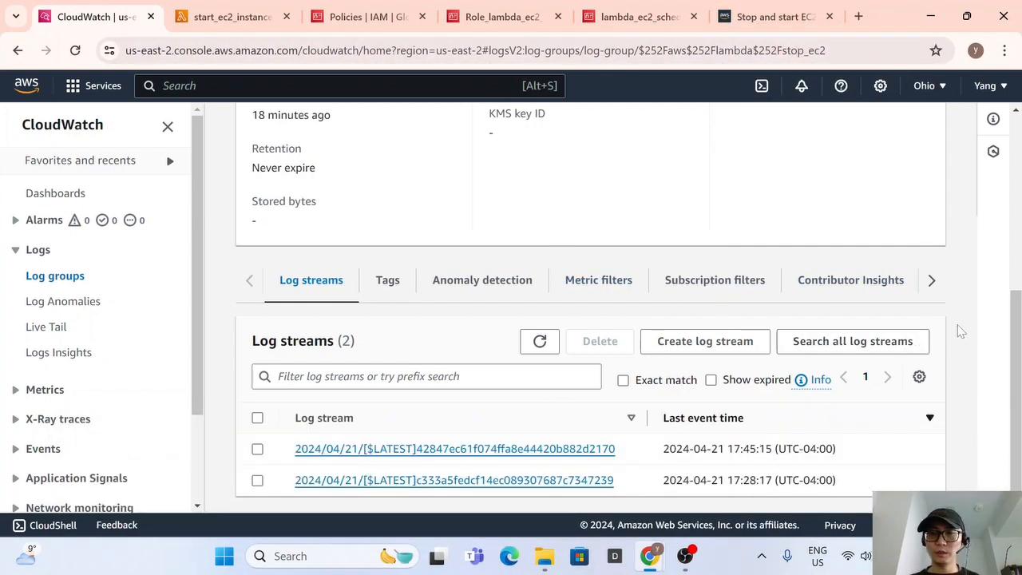